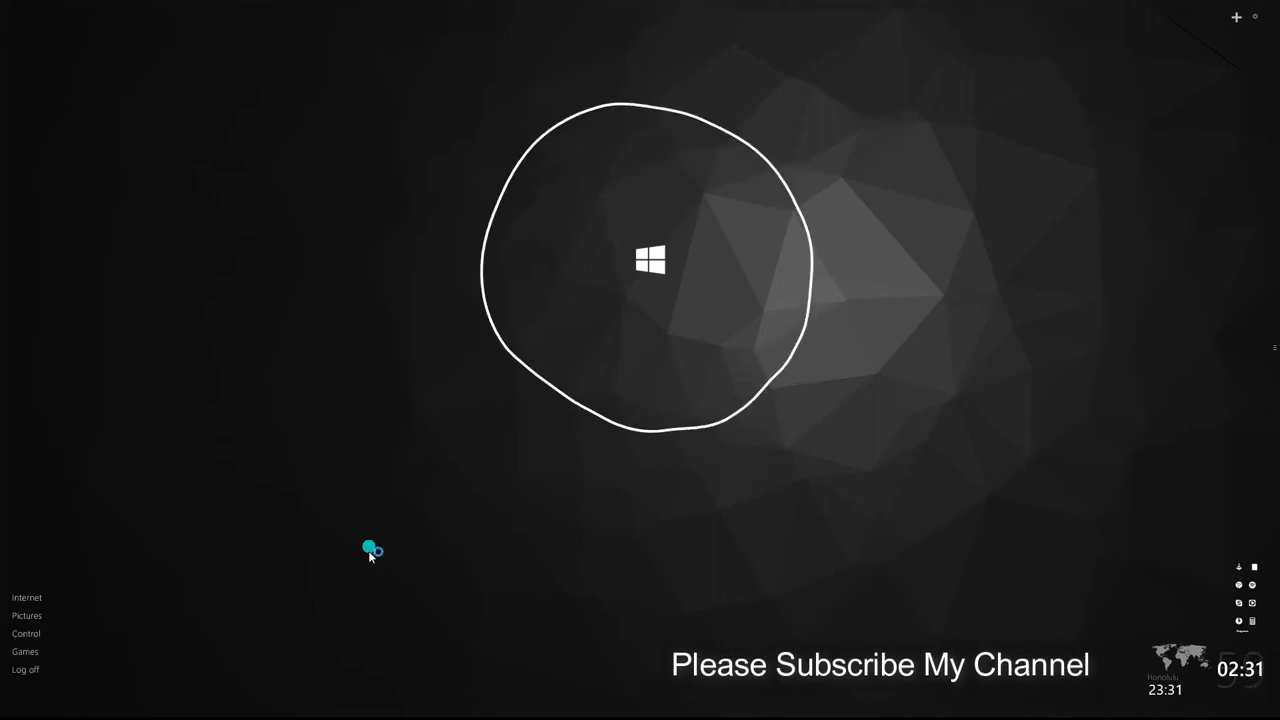
Launch Adobe Photoshop 2021 from the Windows Start menu
key(super)
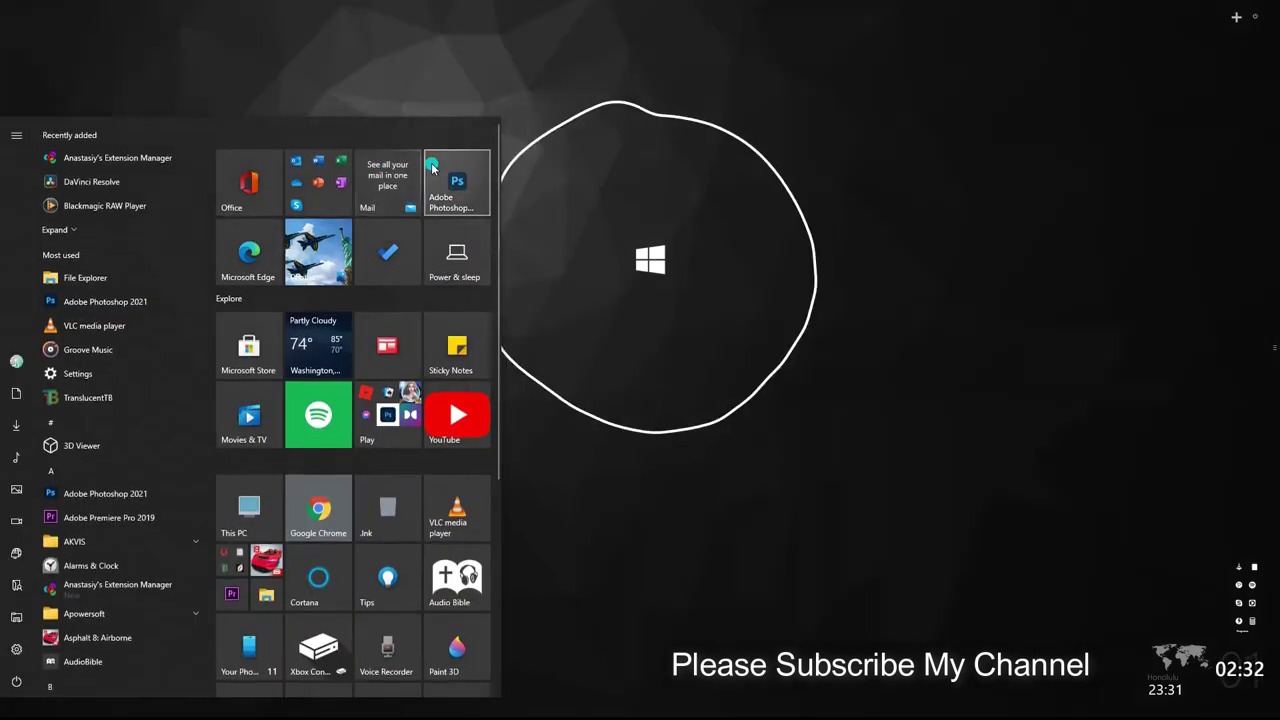
click(624, 218)
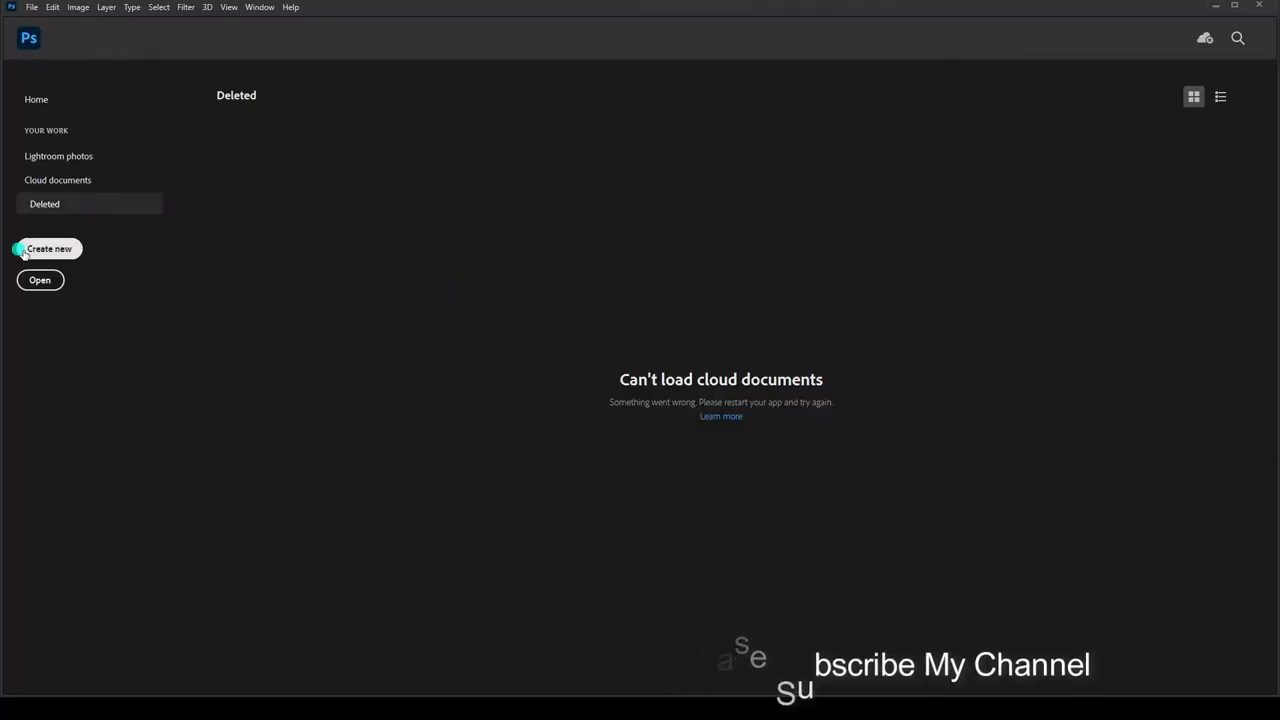
Create a new Default Photoshop Size document, 7 × 5 in at 300 ppi, with a white background
click(72, 248)
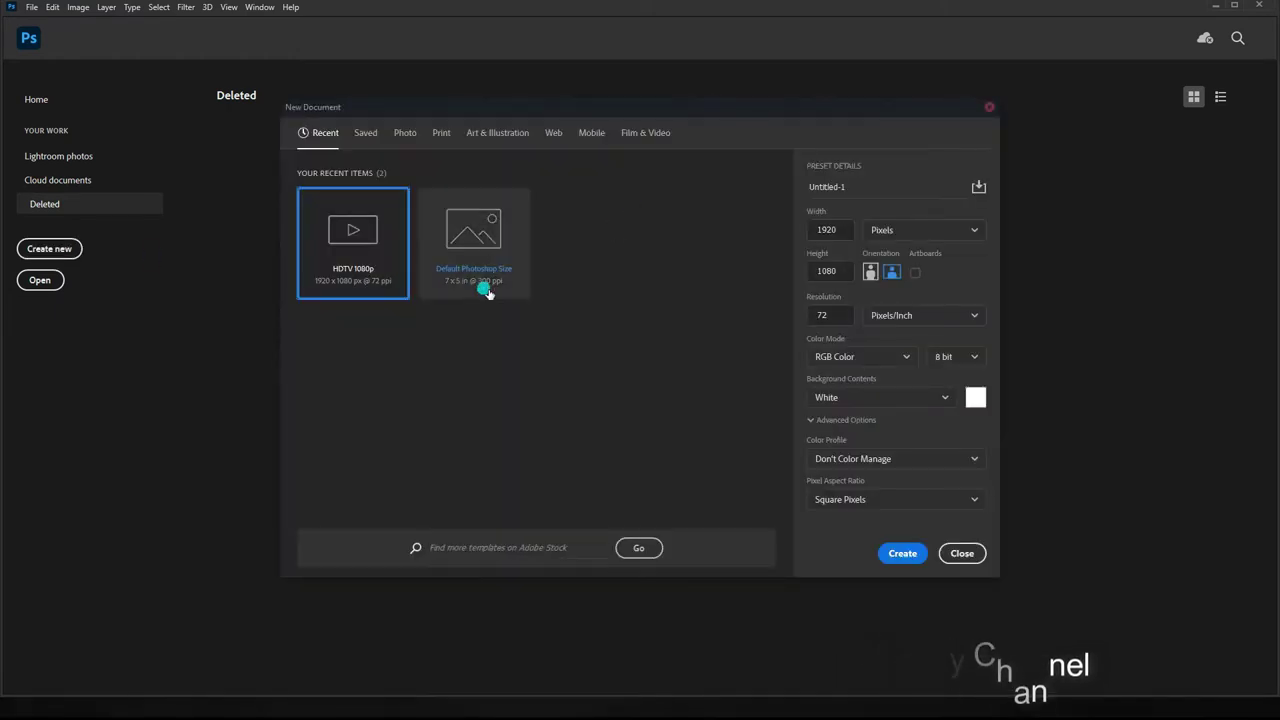
click(486, 282)
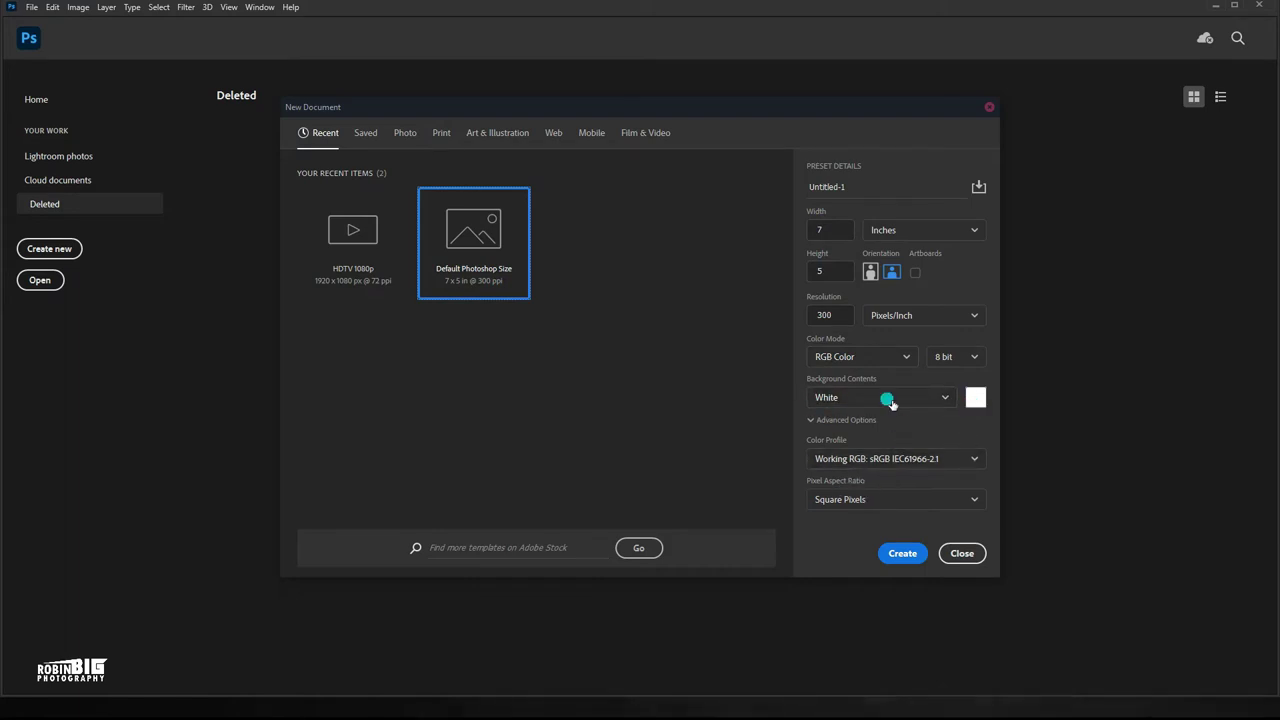
click(976, 398)
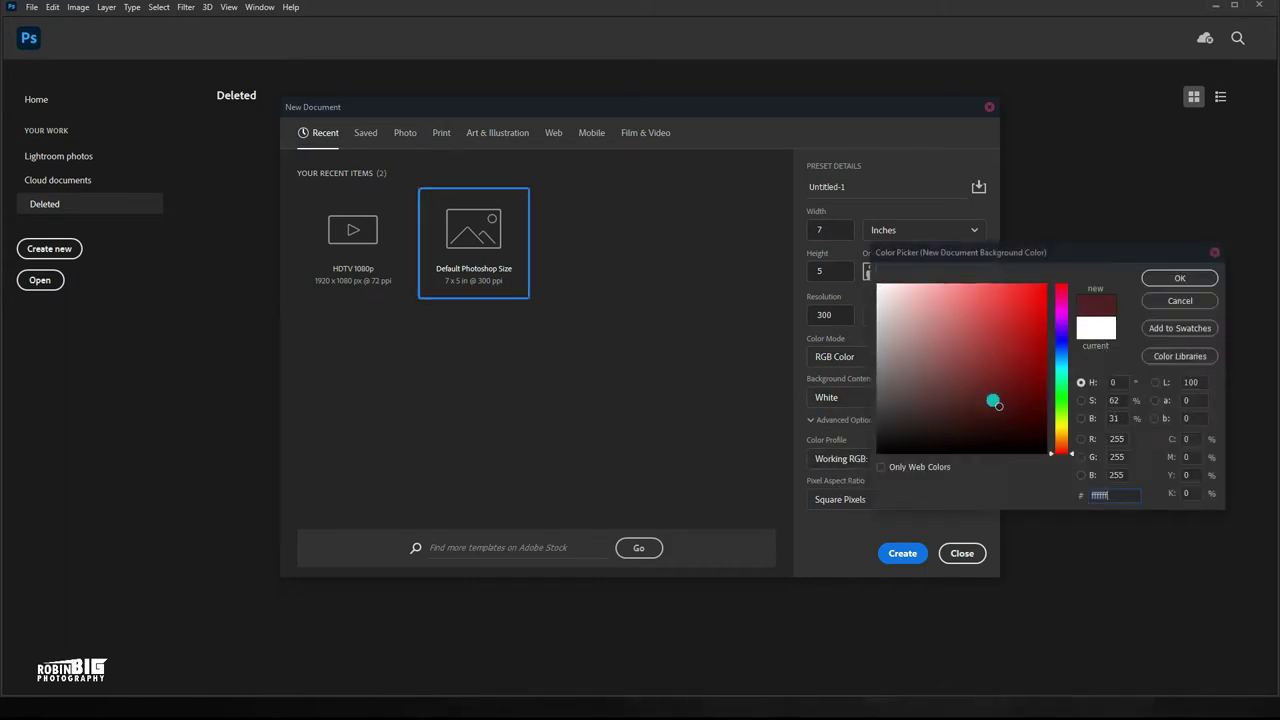
click(1007, 311)
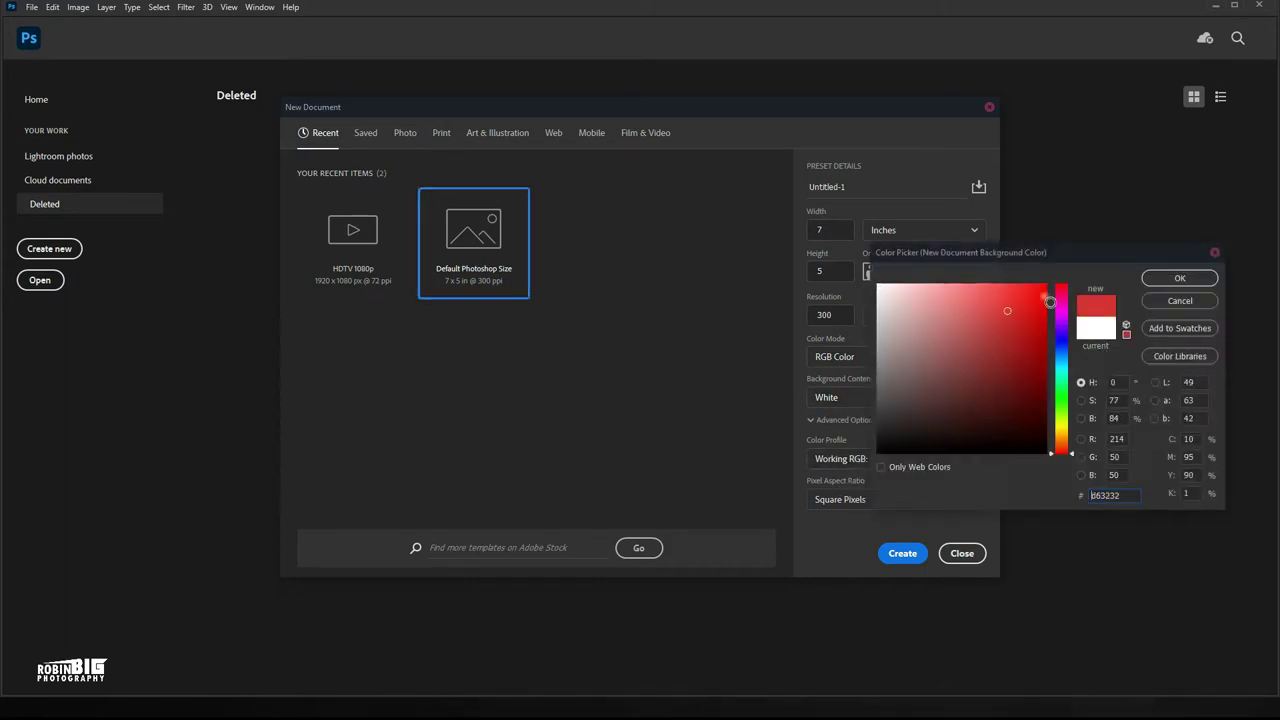
click(1180, 301)
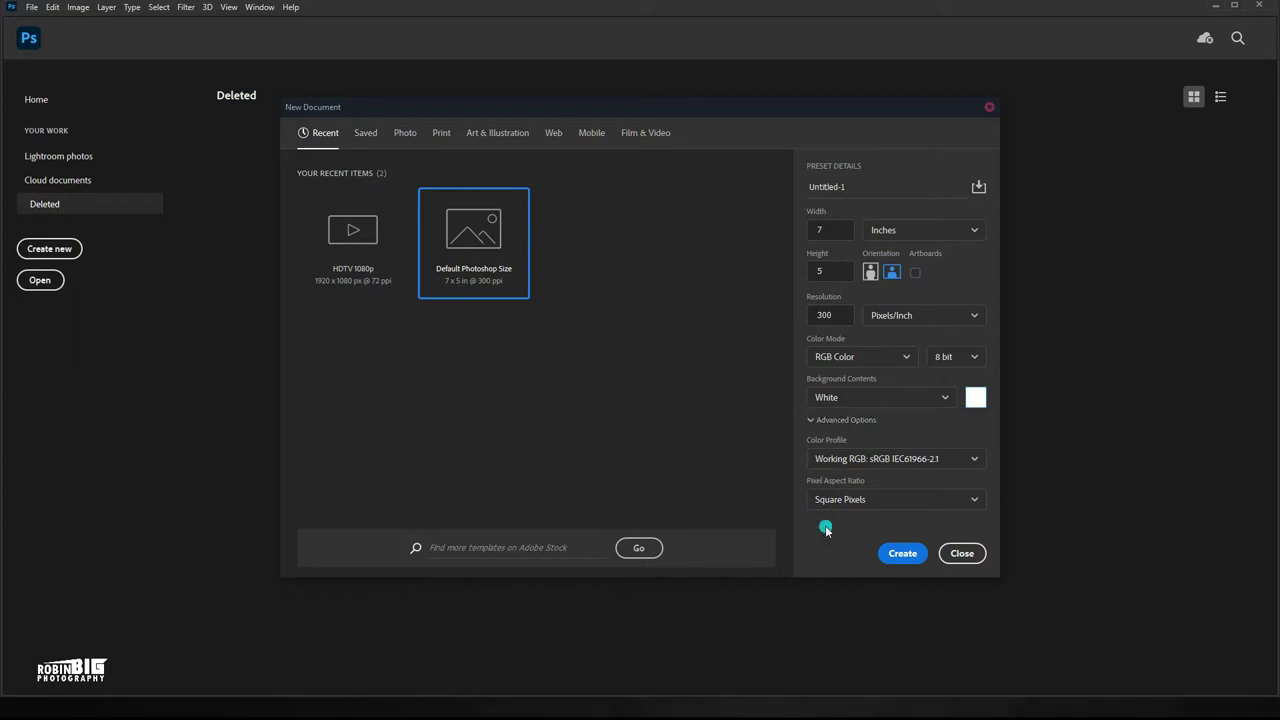
click(903, 555)
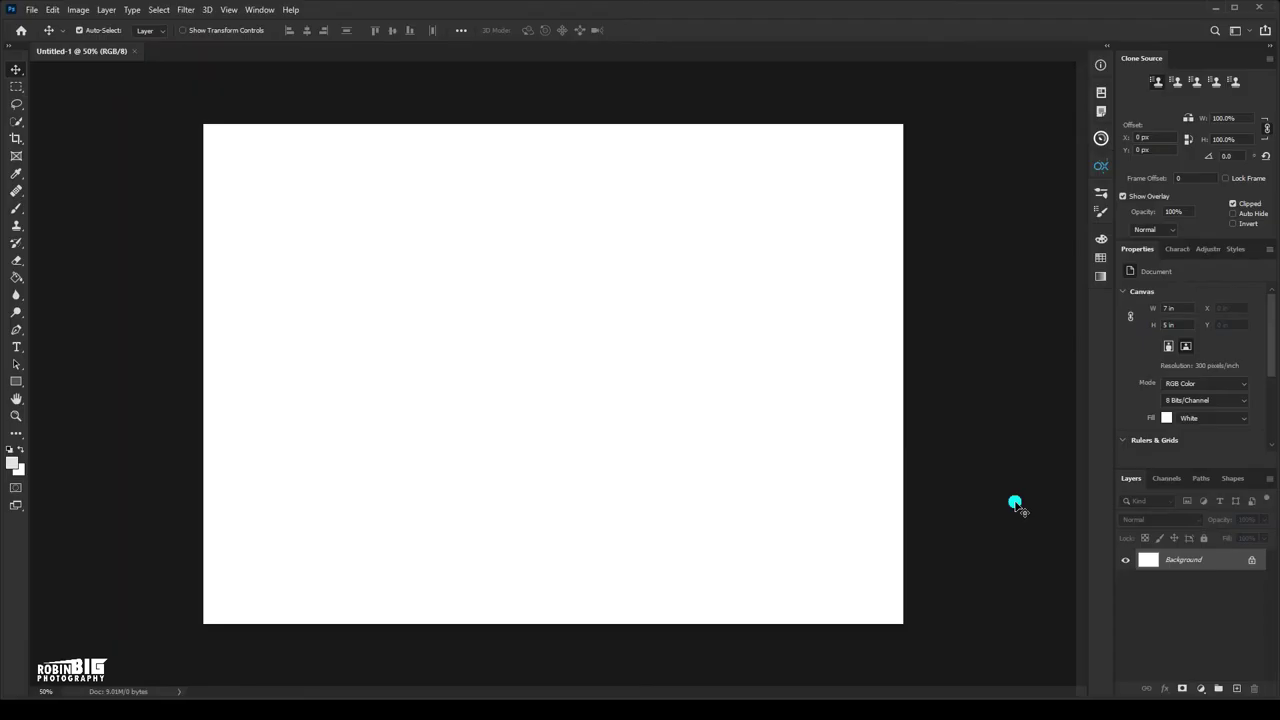
Detach the Layers panel from the right-hand dock so it floats beside the canvas
drag(1131, 480, 927, 138)
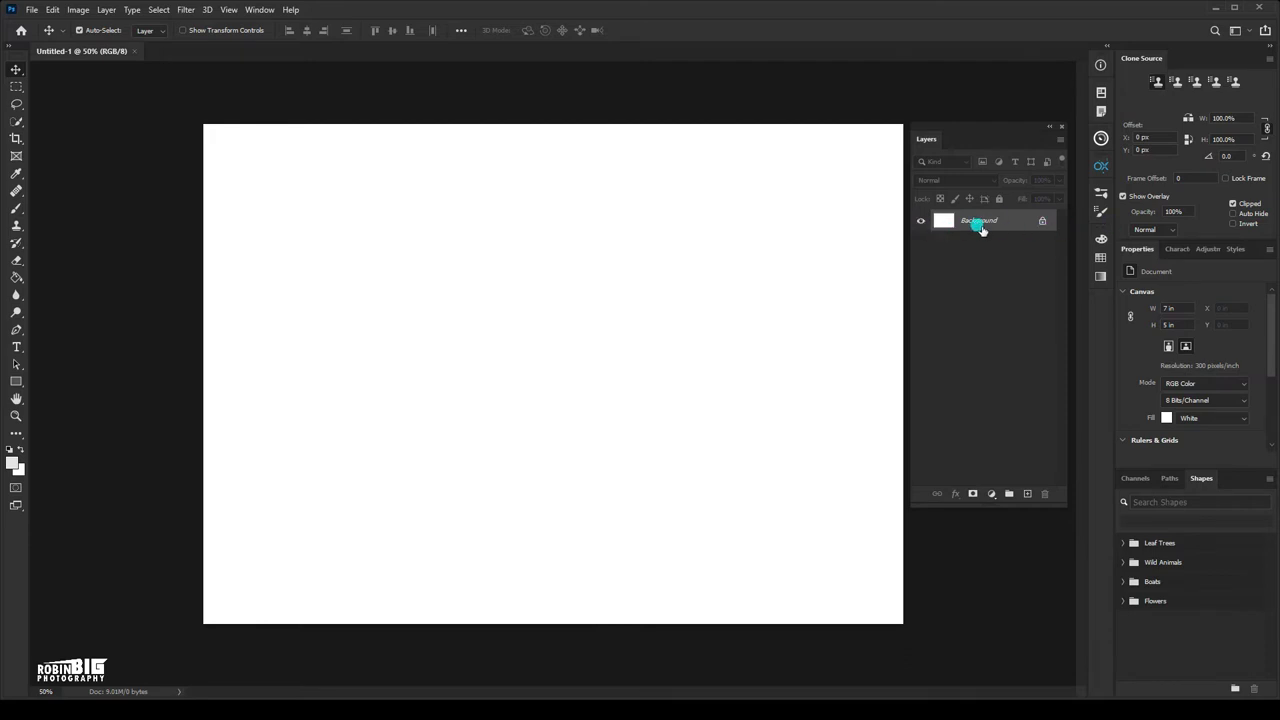
click(1046, 222)
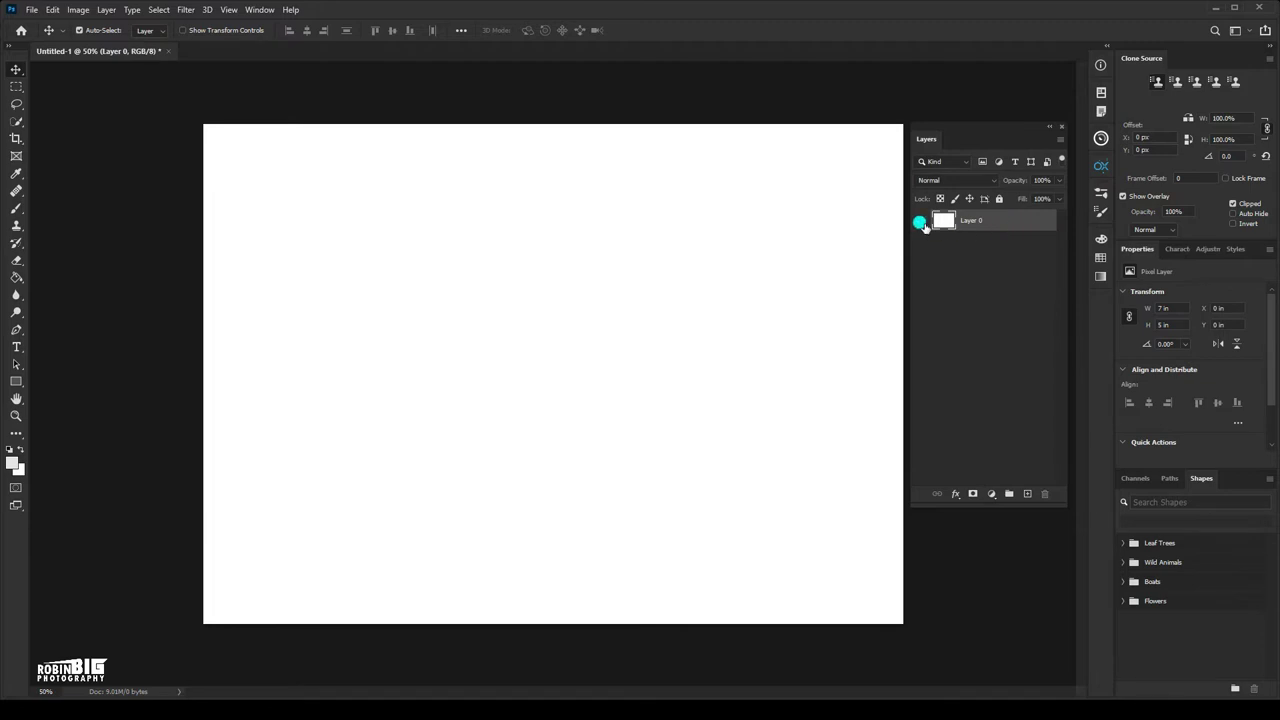
click(920, 222)
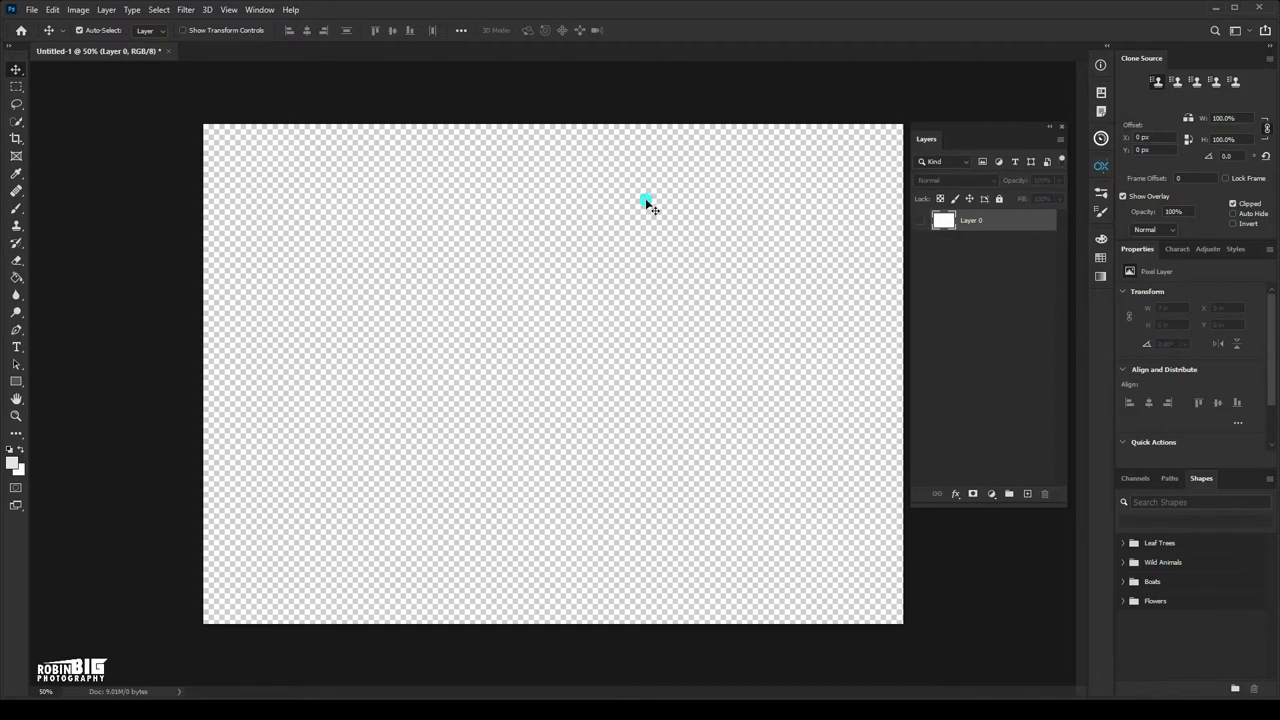
click(921, 221)
click(1003, 225)
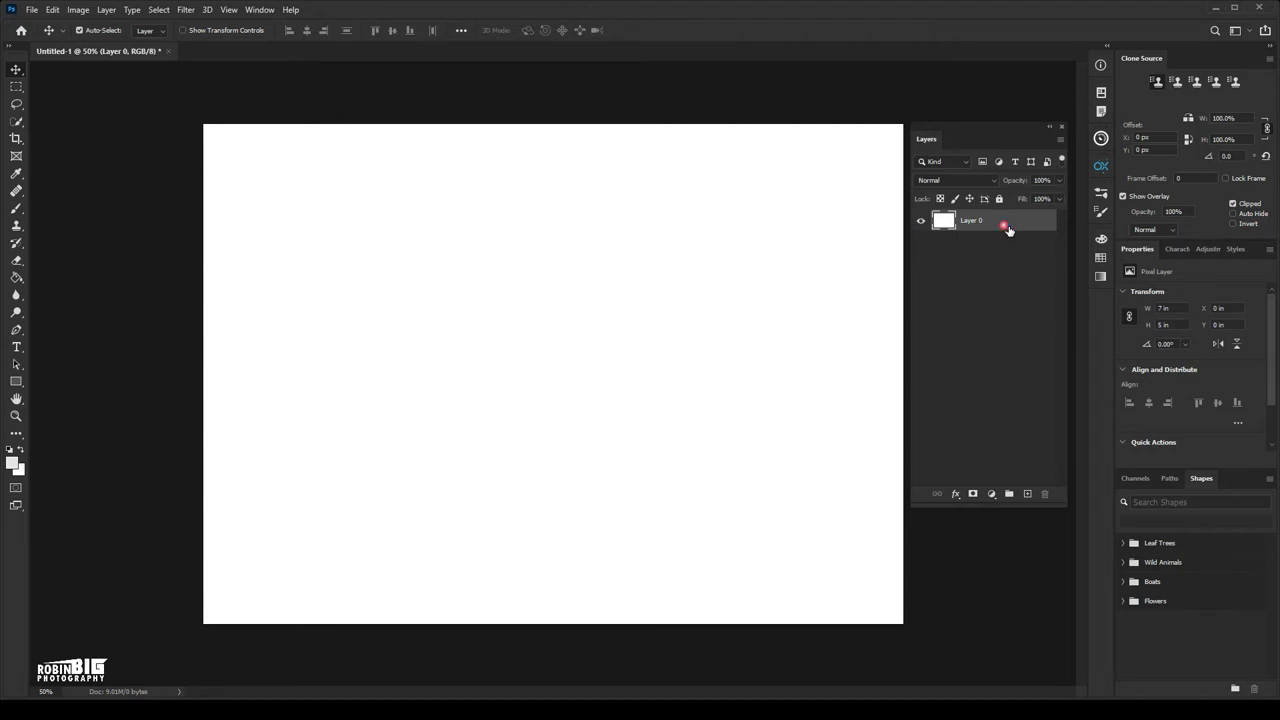
click(1004, 226)
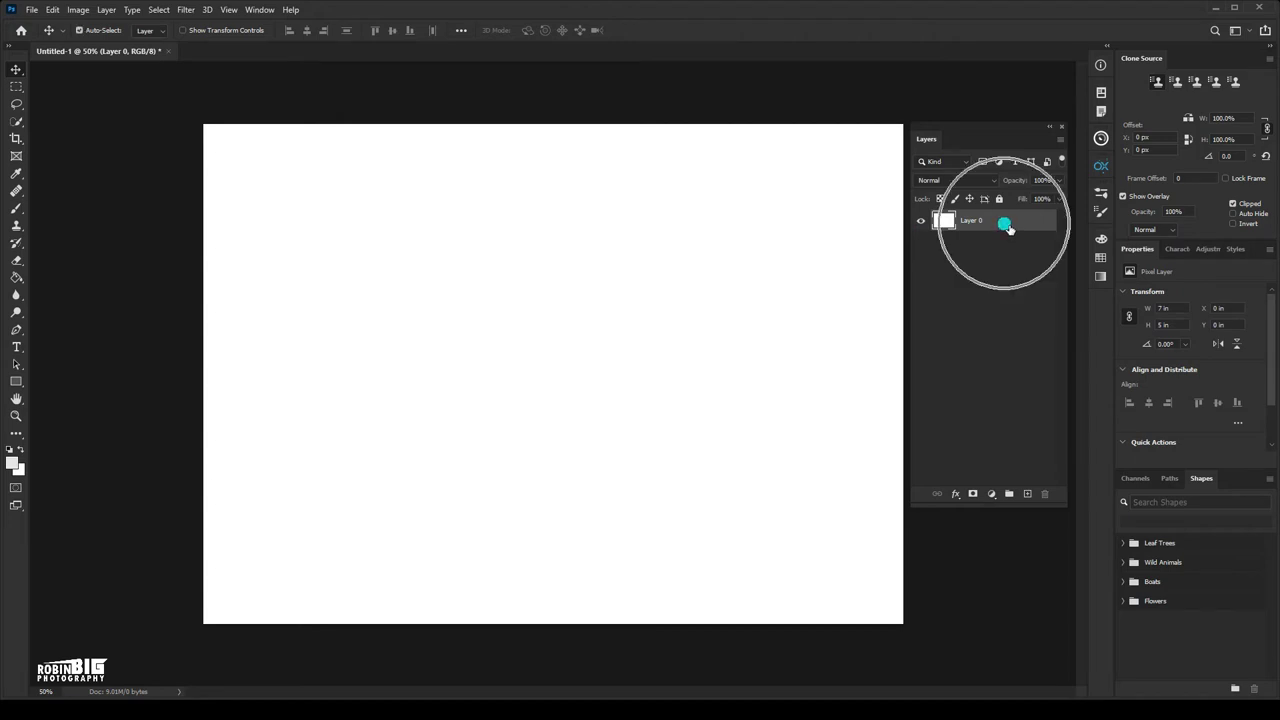
key(ctrl+z)
key(ctrl+shift+z)
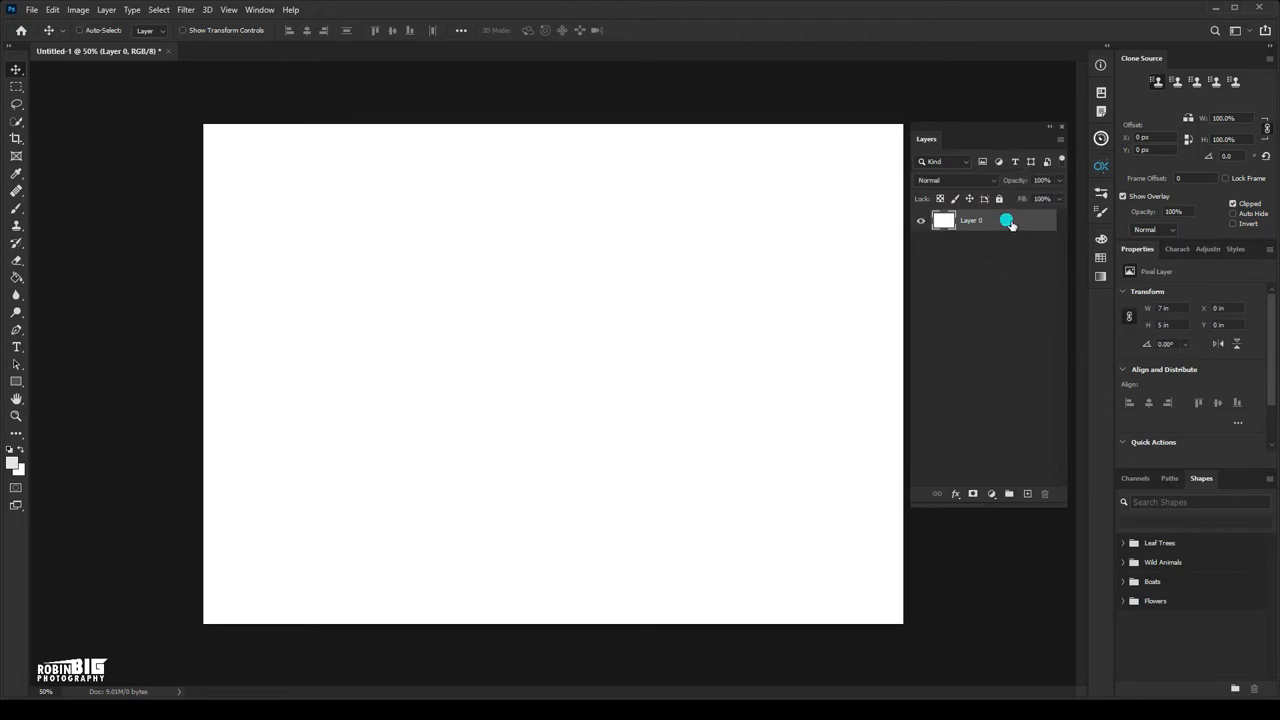
key(ctrl+z)
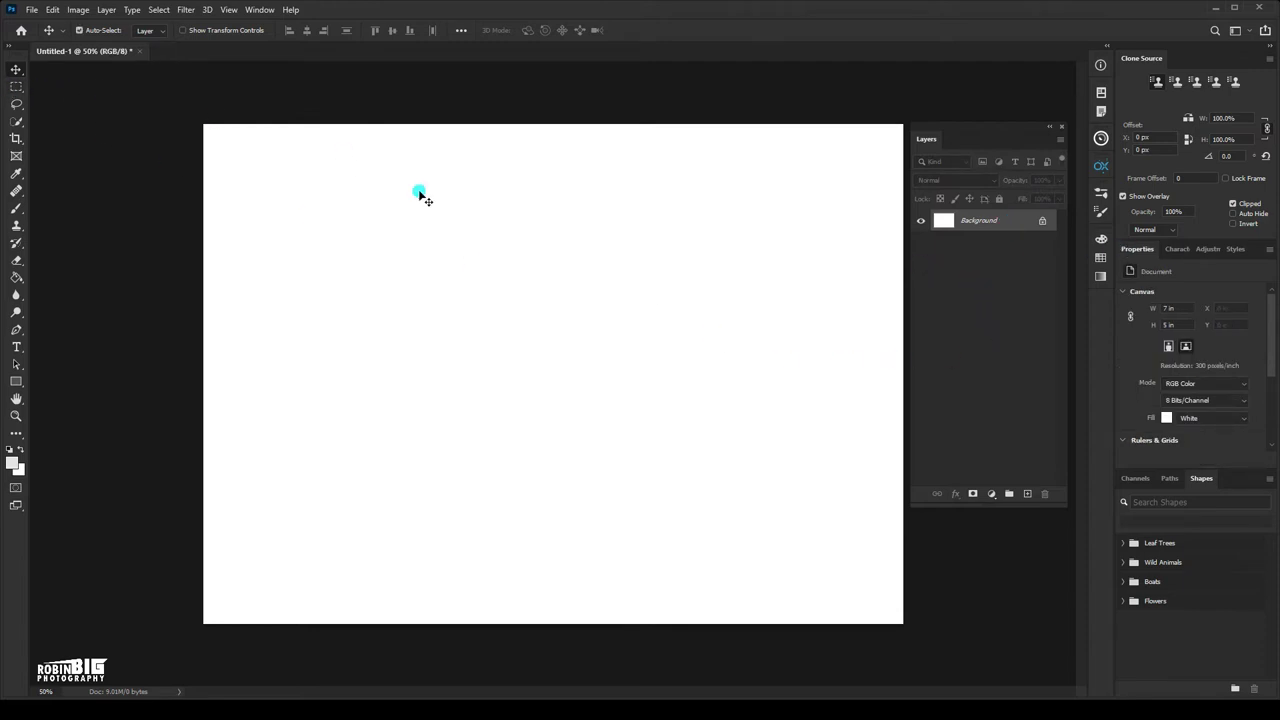
Draw a rectangular marquee selection in the upper middle of the canvas
click(15, 87)
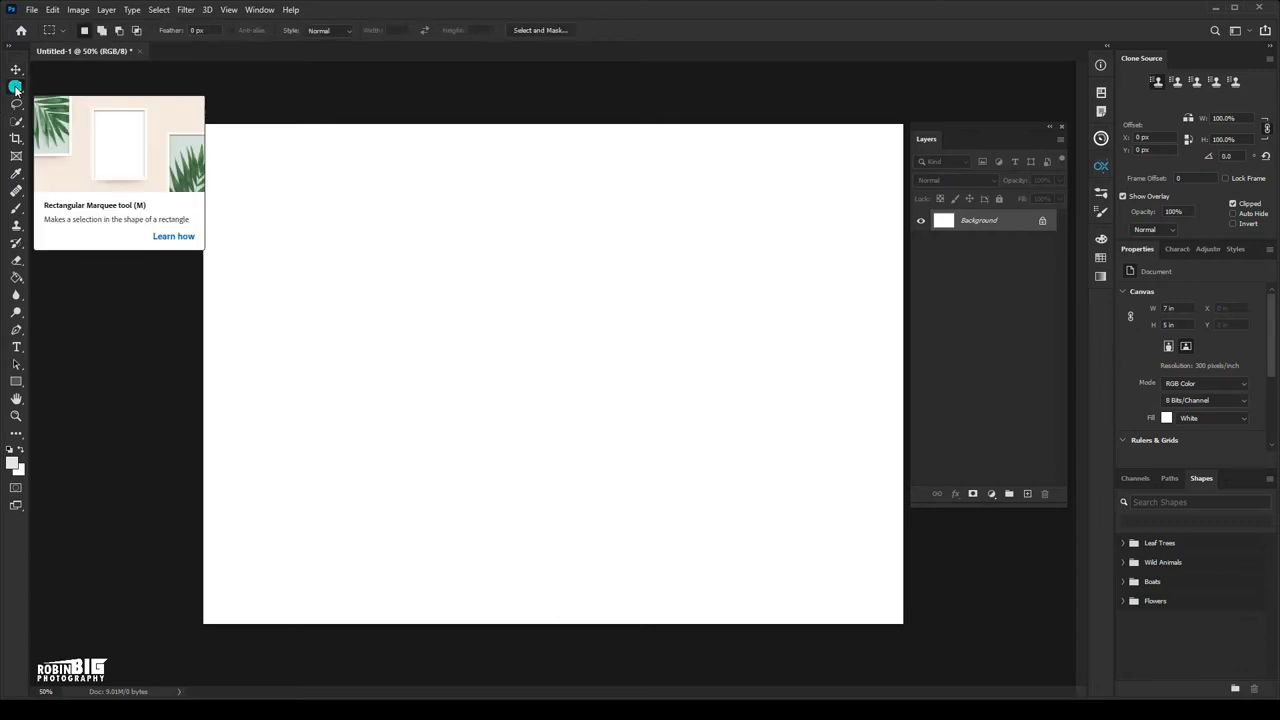
drag(15, 87, 64, 93)
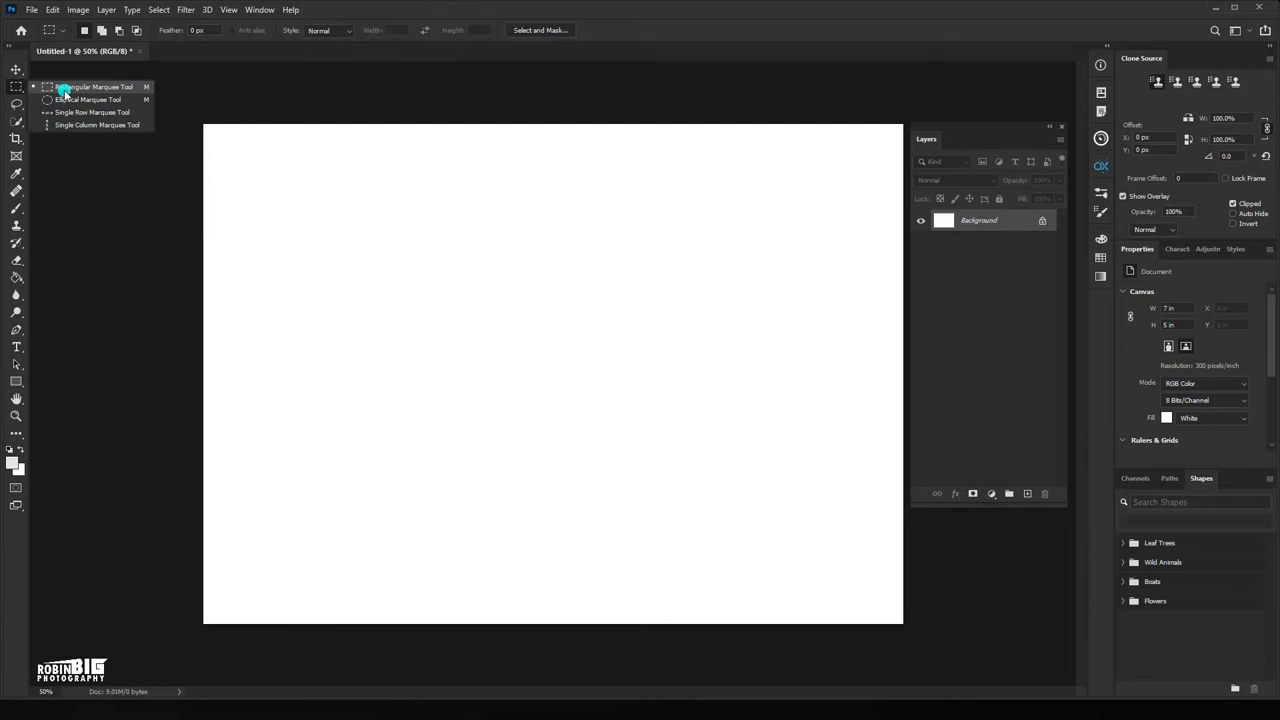
drag(64, 93, 72, 89)
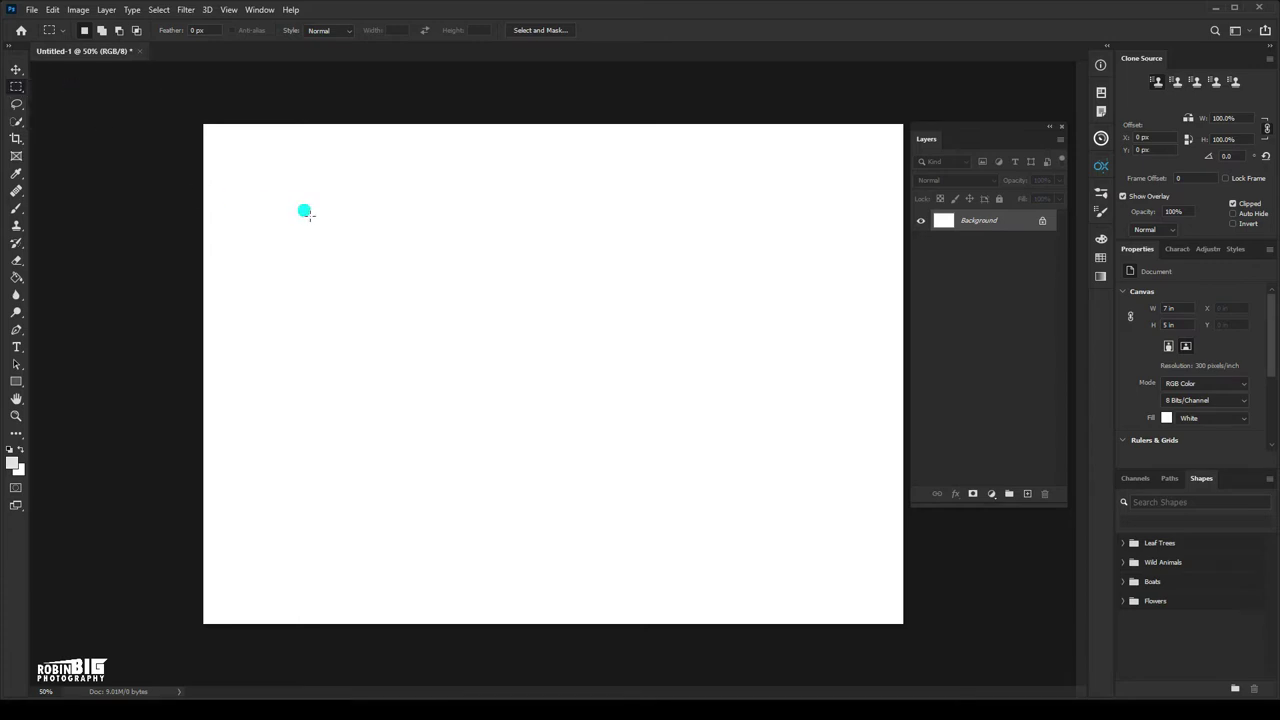
mouse_move(431, 239)
mouse_down()
mouse_move(628, 388)
mouse_move(697, 378)
mouse_up()
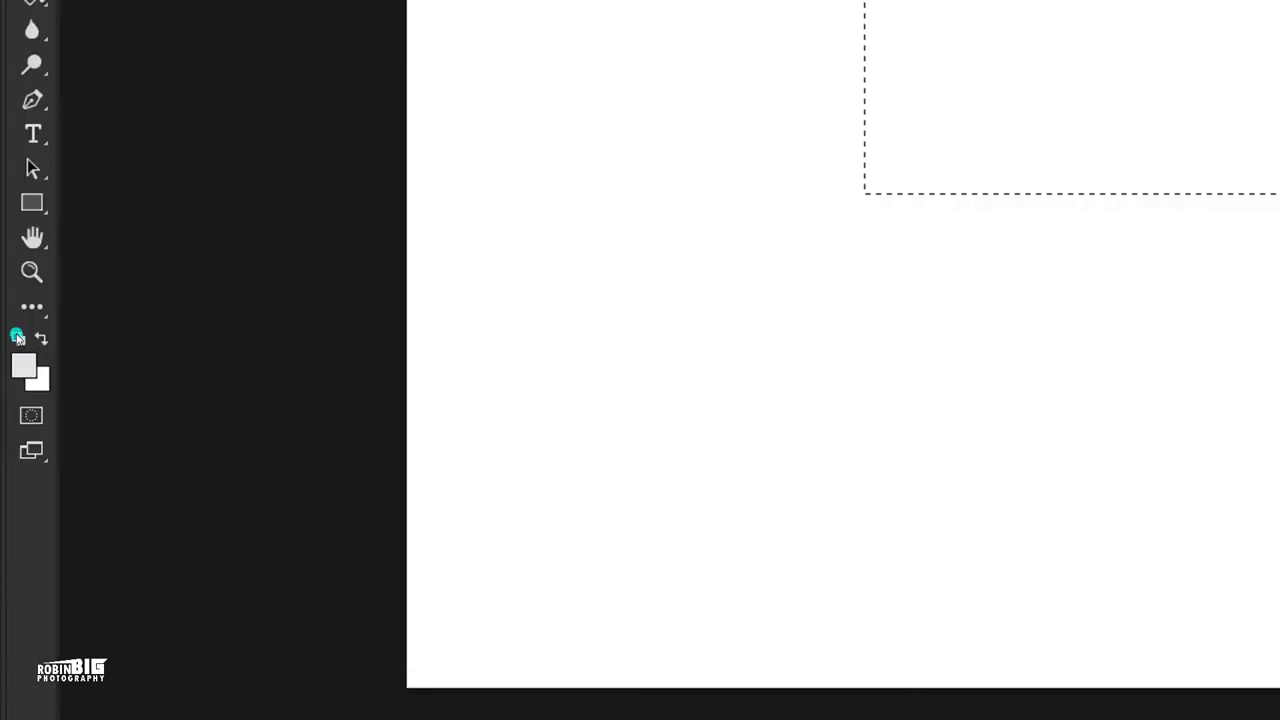
Reset the default colours so black is foreground and white is background
click(18, 340)
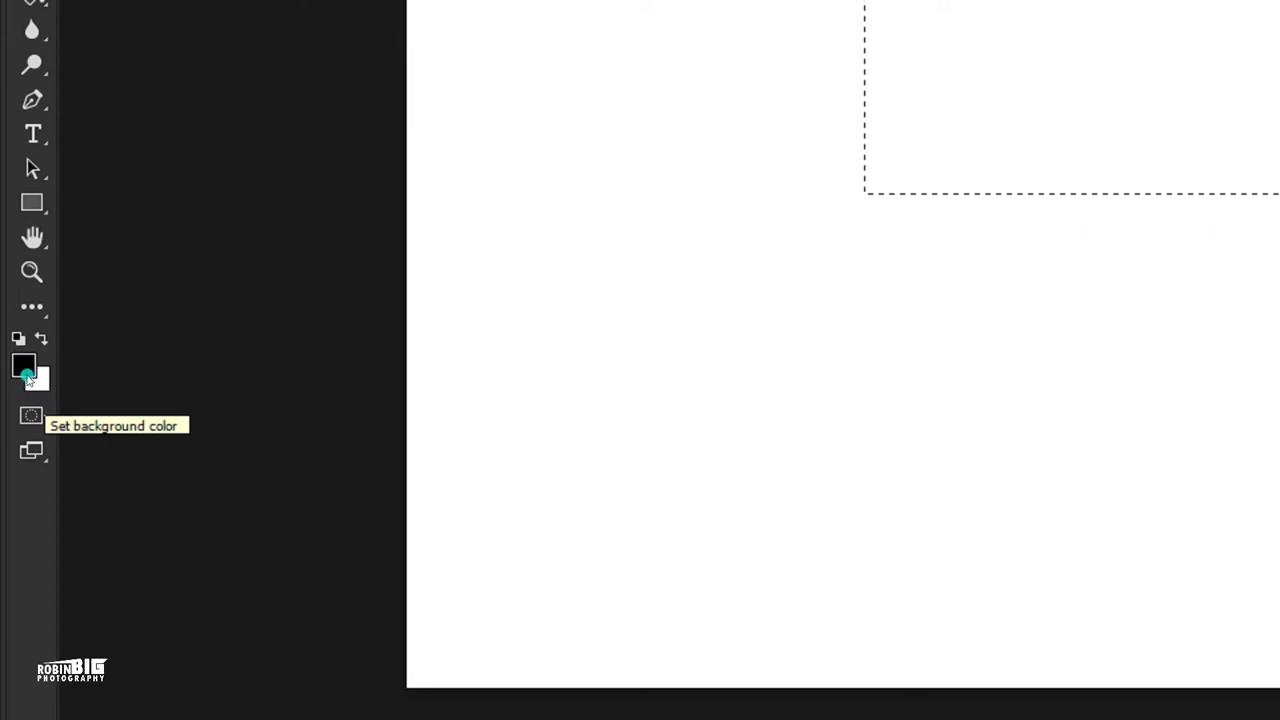
click(40, 337)
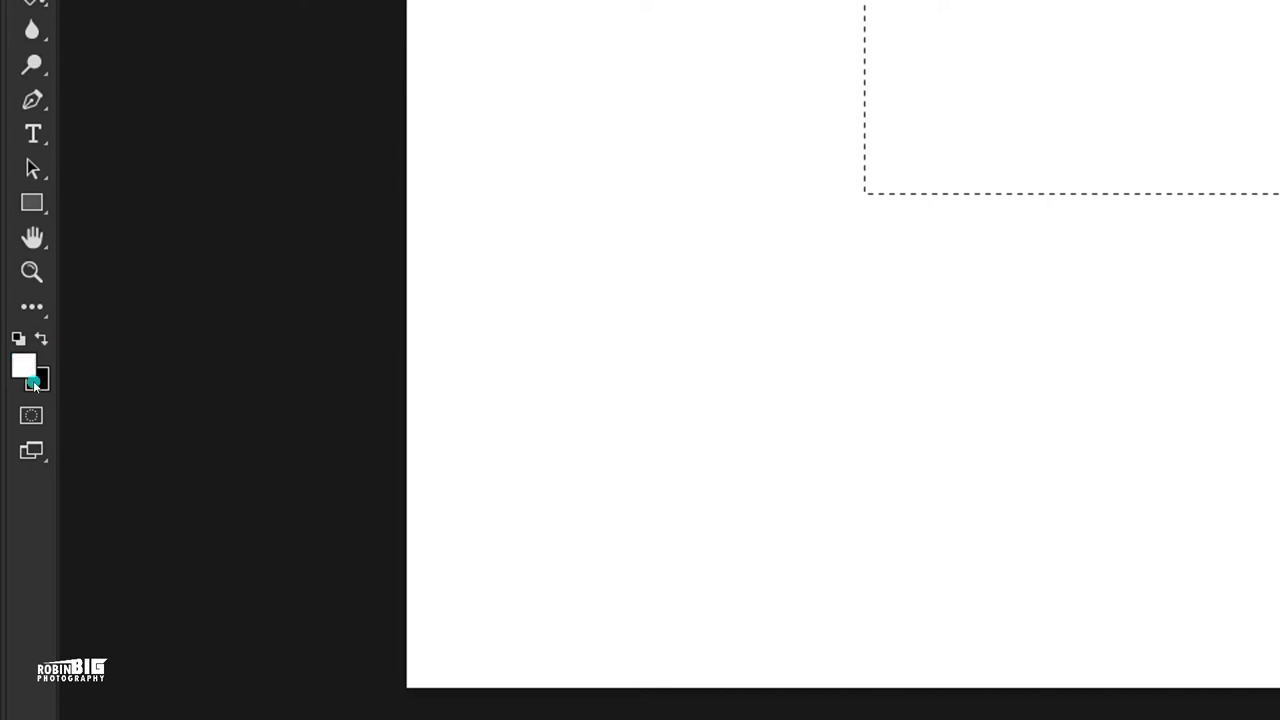
click(41, 339)
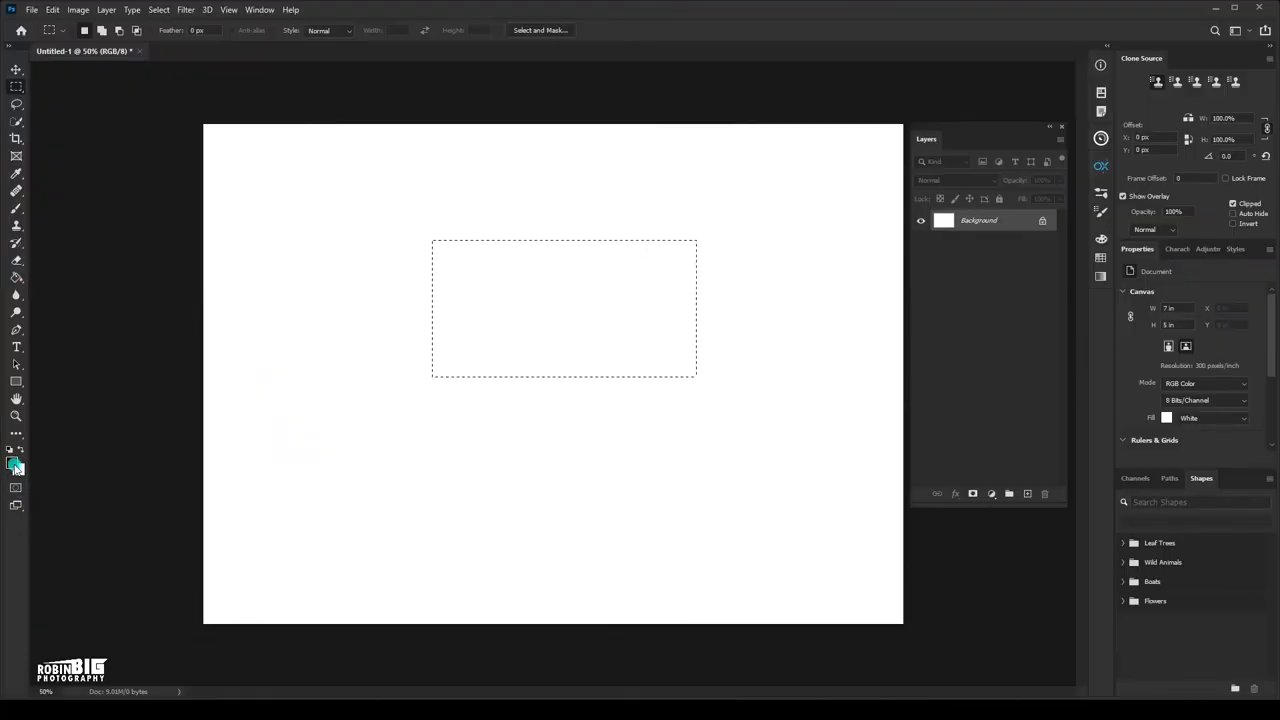
Set the foreground colour to bright blue #0012ff in the Color Picker
click(12, 465)
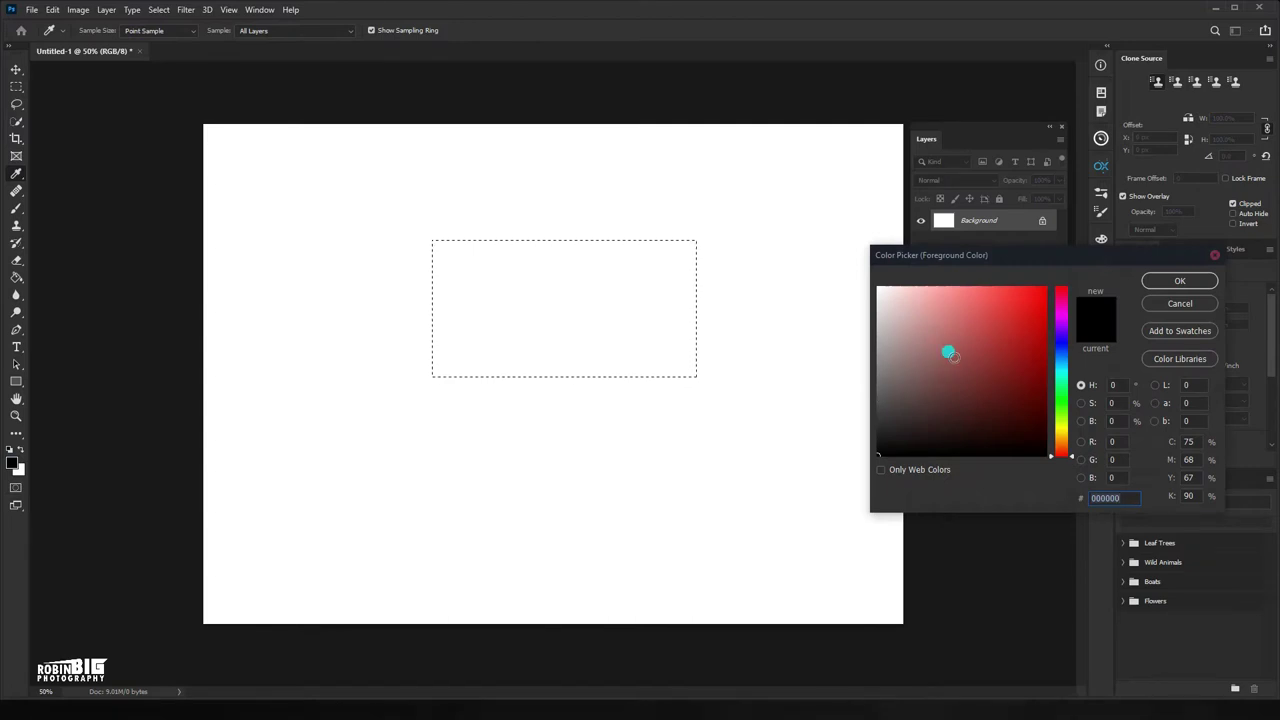
drag(971, 351, 1079, 274)
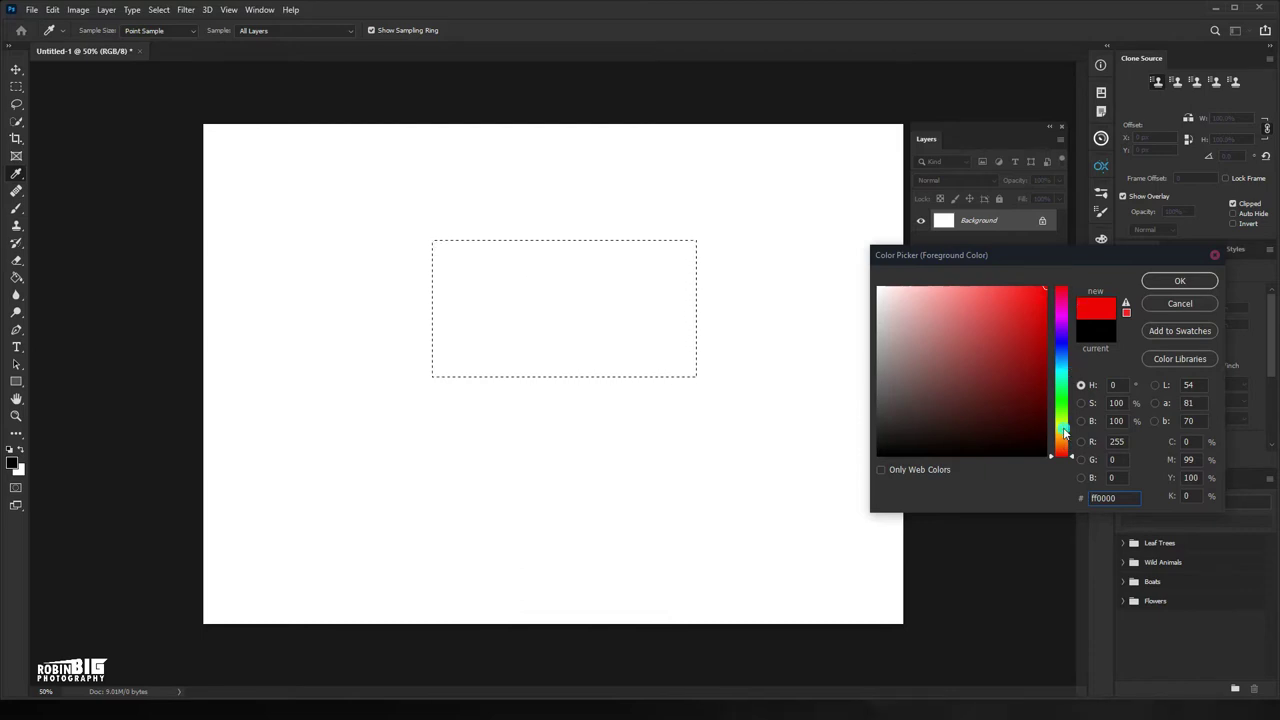
click(1063, 428)
drag(1020, 337, 1073, 269)
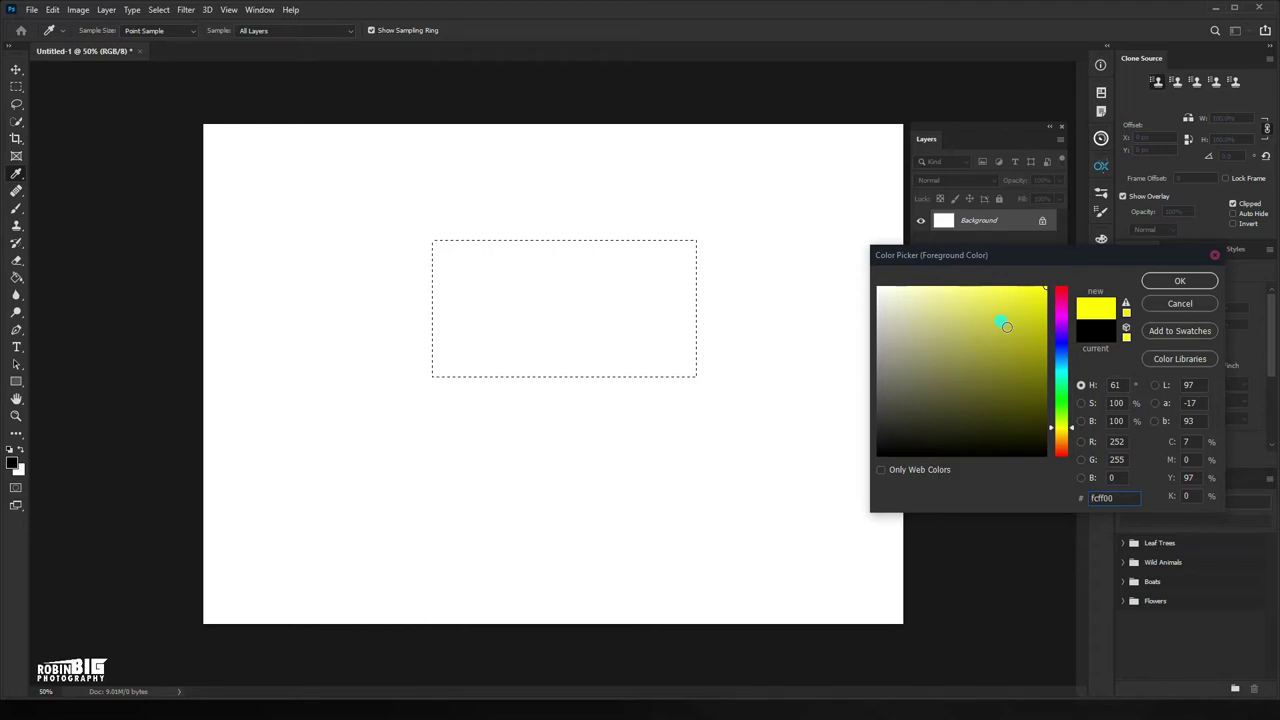
click(1065, 344)
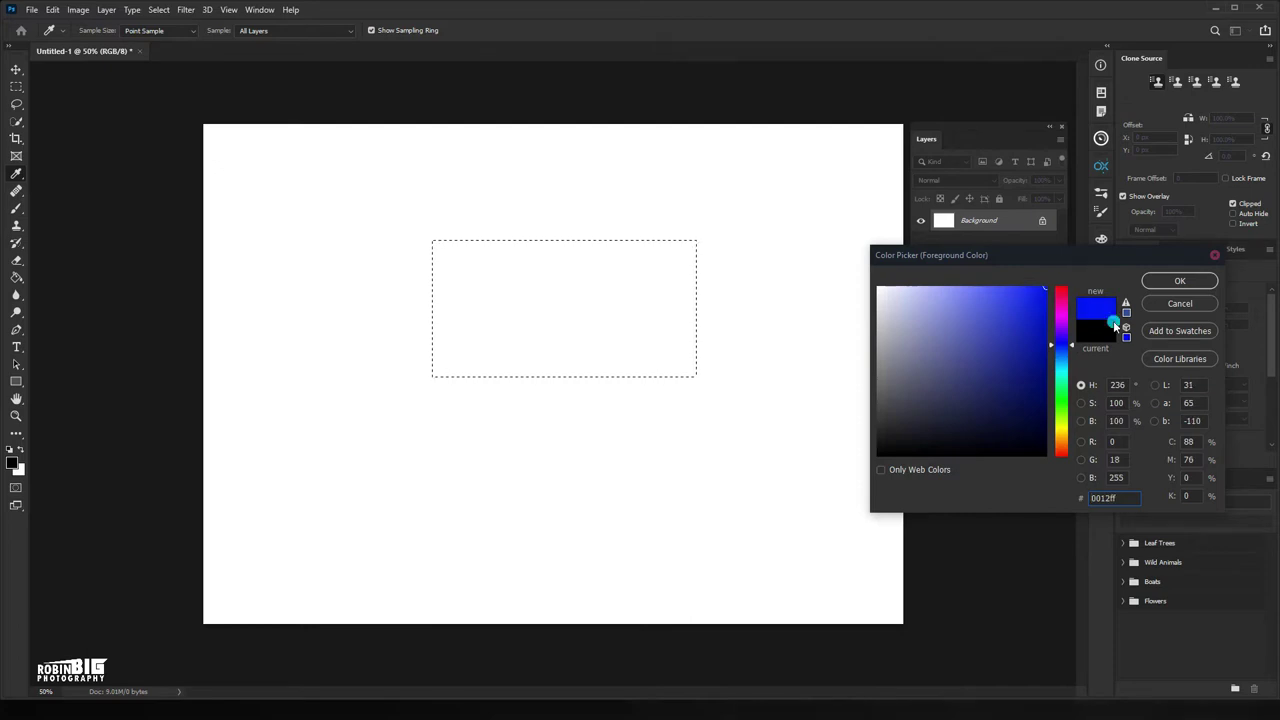
click(1186, 282)
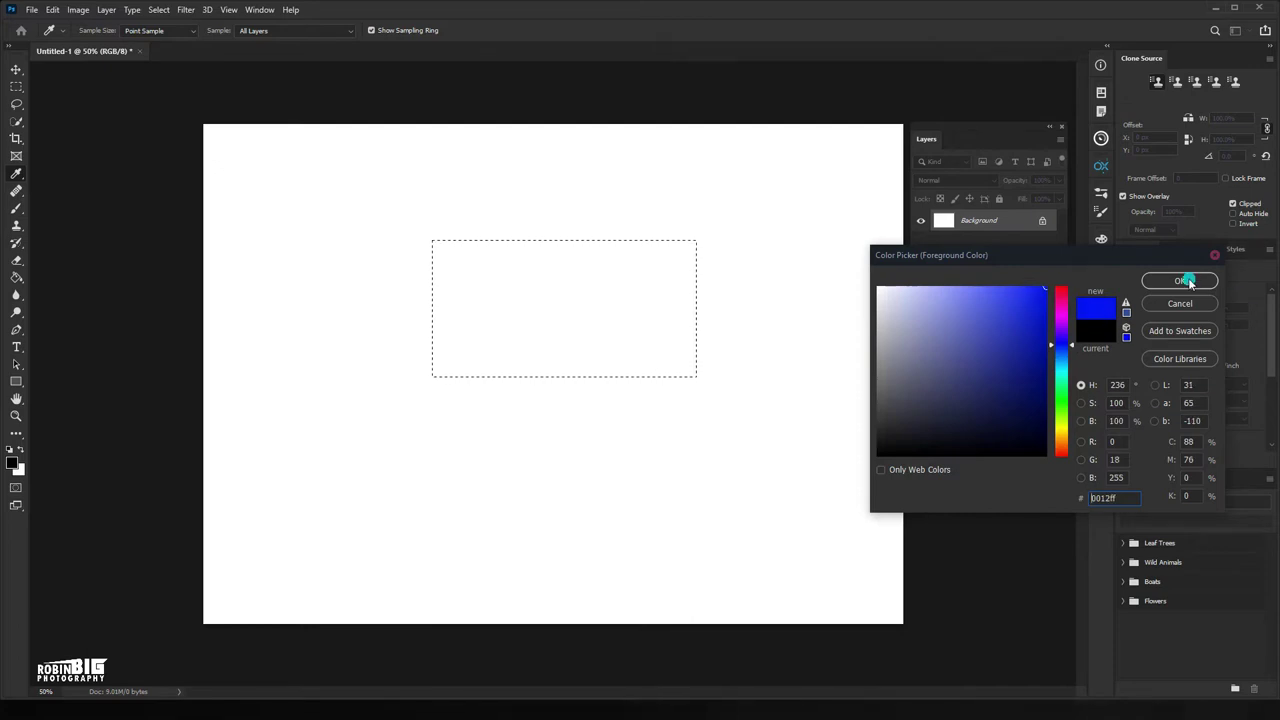
click(1186, 282)
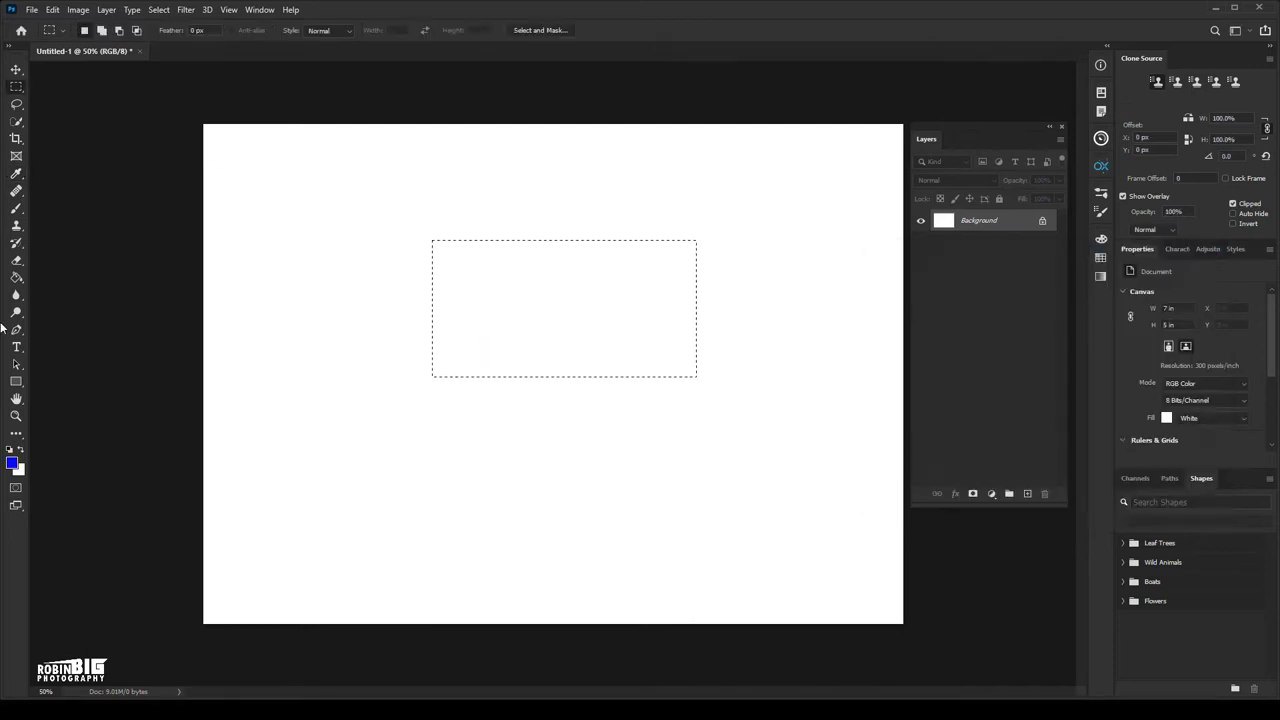
Fill the rectangular selection with blue using the Paint Bucket tool
click(14, 463)
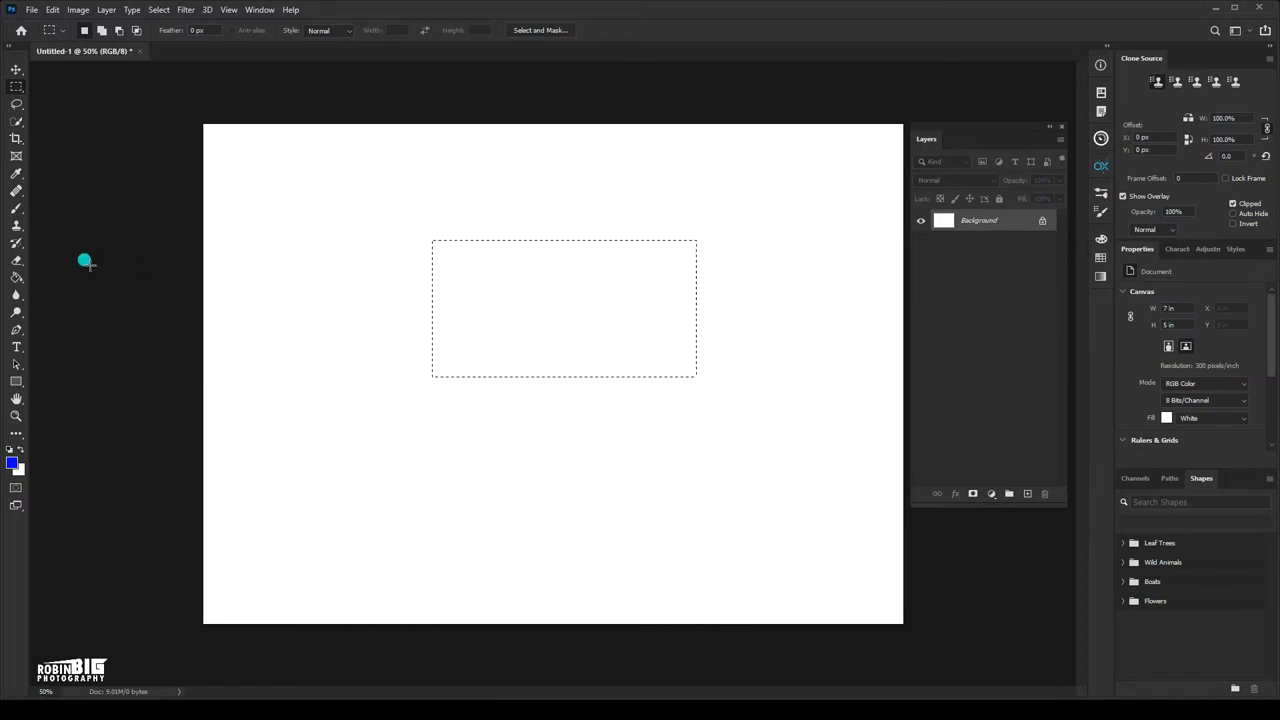
click(17, 280)
mouse_move(18, 283)
mouse_down()
mouse_move(117, 280)
mouse_move(98, 291)
mouse_up()
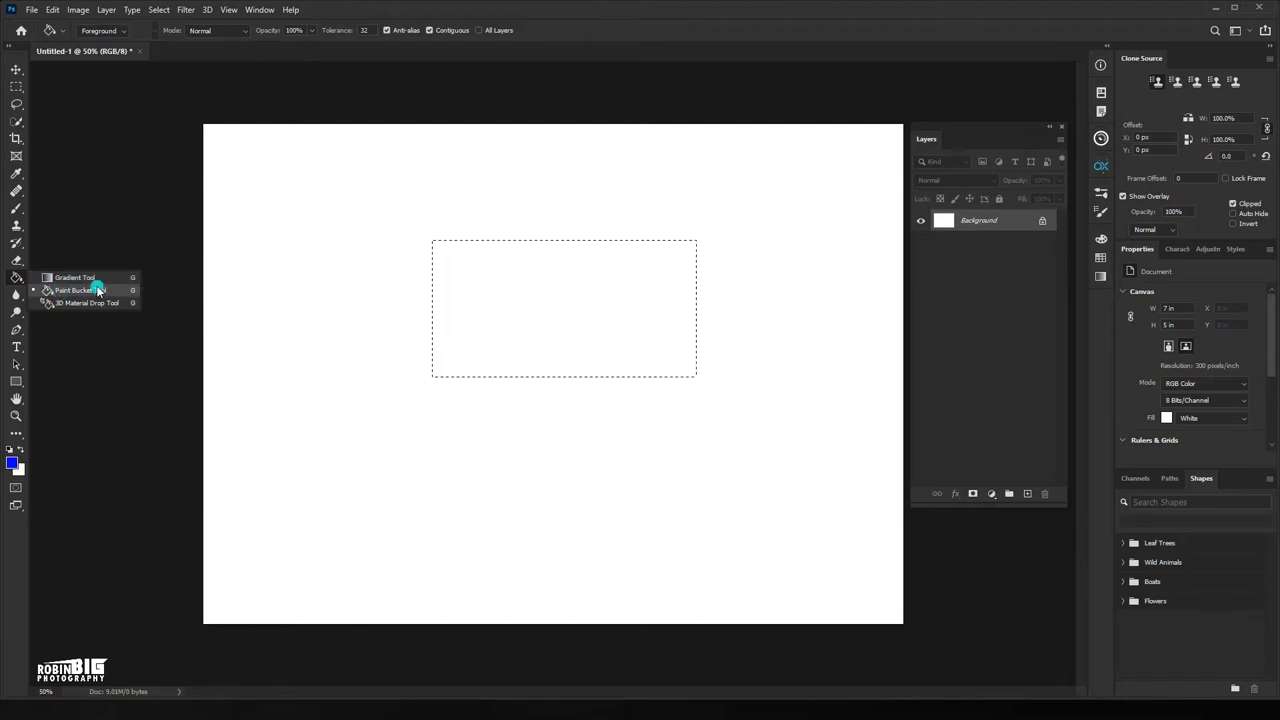
drag(98, 291, 80, 291)
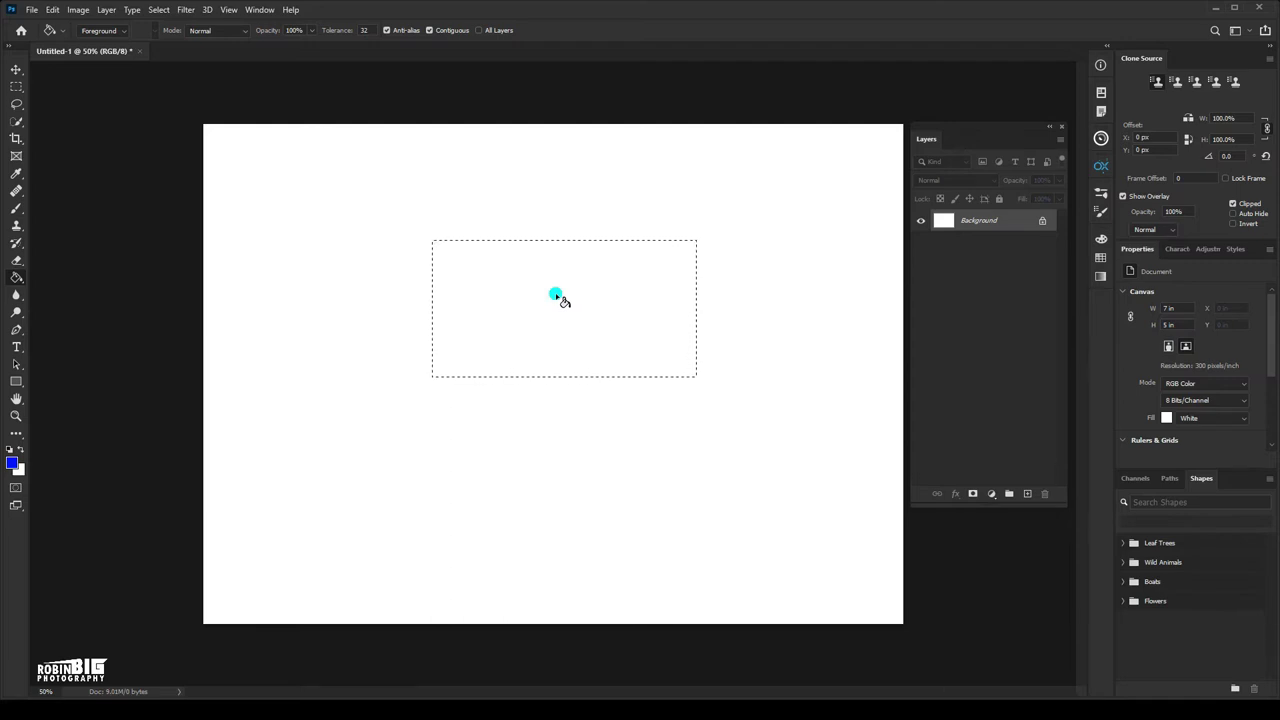
click(557, 297)
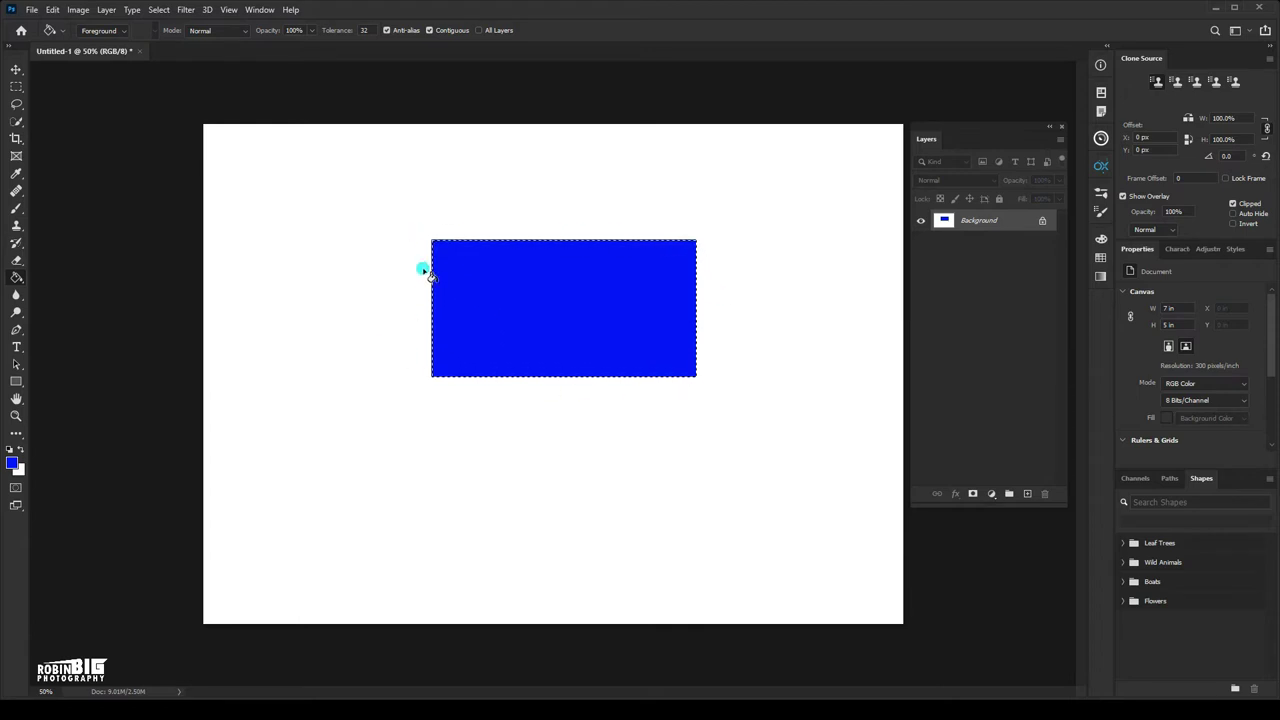
click(512, 318)
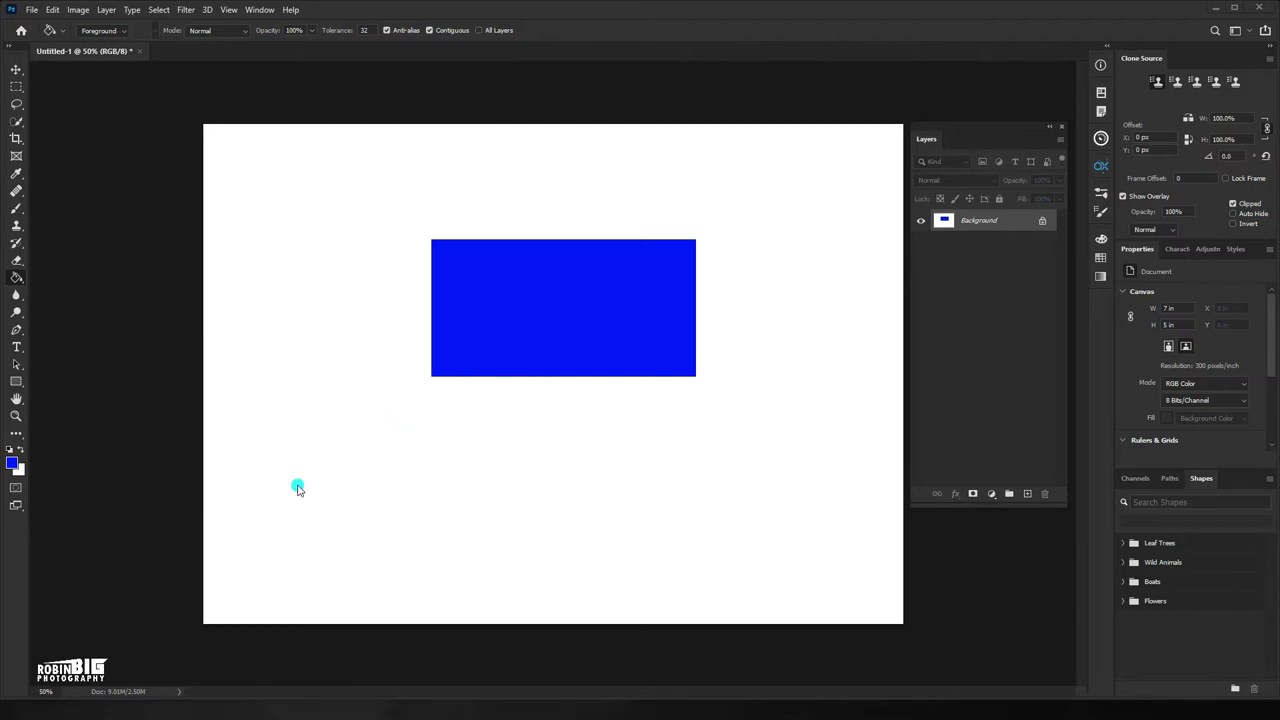
mouse_move(333, 482)
mouse_down()
mouse_move(277, 523)
mouse_move(440, 526)
mouse_move(323, 512)
mouse_move(320, 500)
mouse_up()
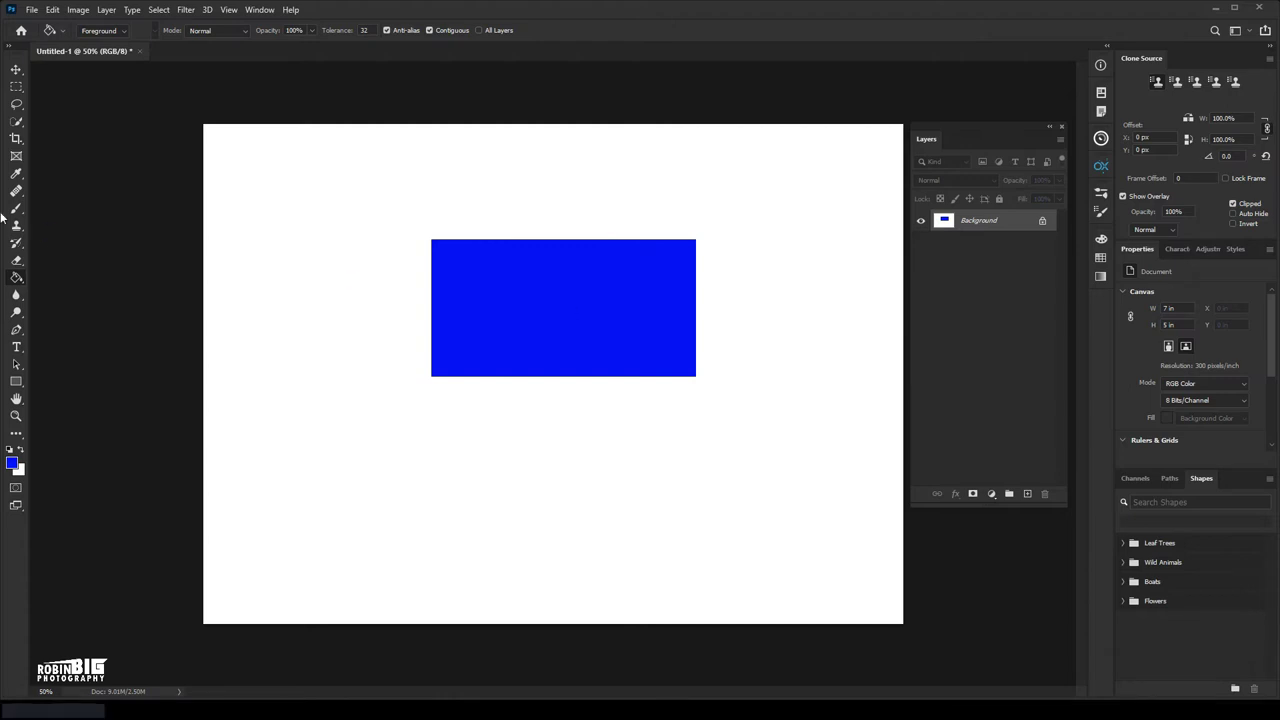
Switch to the Move tool
click(9, 108)
click(15, 69)
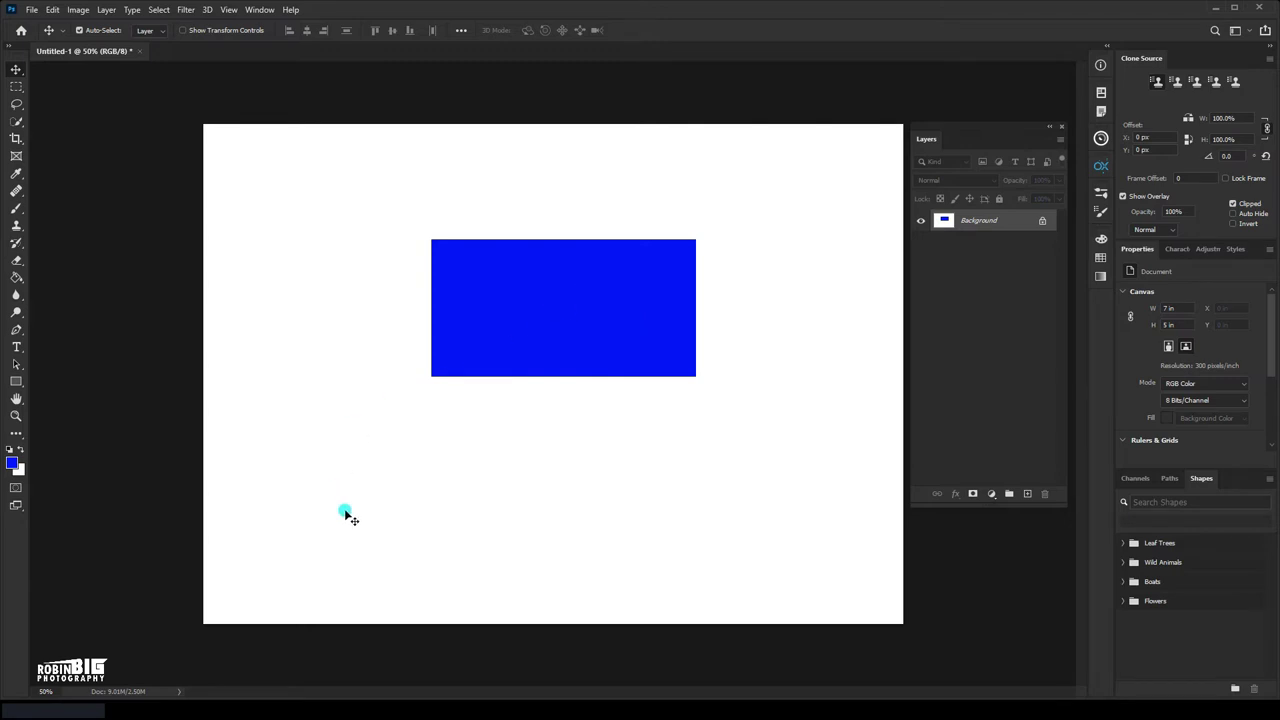
drag(586, 318, 333, 534)
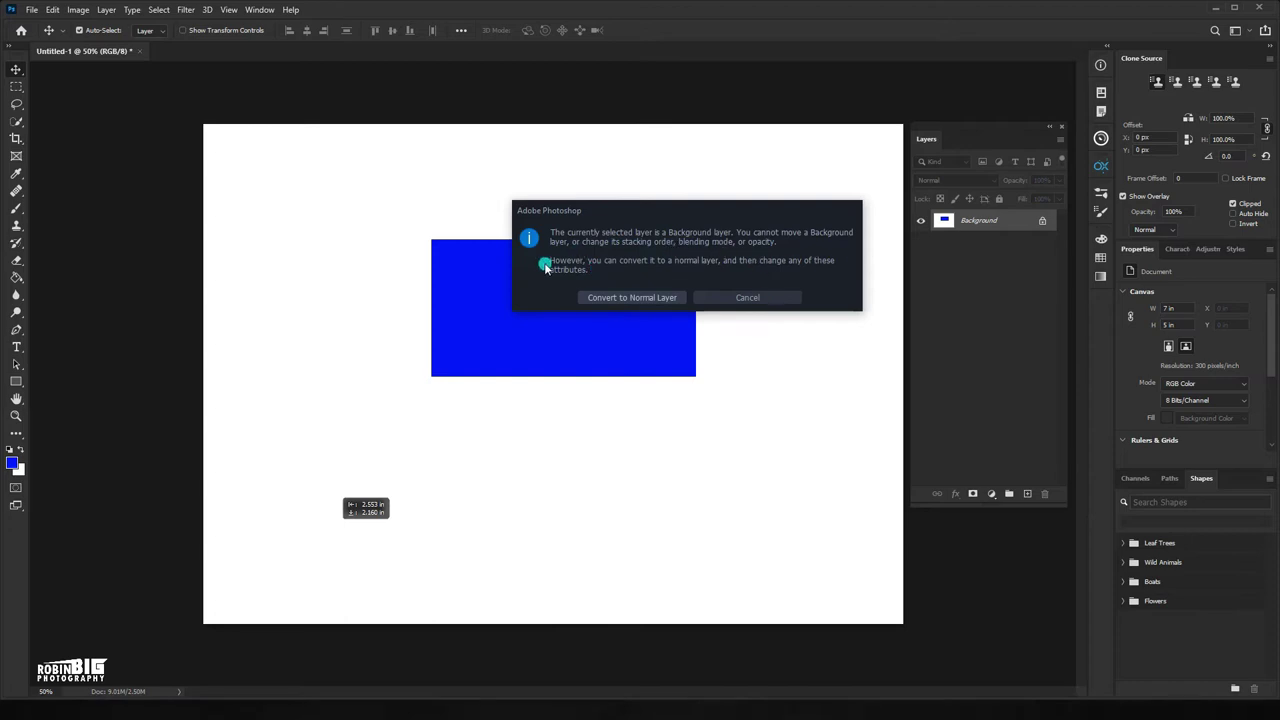
click(629, 298)
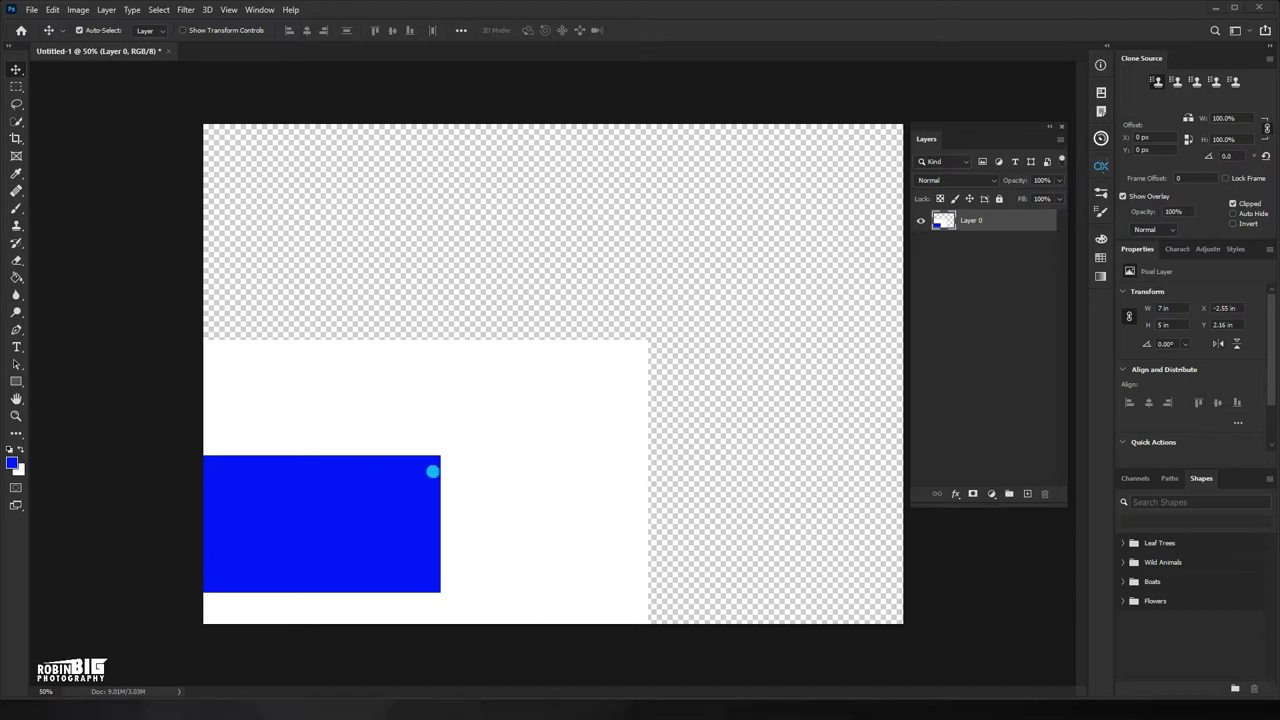
key(ctrl+z)
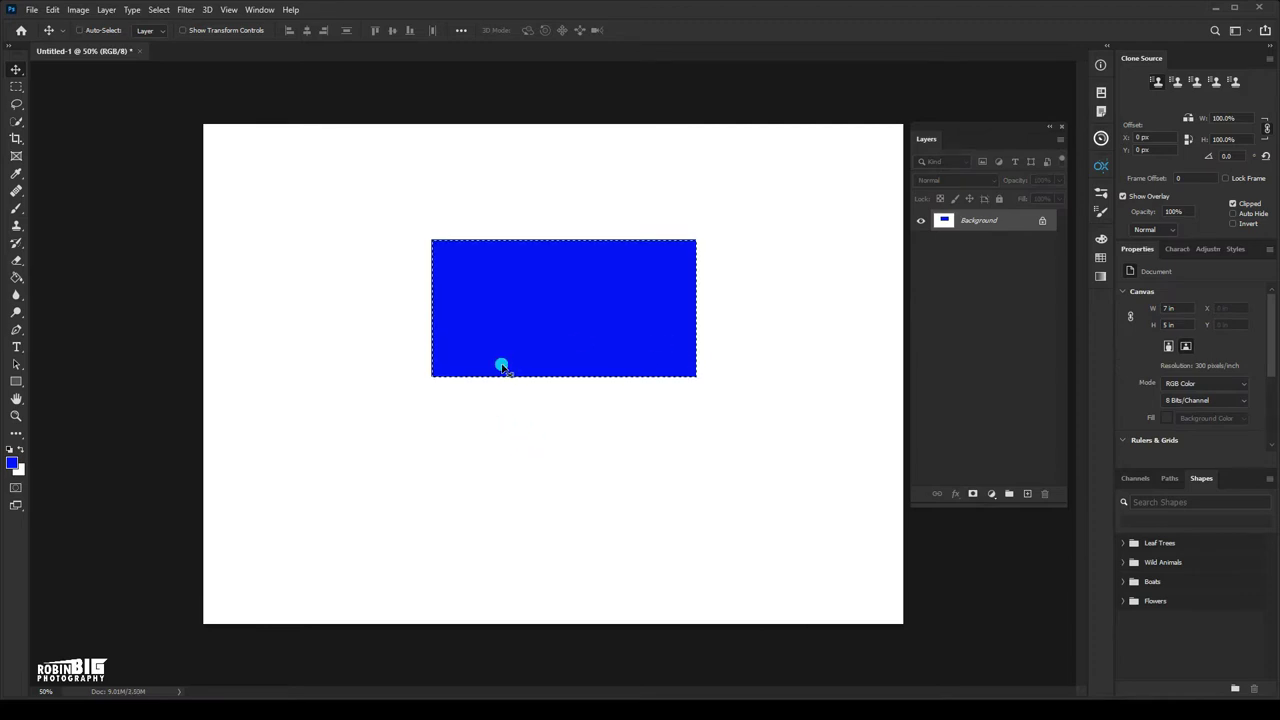
Erase the selected blue rectangle back to white and deselect
key(BackSpace)
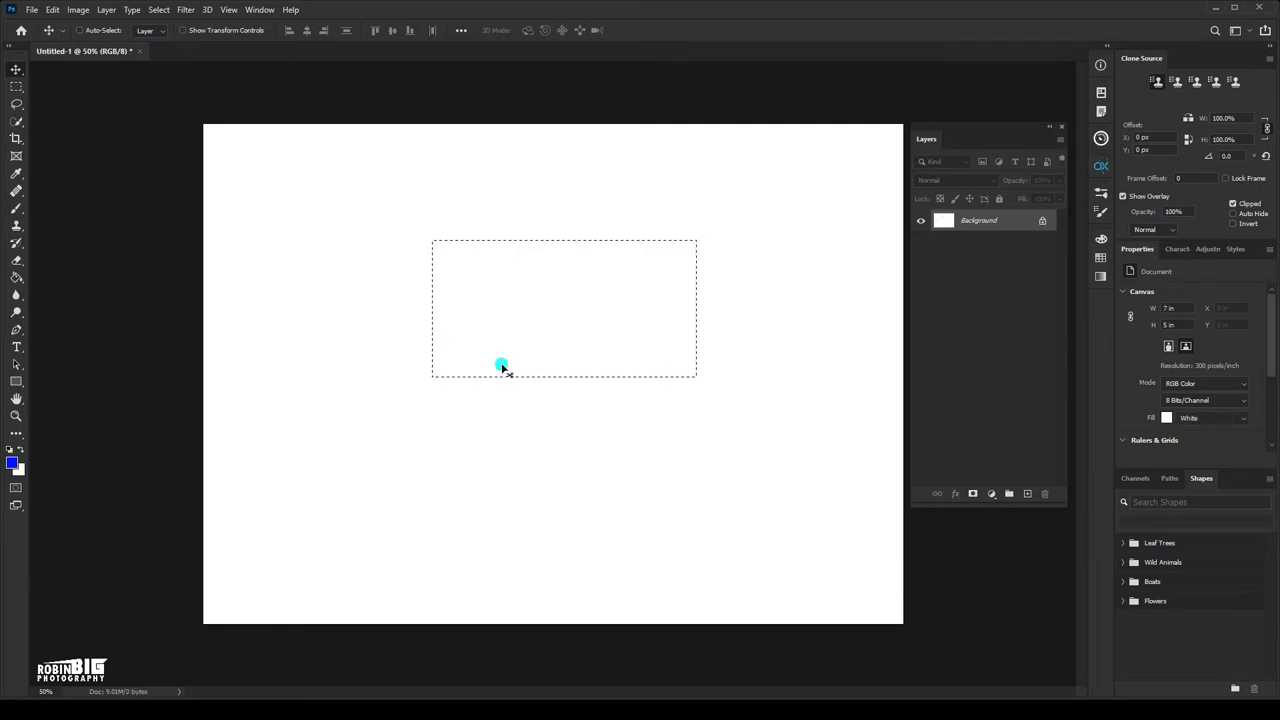
key(ctrl+d)
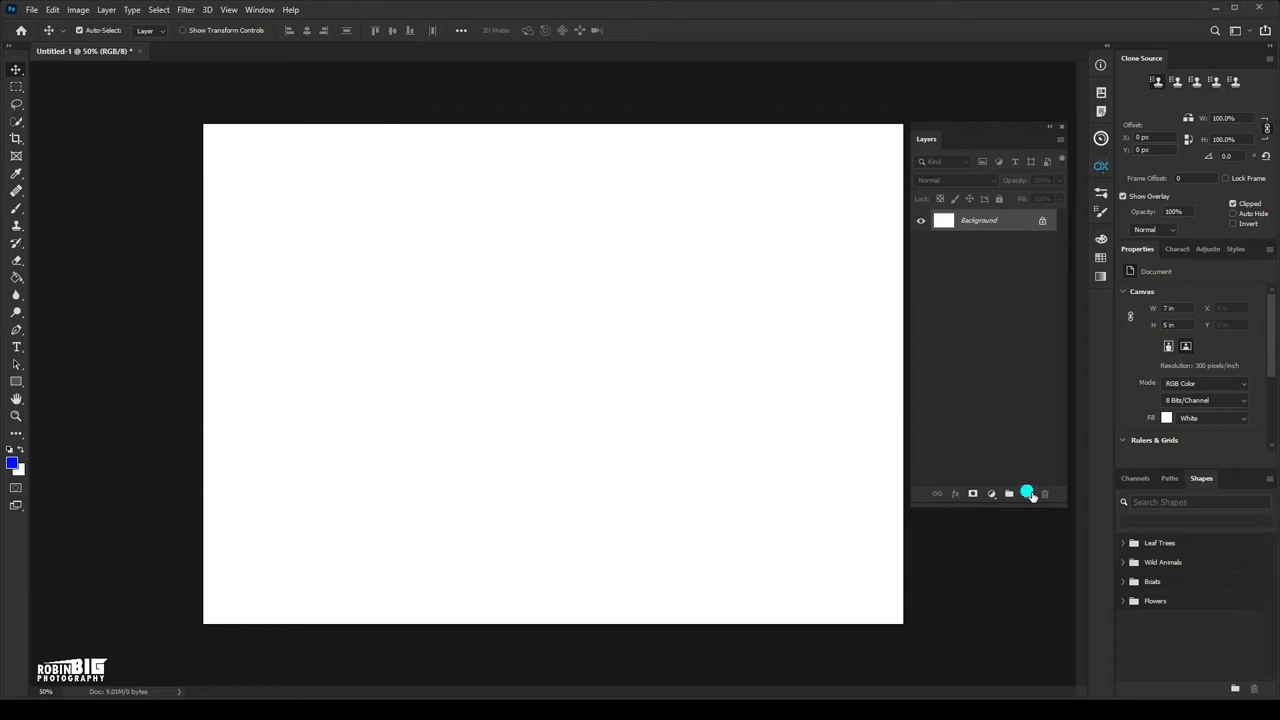
Add two empty layers, rename Layer 1 to 'R', and begin renaming Layer 2
click(1027, 495)
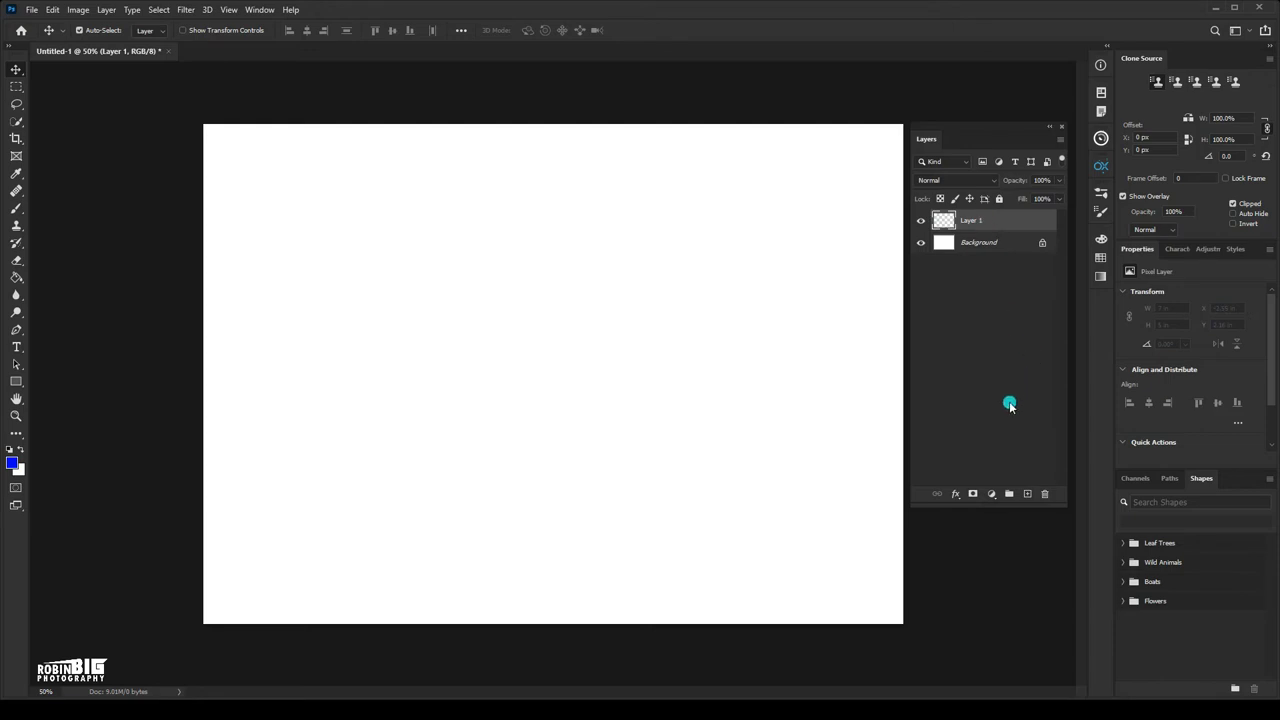
click(1030, 494)
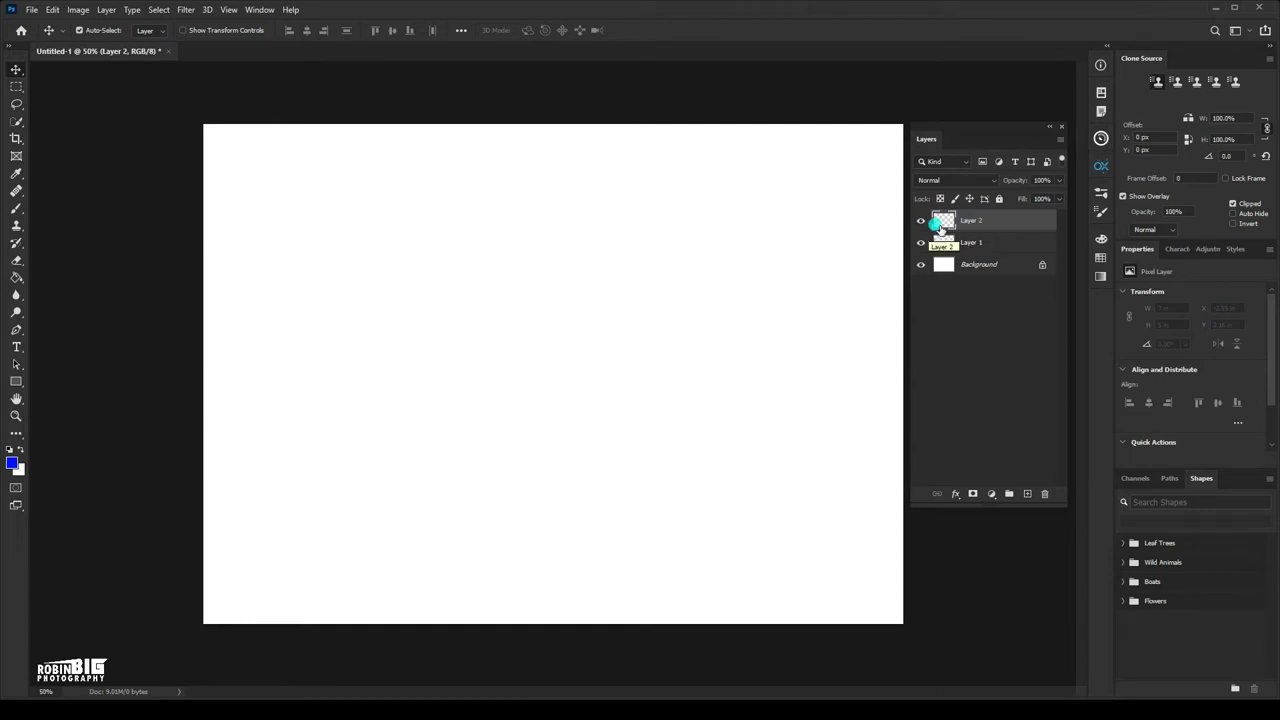
click(979, 248)
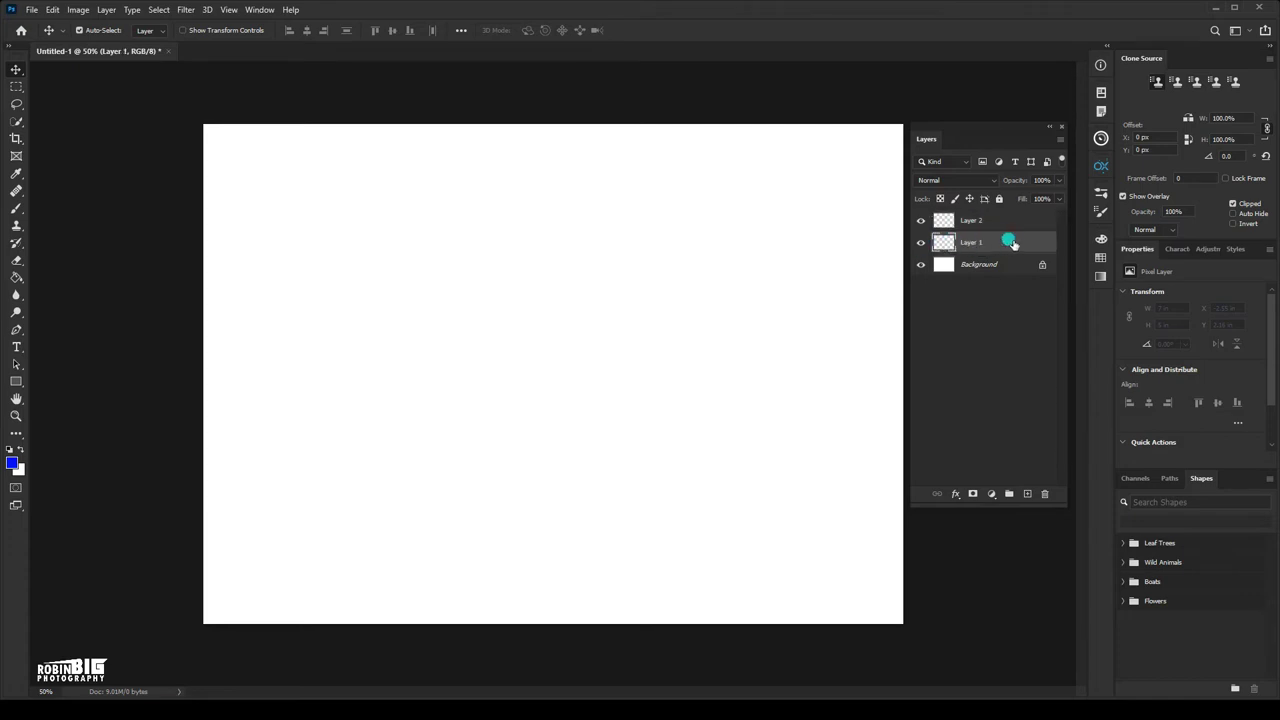
double_click(979, 246)
text(R)
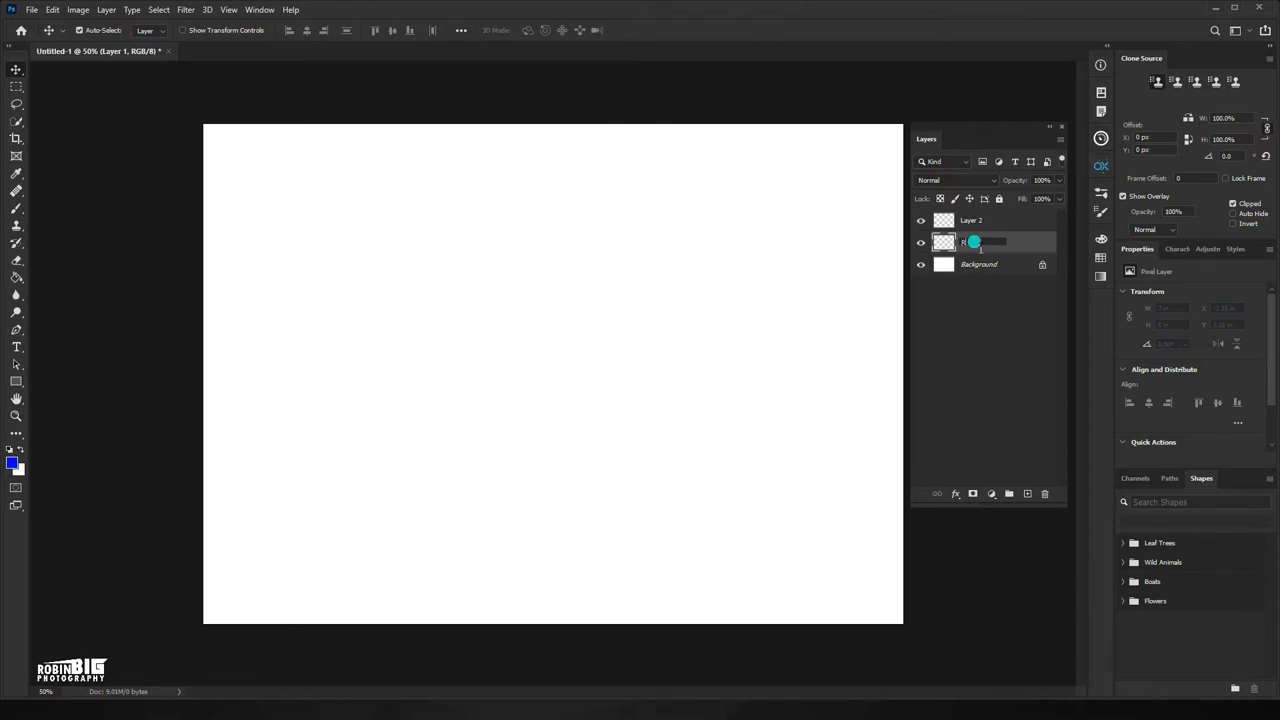
click(990, 330)
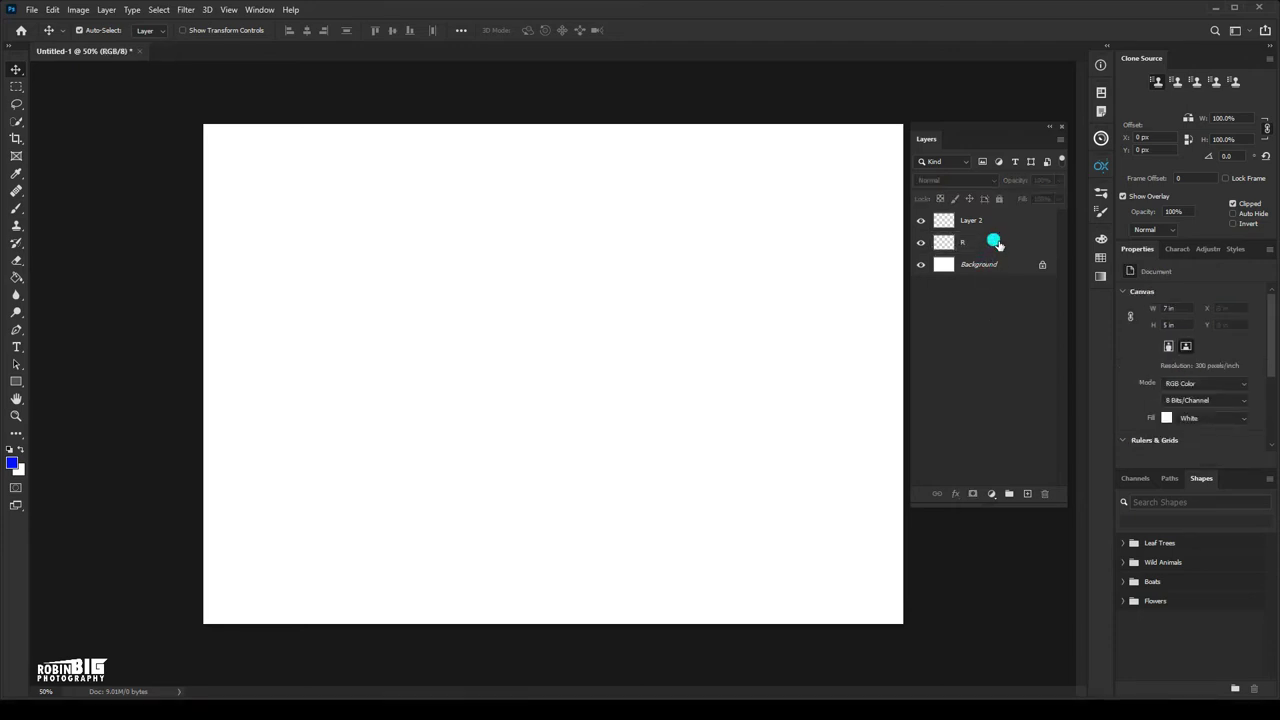
click(983, 227)
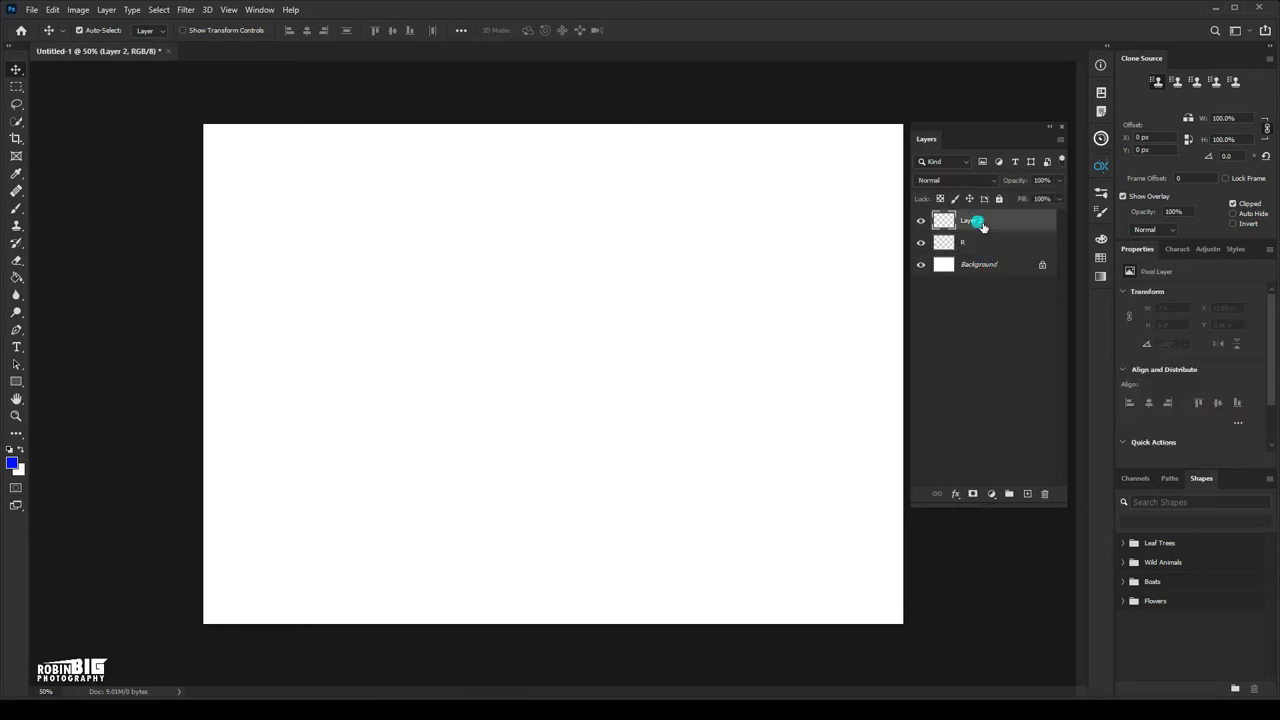
double_click(982, 224)
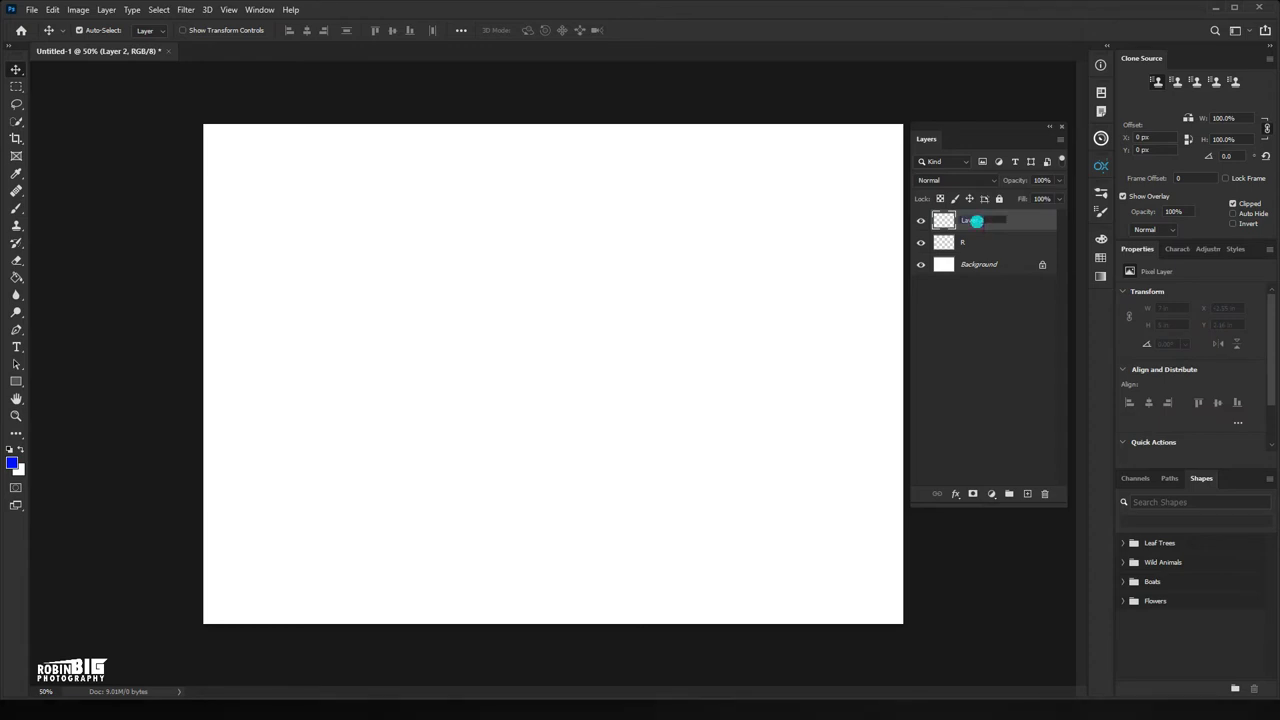
Make layer R the active layer and choose the Rectangular Marquee Tool
click(16, 87)
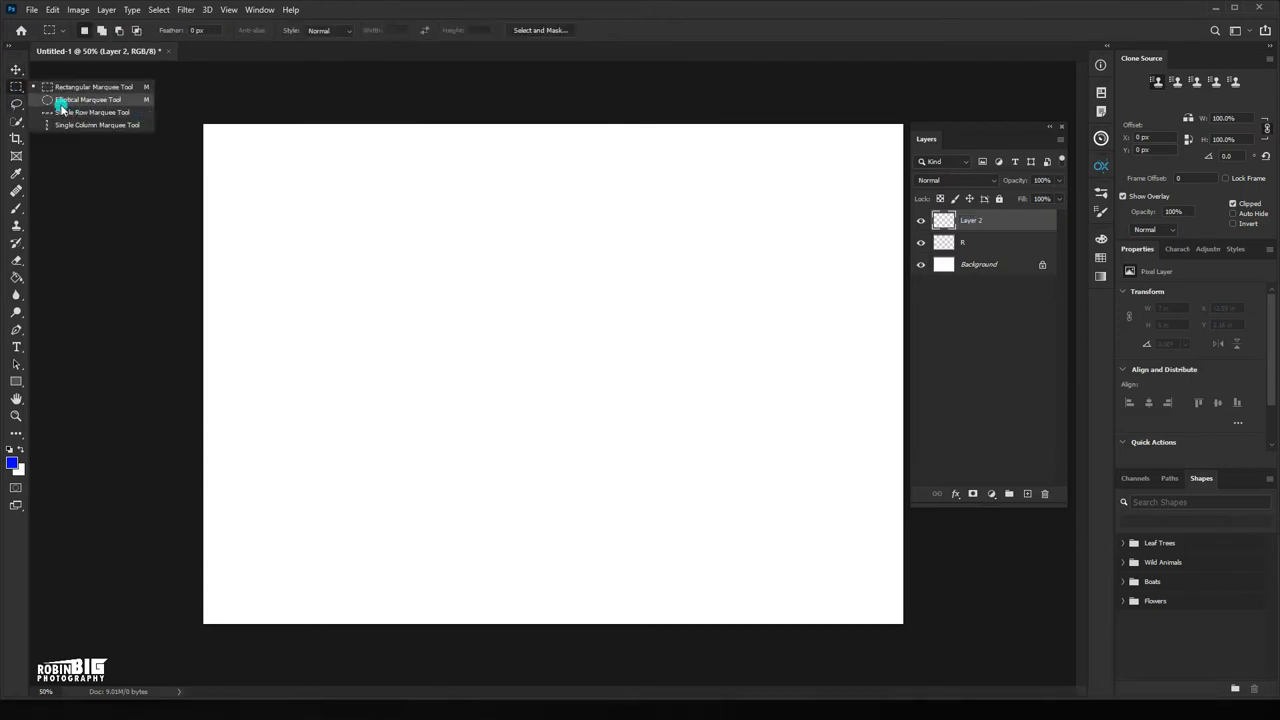
click(982, 226)
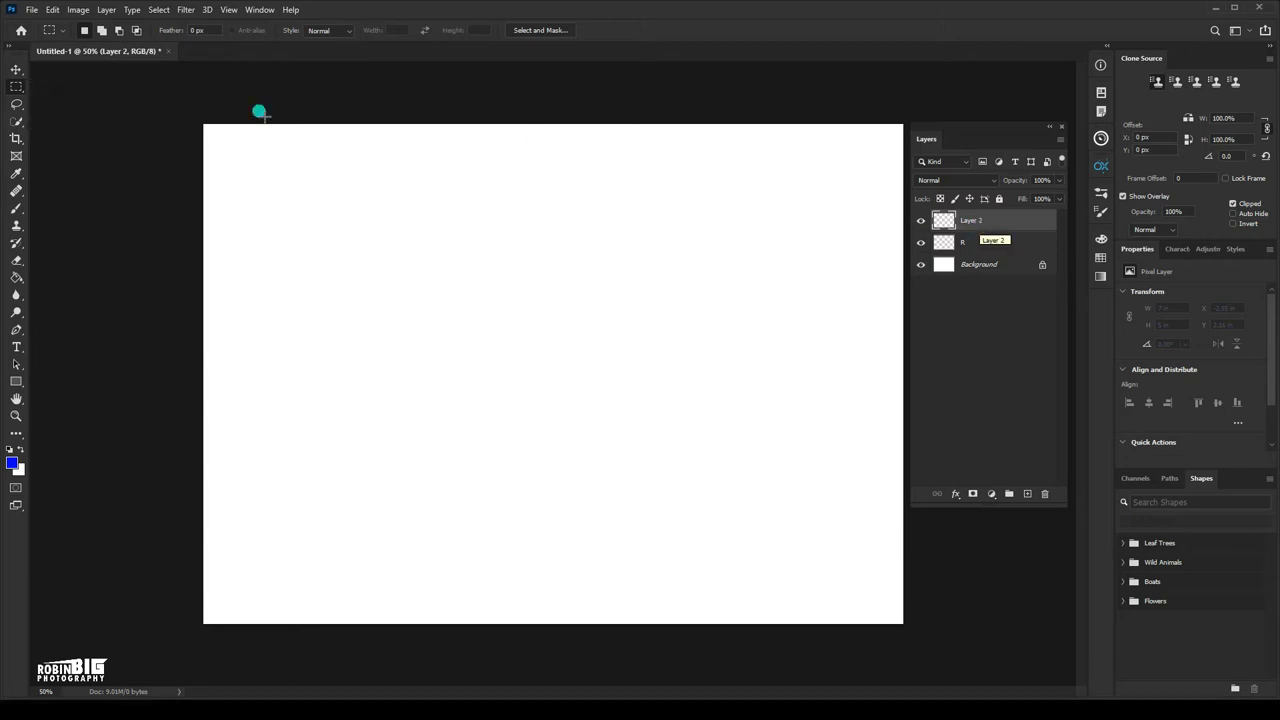
click(996, 264)
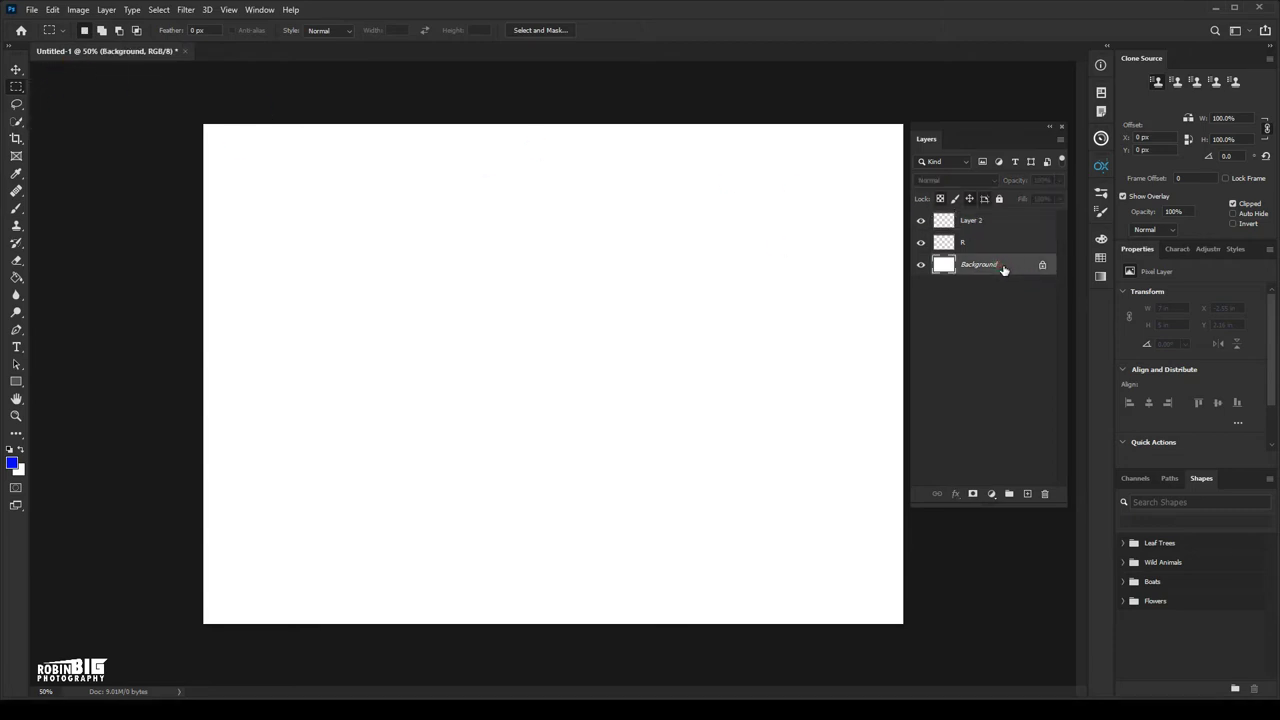
click(1008, 241)
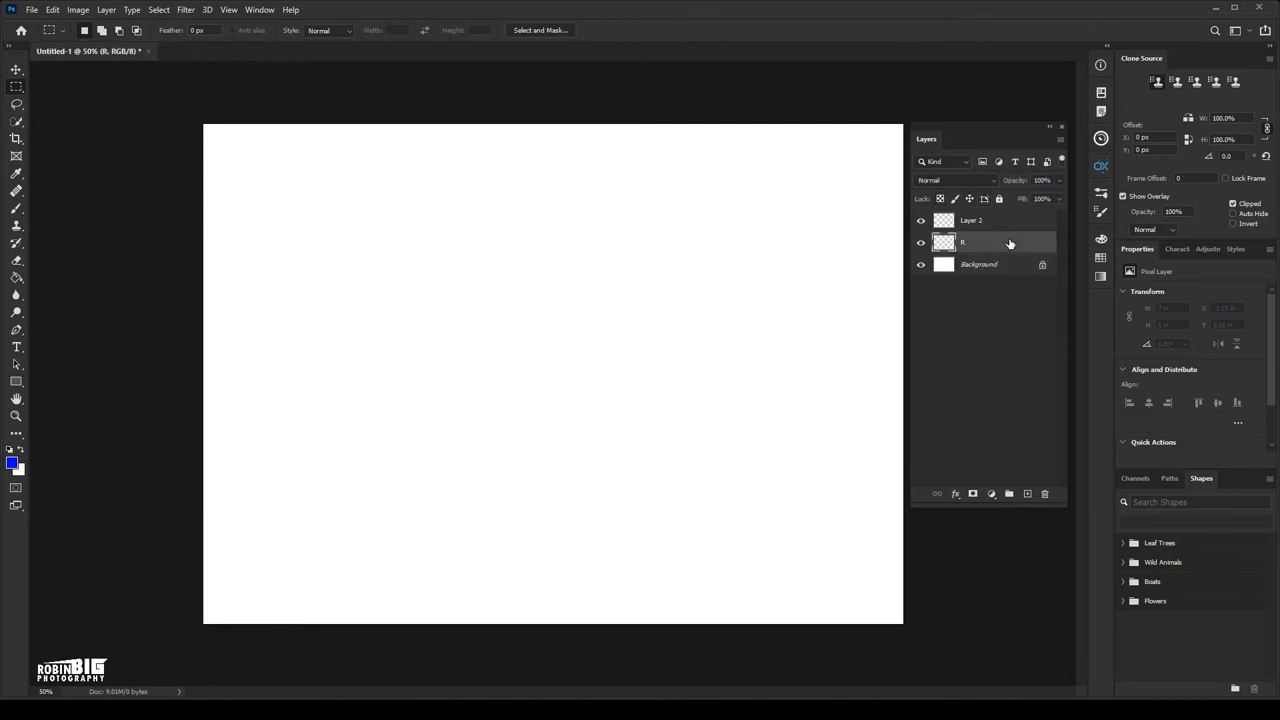
click(12, 90)
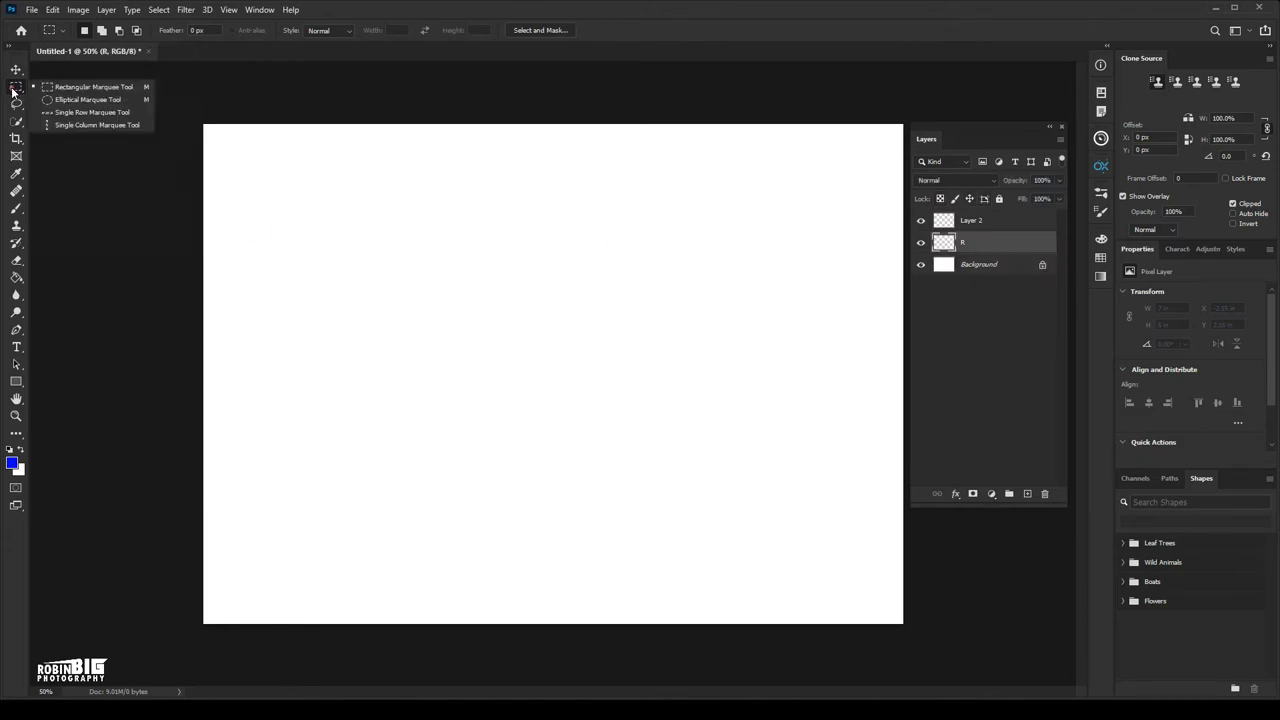
drag(12, 92, 62, 88)
click(415, 236)
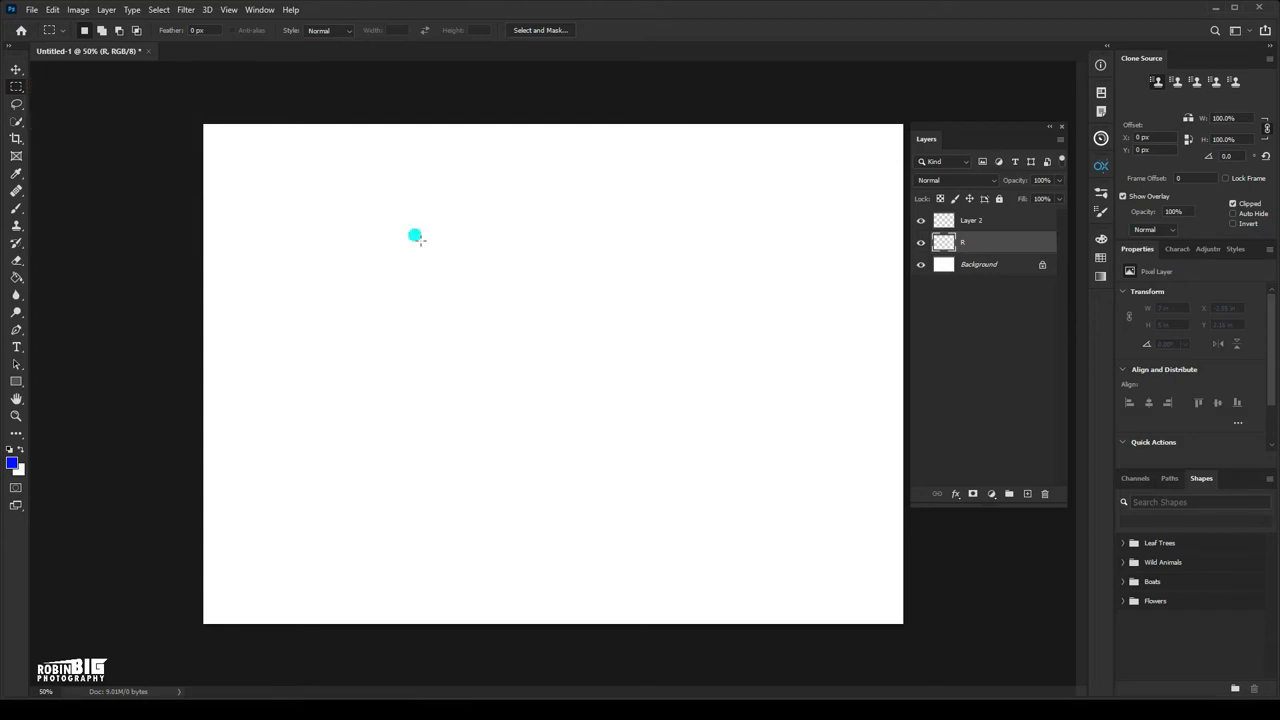
Fill a rectangle near the canvas centre with blue on layer R, then deselect
mouse_move(416, 238)
mouse_down()
mouse_move(452, 289)
mouse_move(679, 391)
mouse_up()
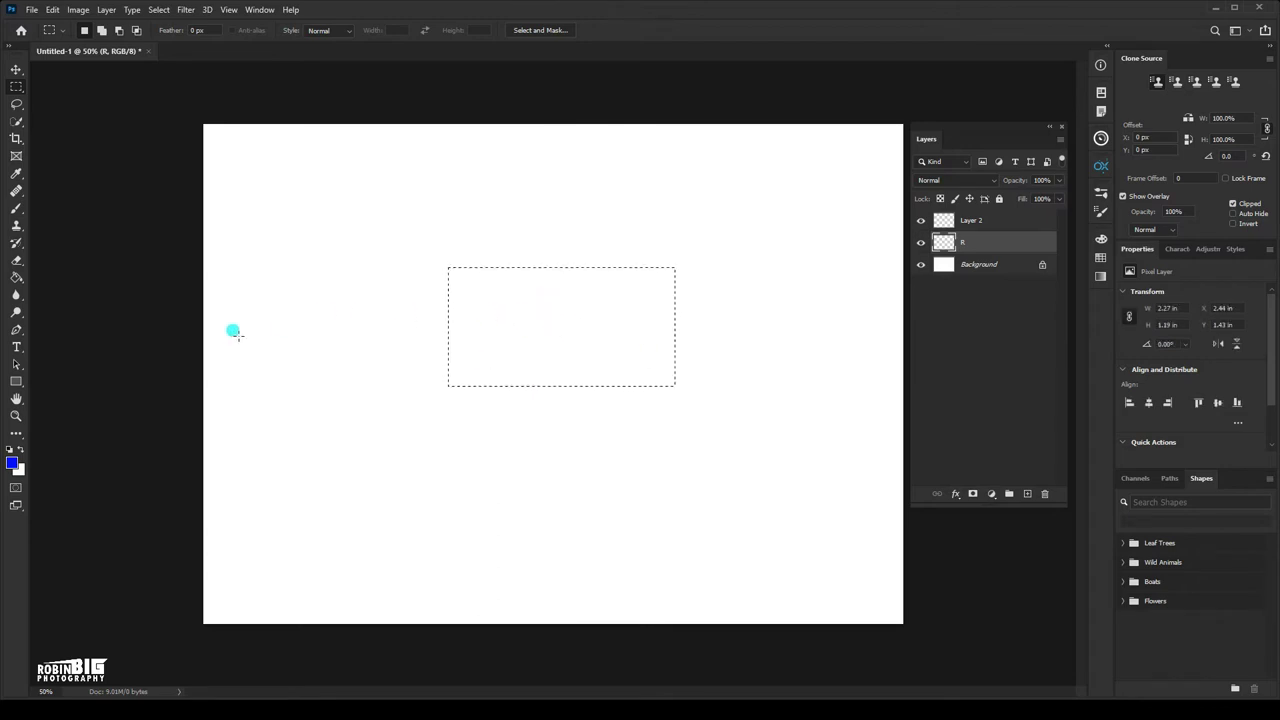
drag(17, 284, 95, 291)
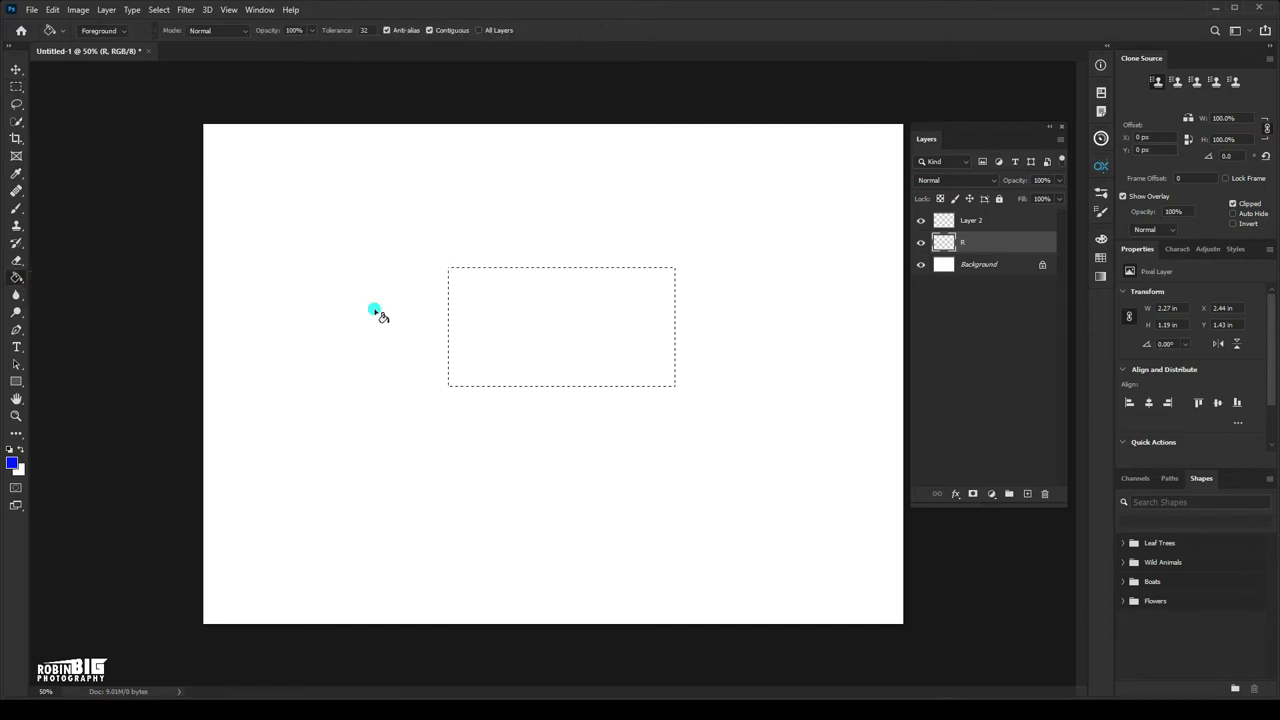
click(535, 318)
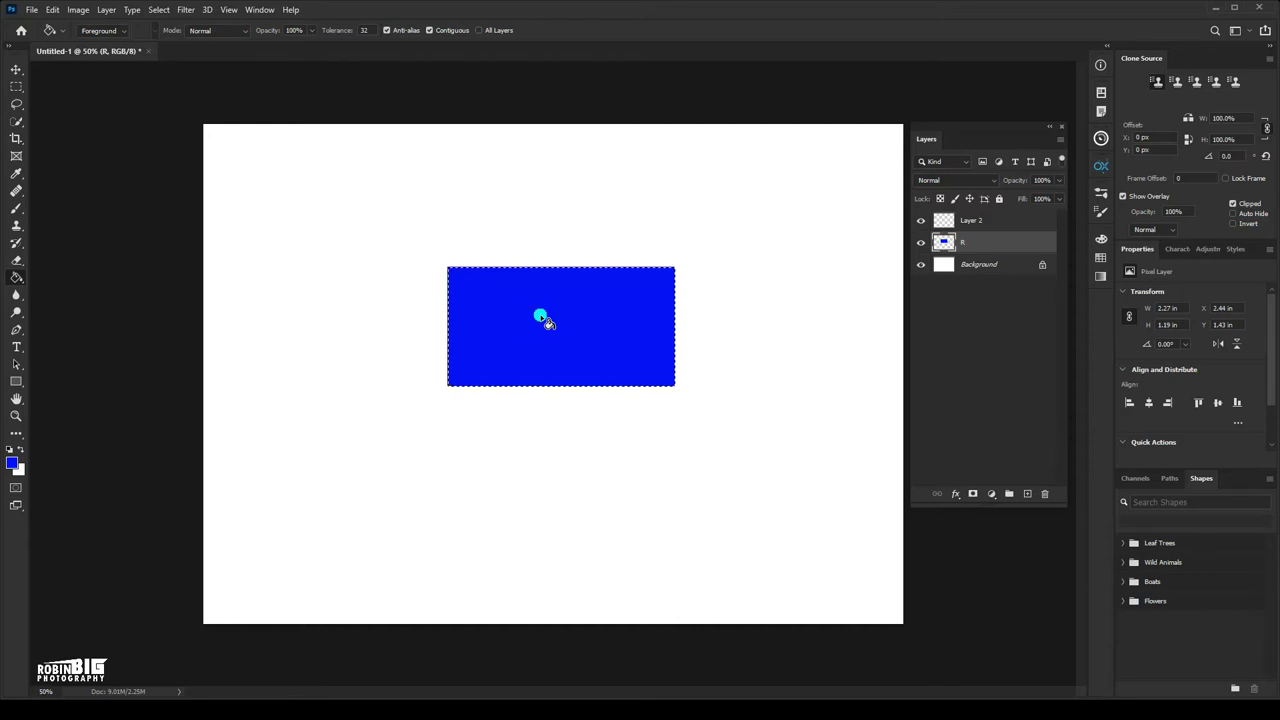
key(ctrl+d)
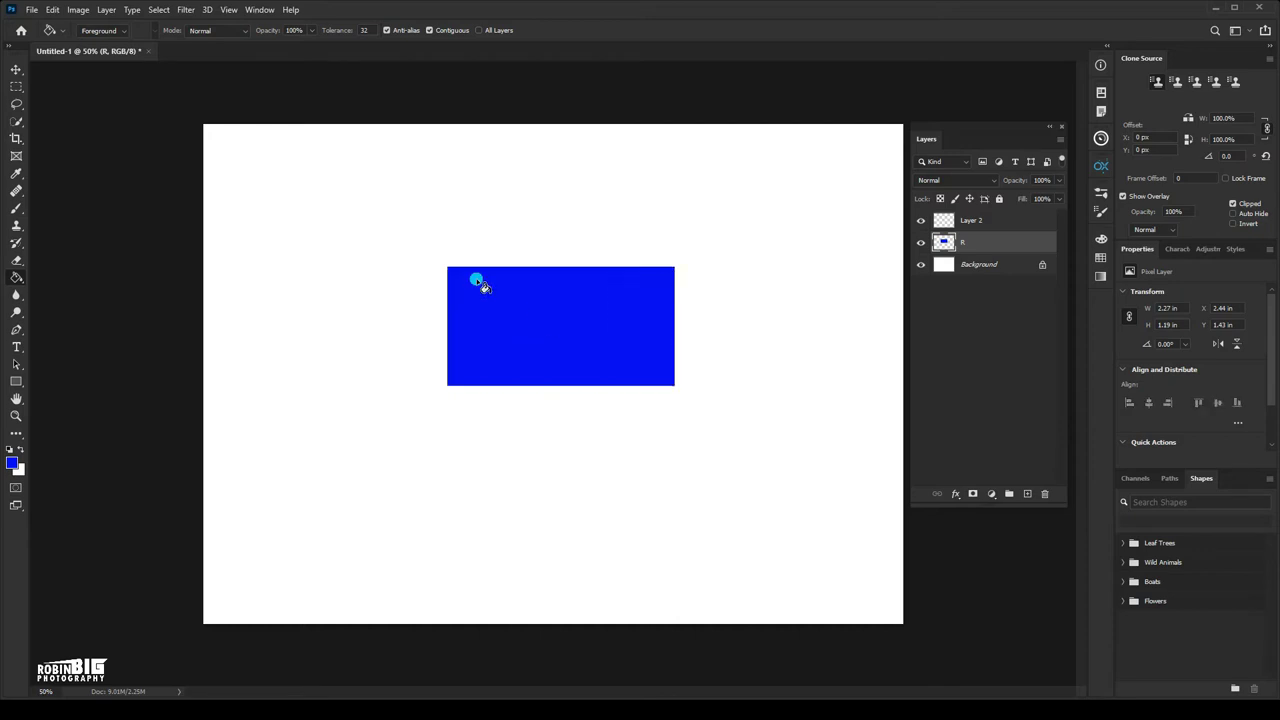
Move the blue rectangle to the upper left at X 0.35 in, and make Layer 2 active
click(13, 72)
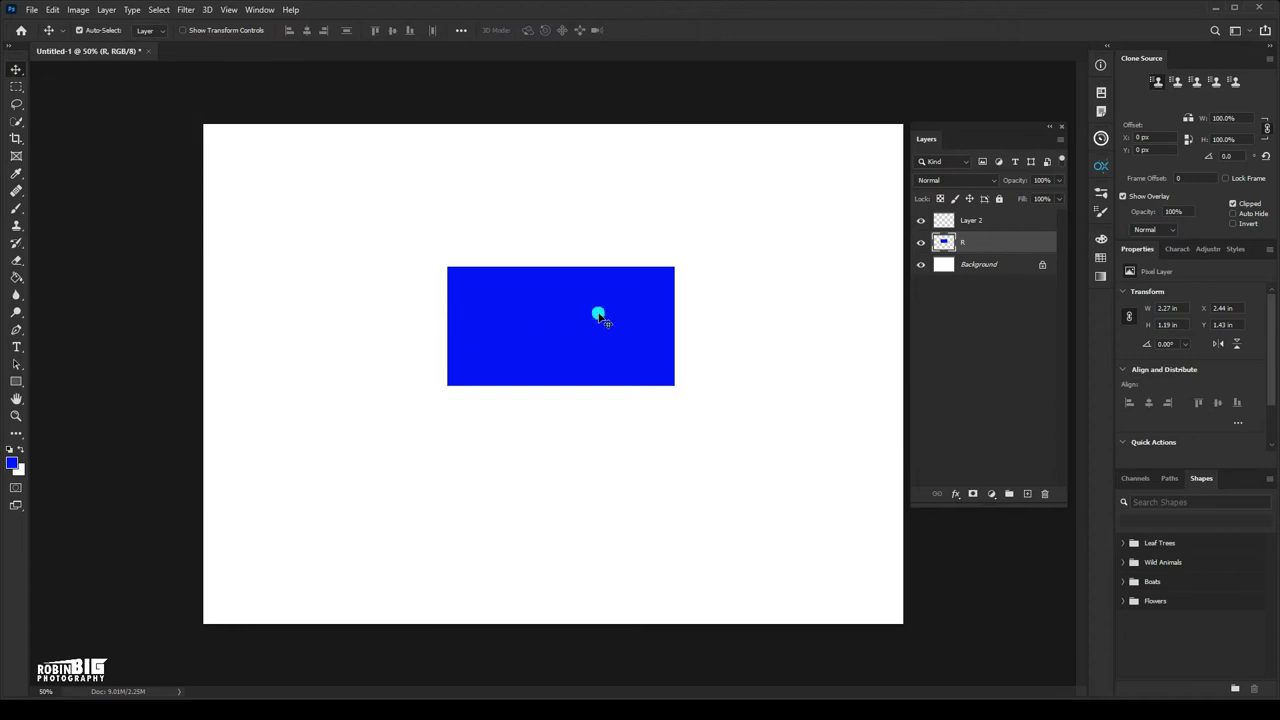
drag(519, 313, 365, 285)
drag(725, 424, 655, 367)
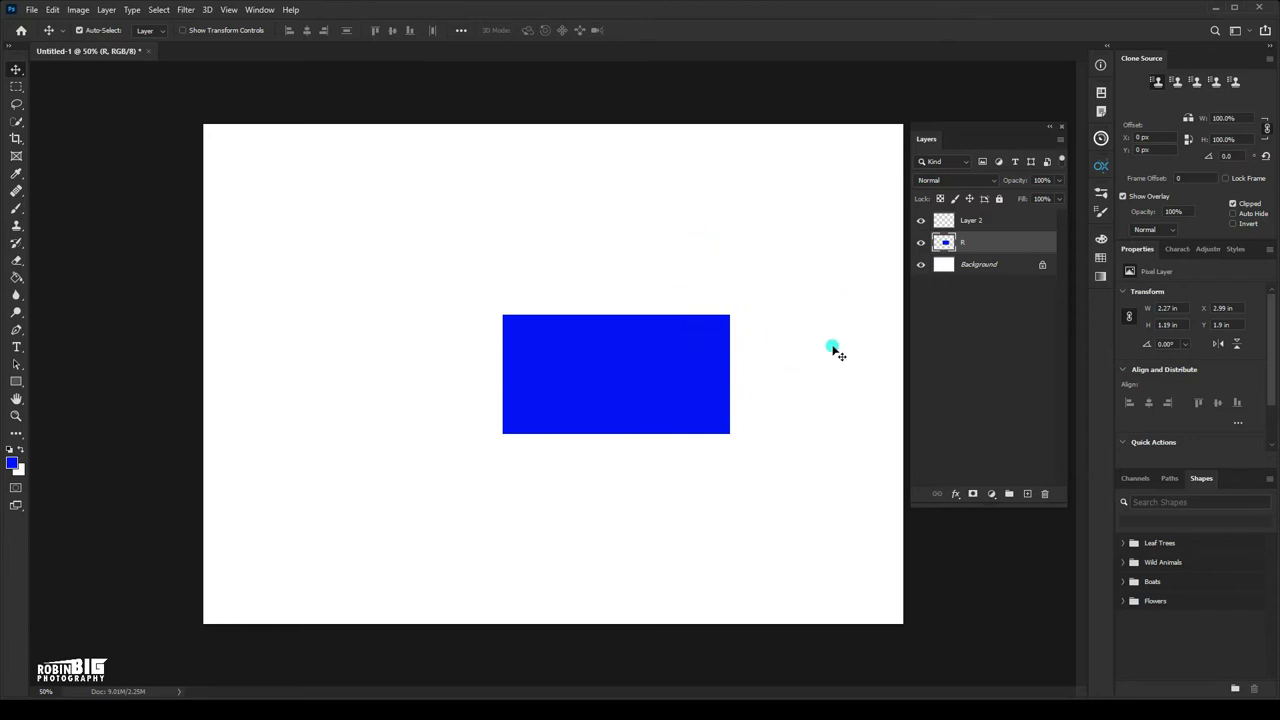
click(995, 272)
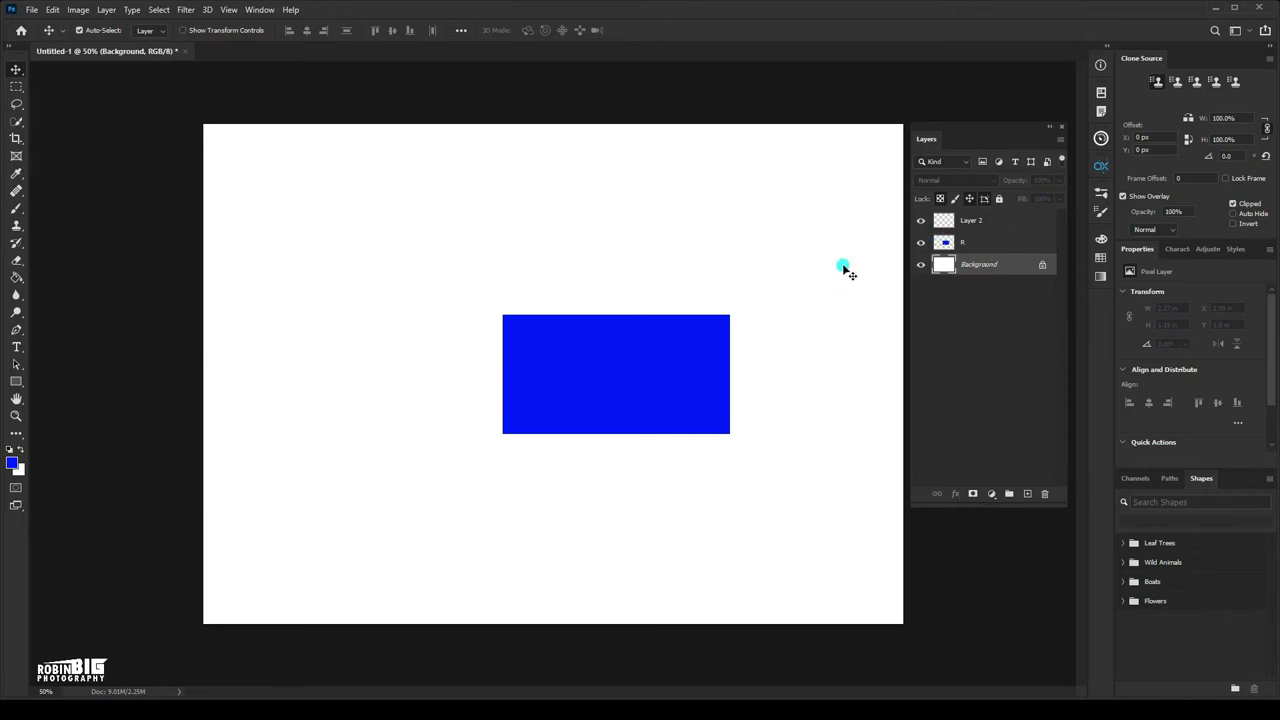
mouse_move(660, 388)
mouse_down()
mouse_move(405, 307)
mouse_move(393, 287)
mouse_up()
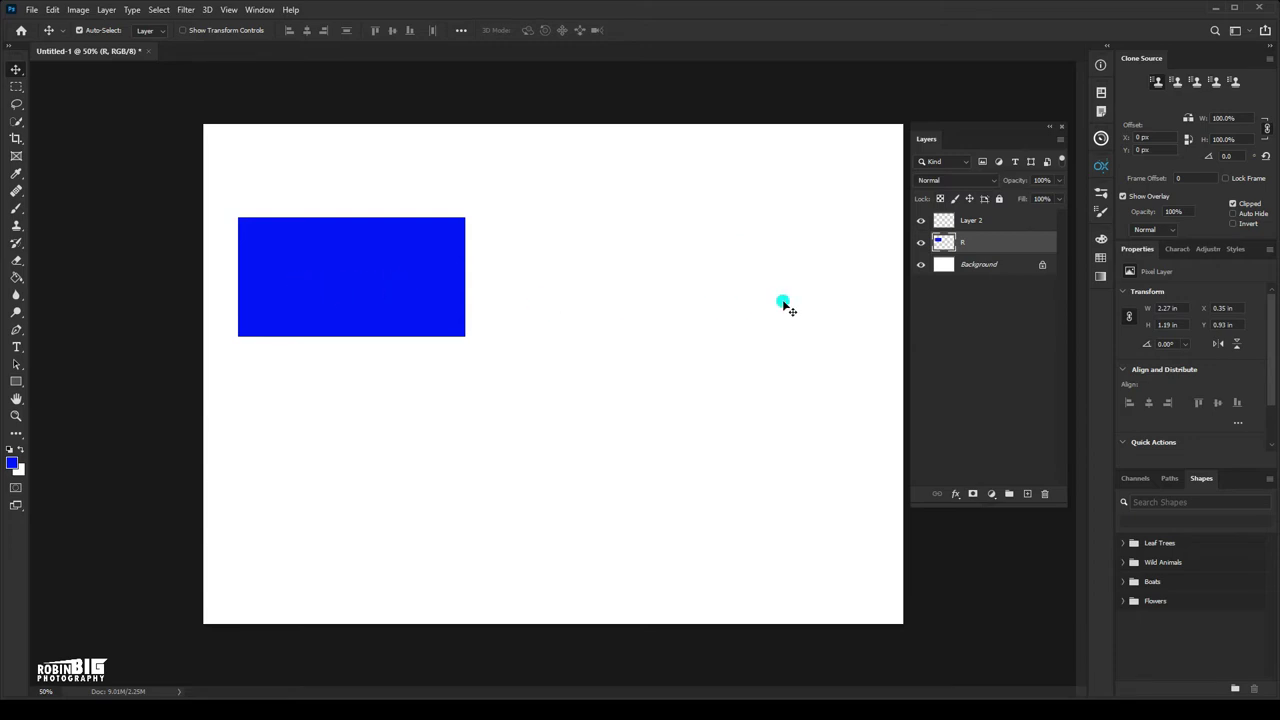
click(993, 226)
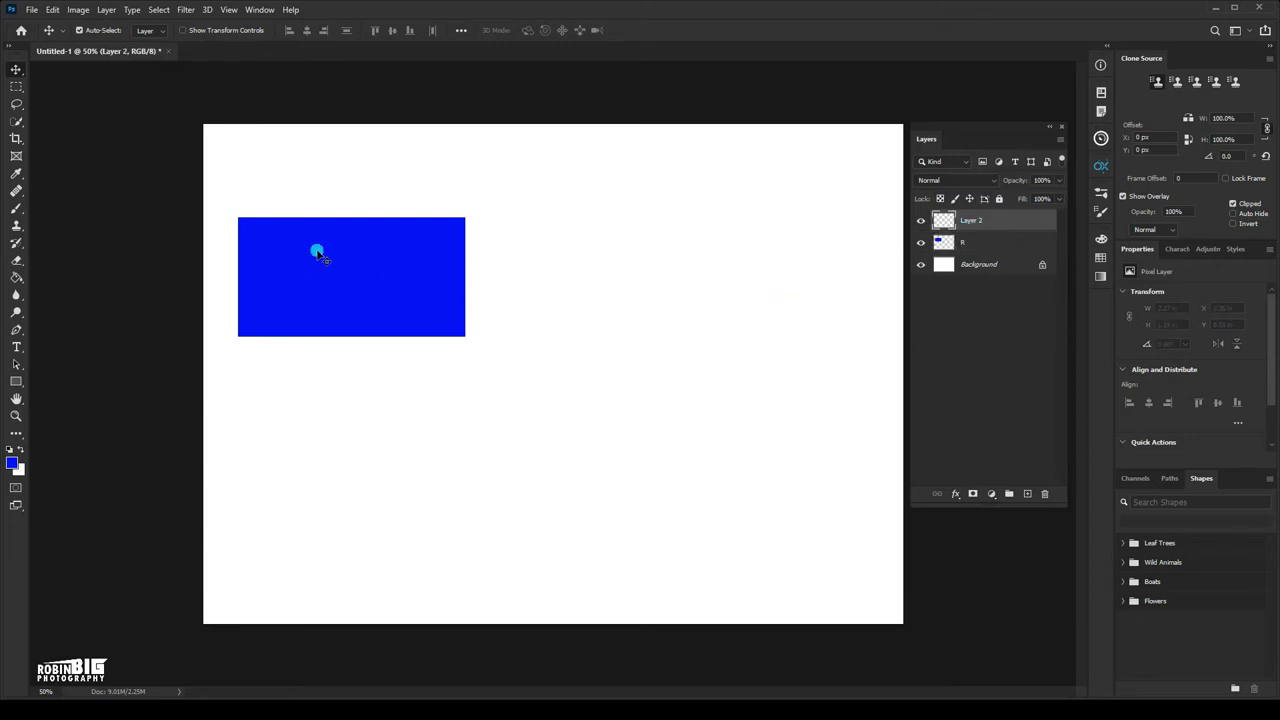
Draw a circular elliptical-marquee selection to the right of the blue rectangle
drag(15, 87, 78, 101)
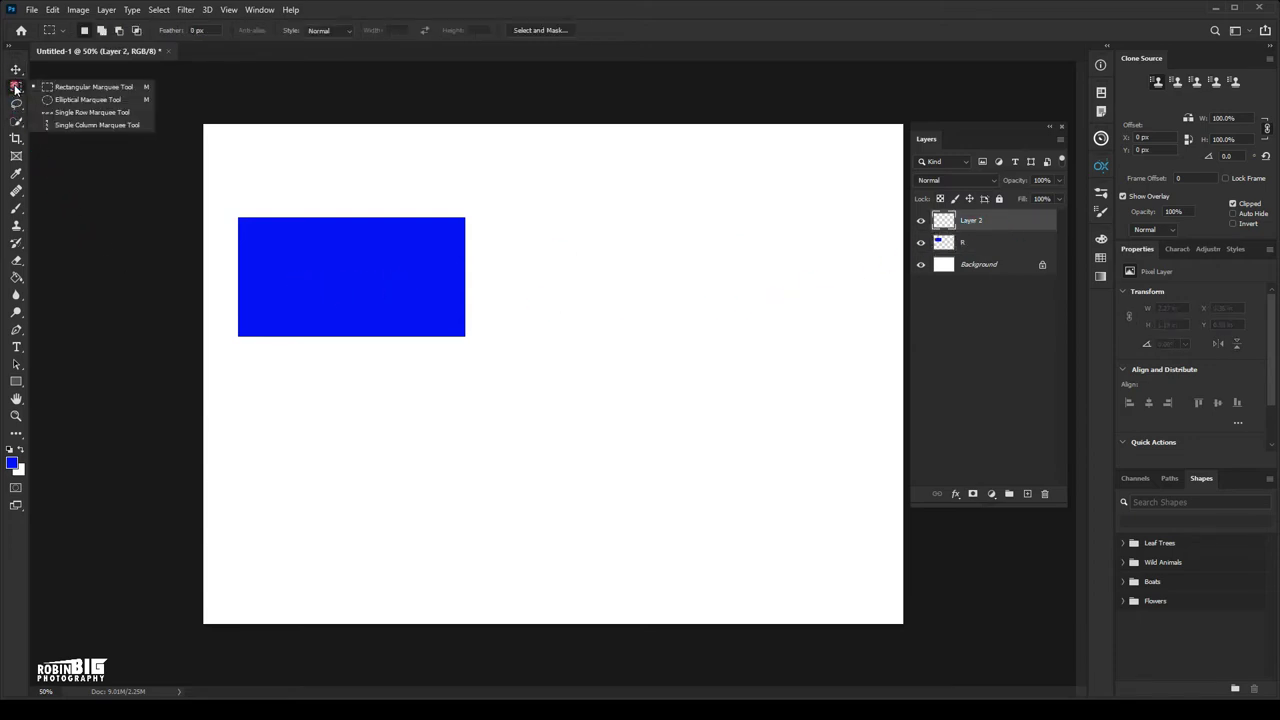
click(78, 101)
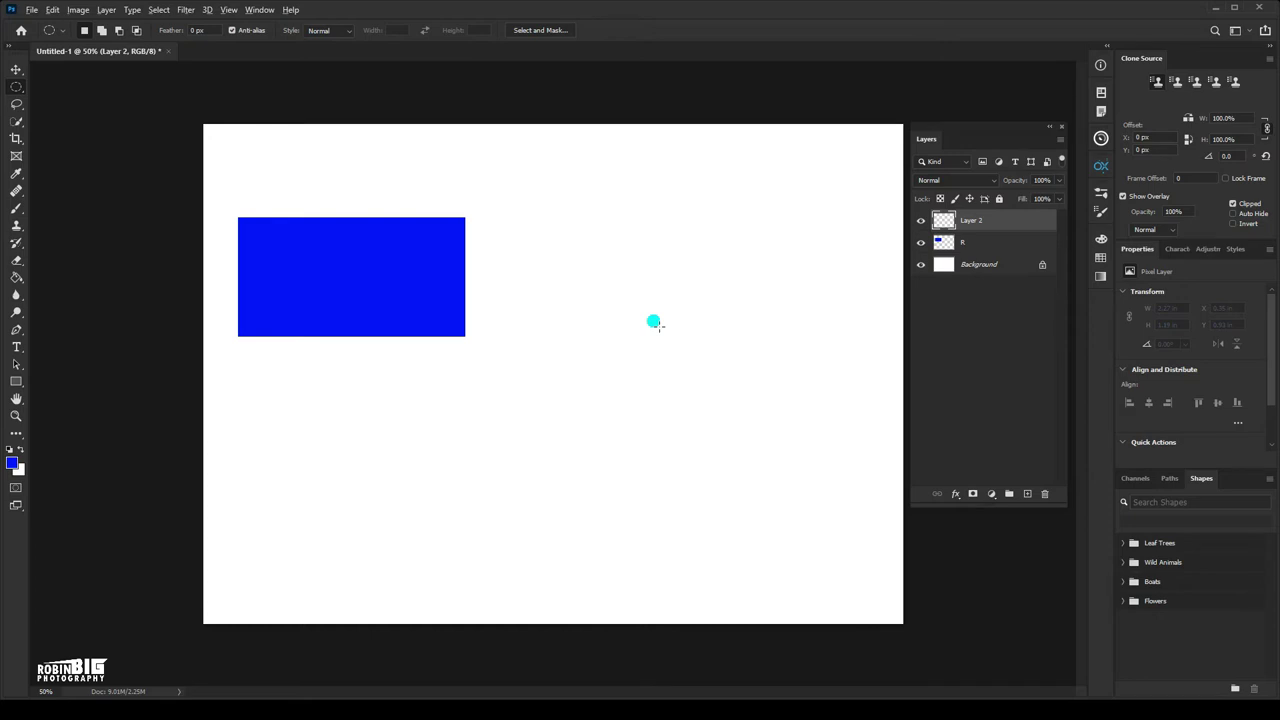
drag(655, 323, 766, 436)
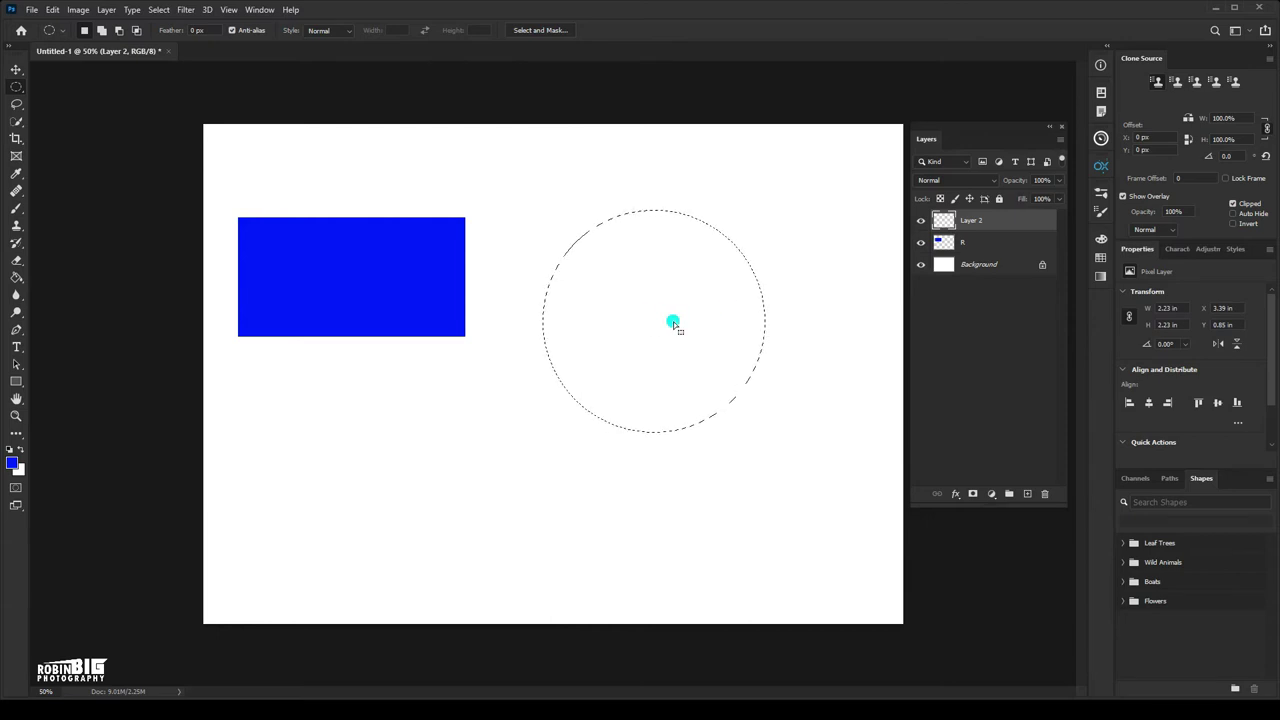
Set the foreground colour to yellow #fff000
click(12, 464)
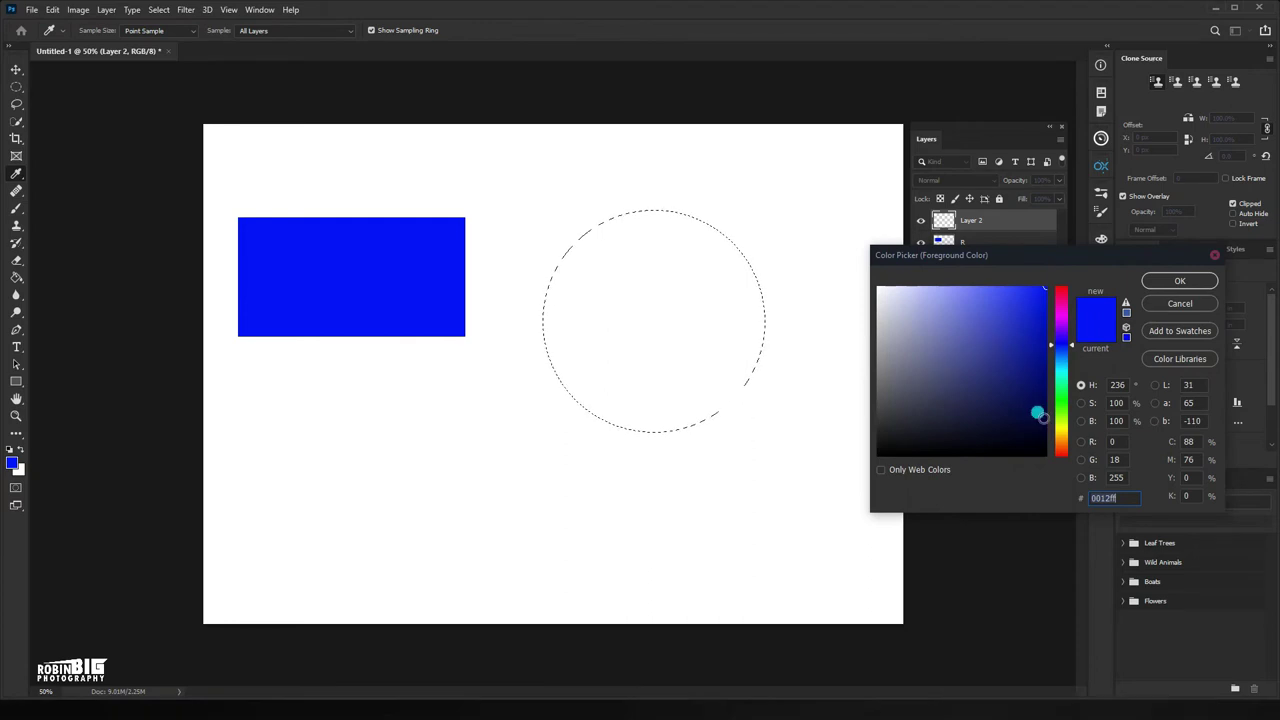
click(1058, 430)
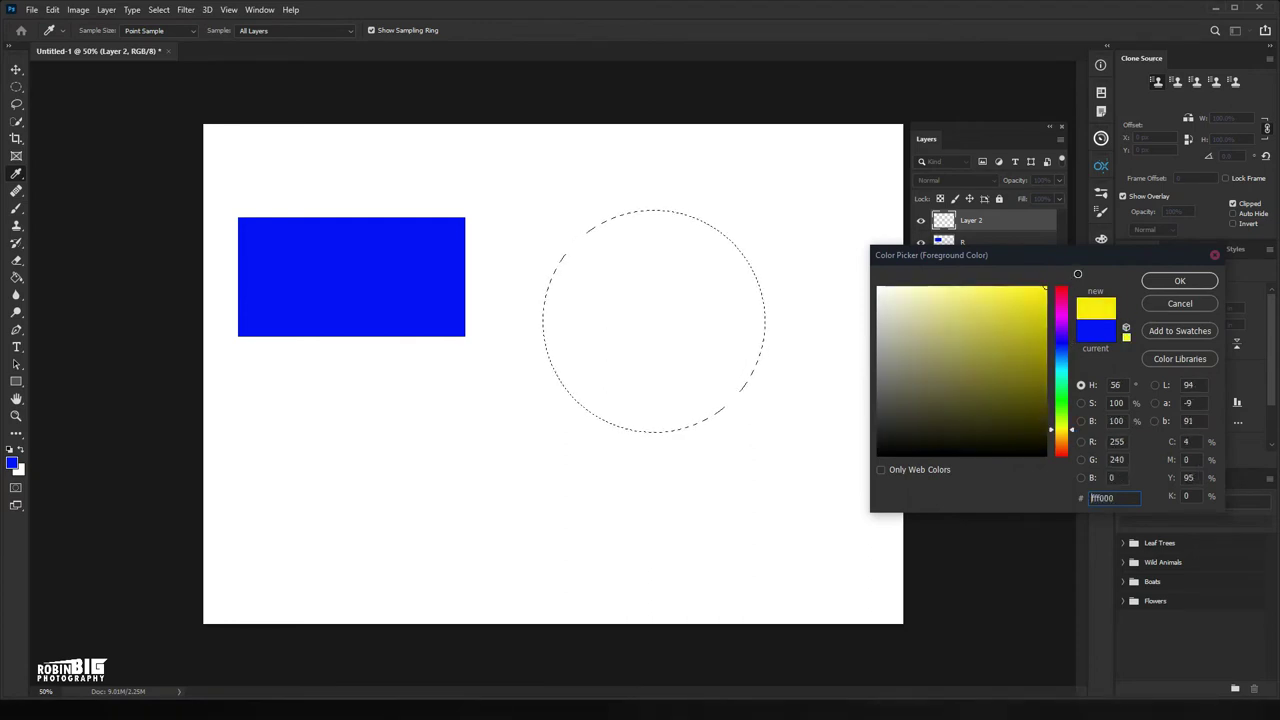
click(1180, 281)
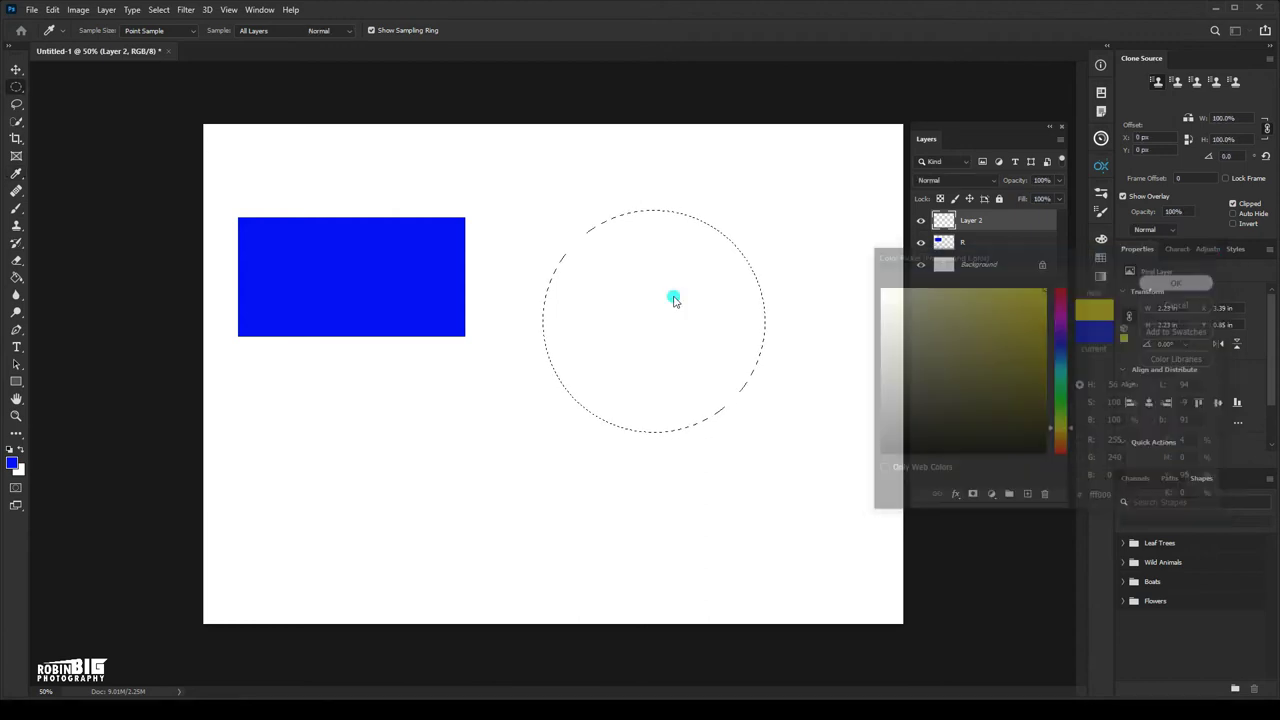
key(m)
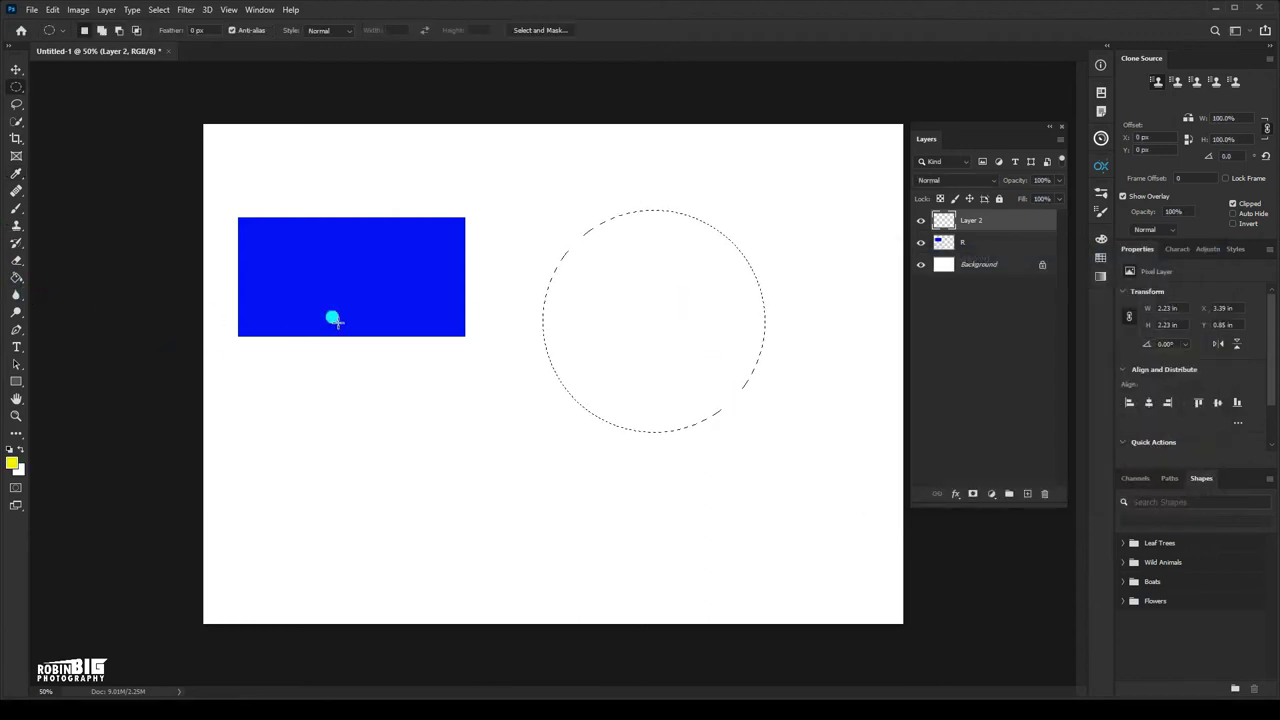
key(g)
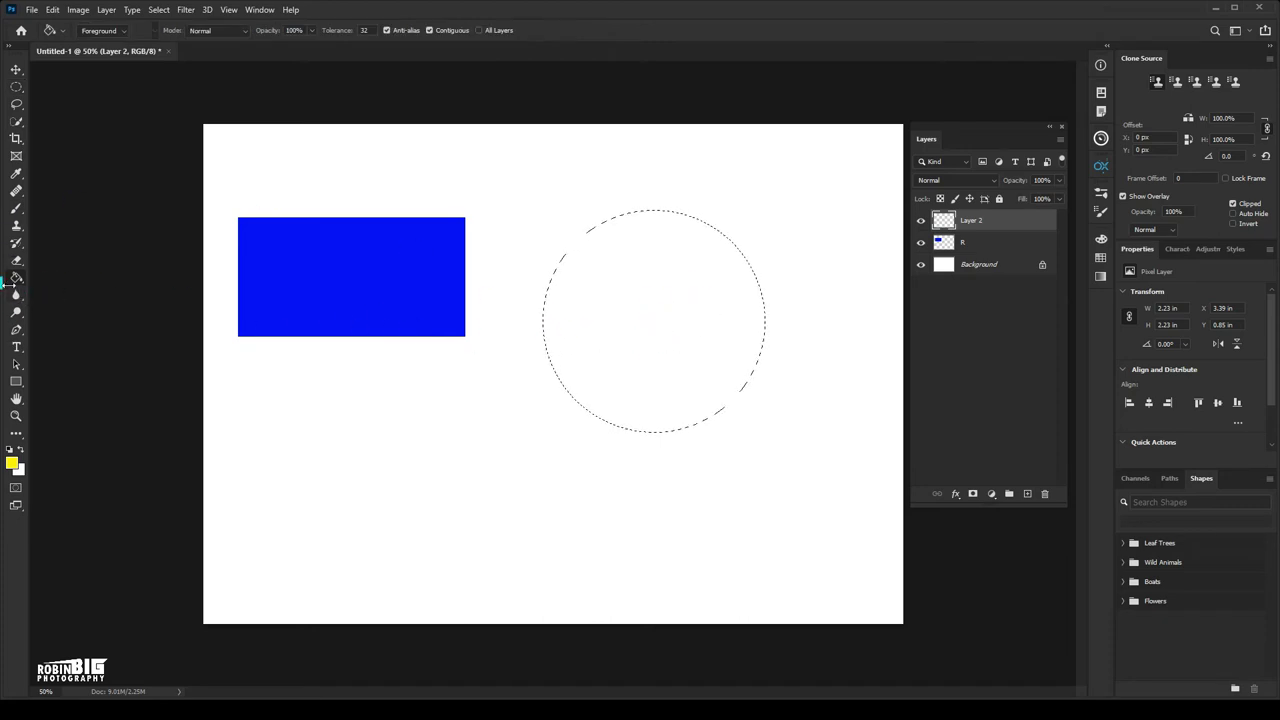
Fill the 2.23 in circle with yellow on Layer 2 and drag it onto the rectangle's lower-right corner
click(648, 314)
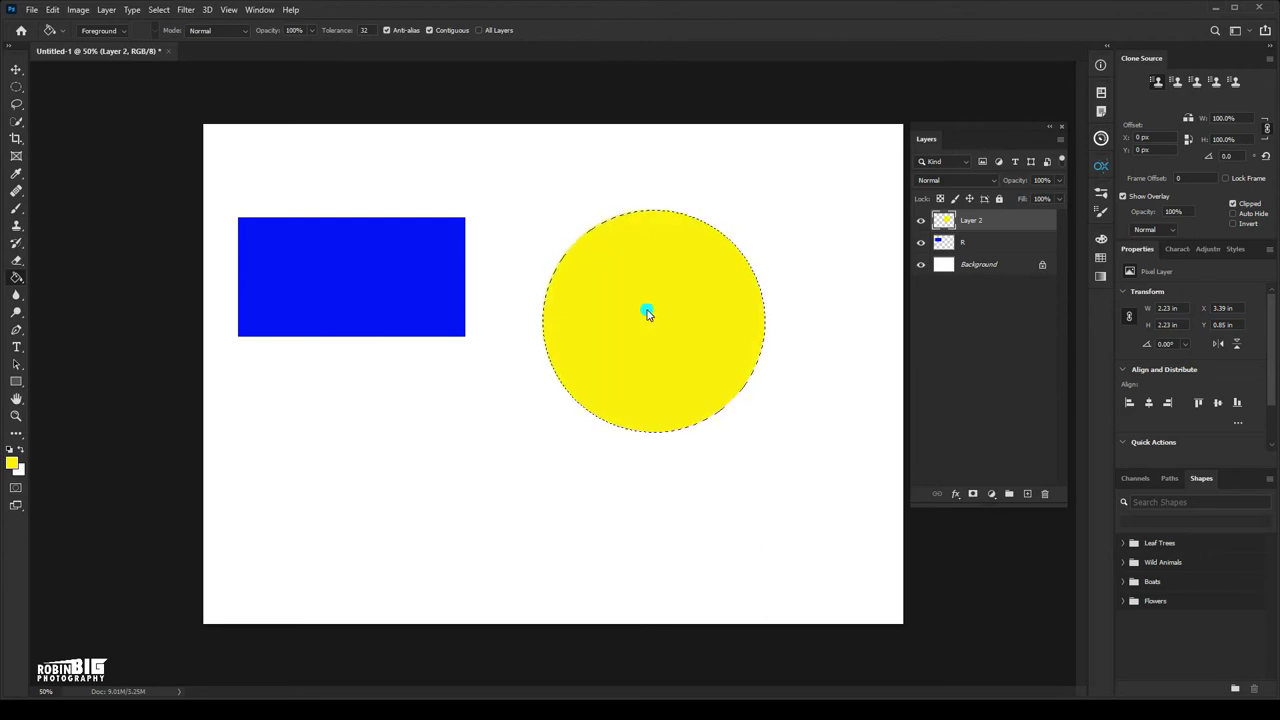
key(ctrl+d)
click(16, 69)
mouse_move(689, 327)
mouse_down()
mouse_move(647, 413)
mouse_move(588, 393)
mouse_up()
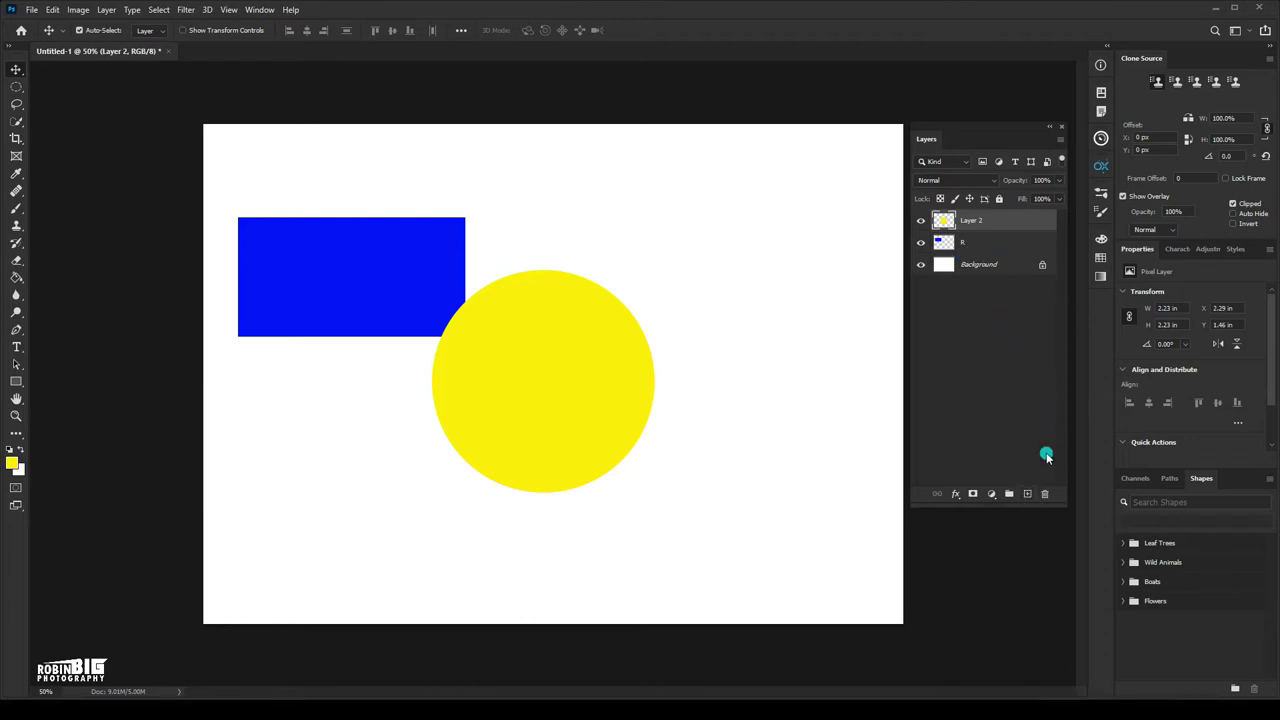
Add Layer 3 and select a square over the yellow circle's lower right
click(1027, 496)
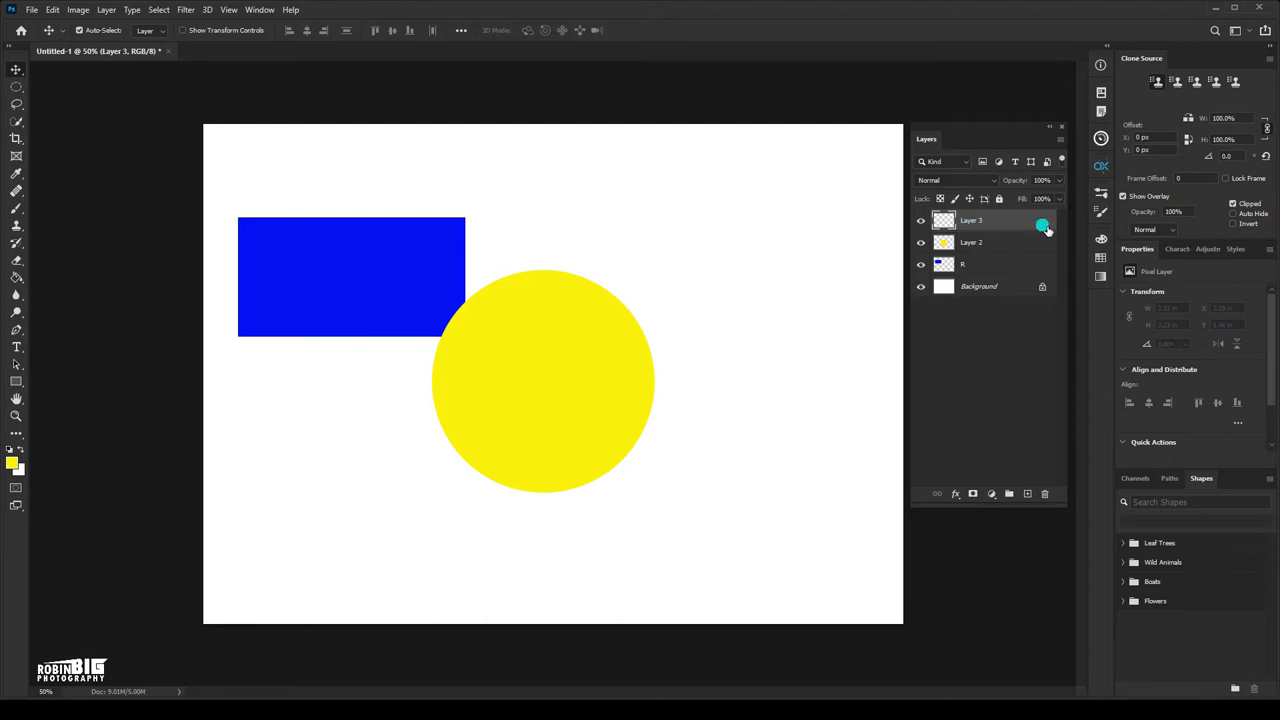
click(14, 96)
drag(14, 93, 81, 86)
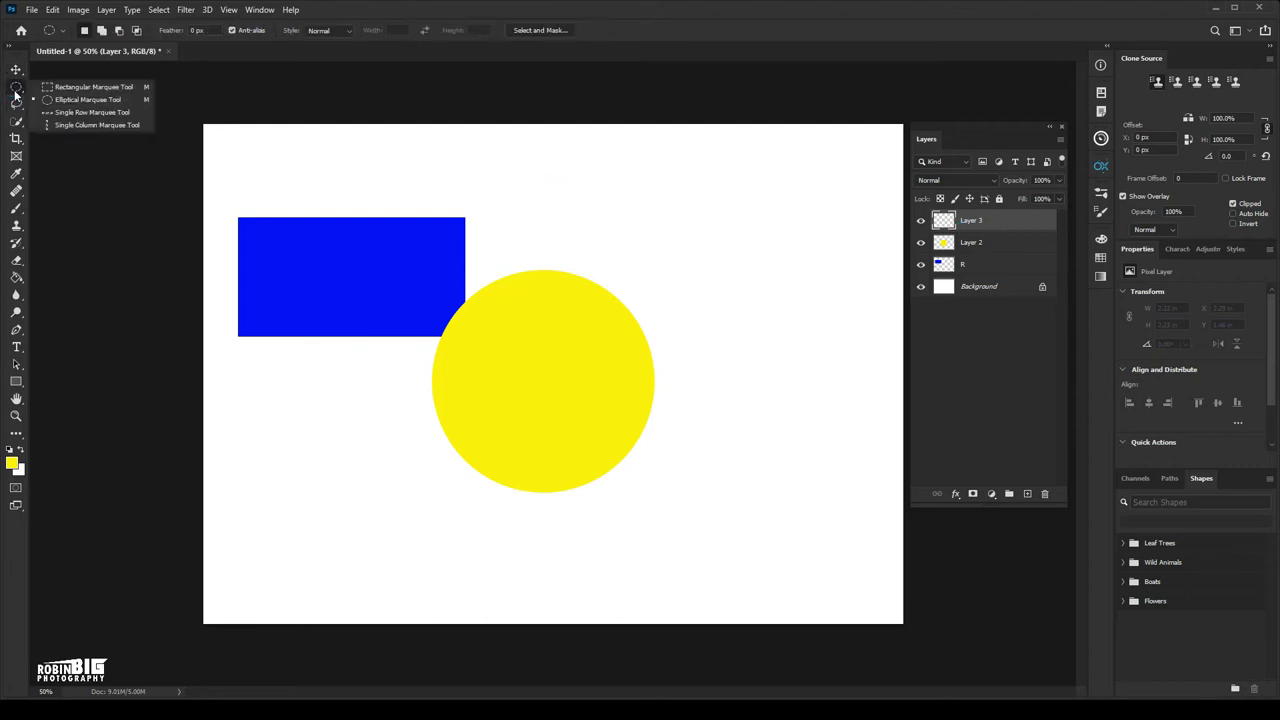
click(100, 86)
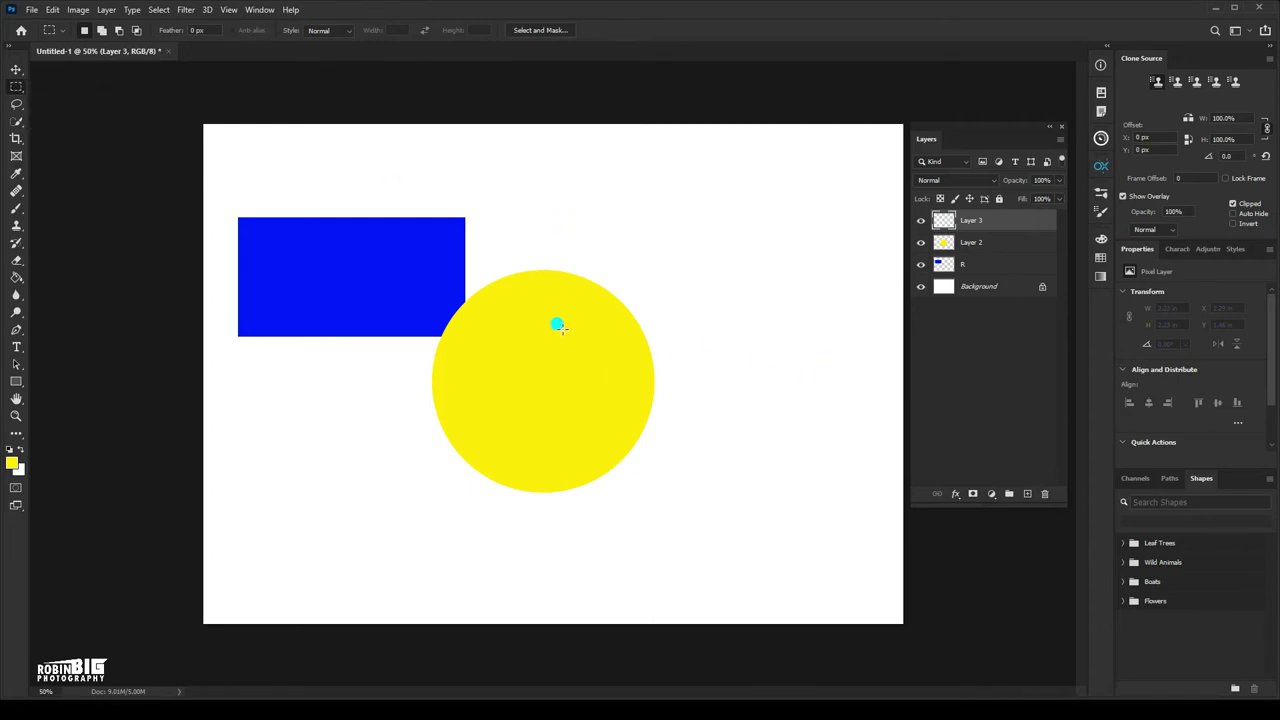
drag(562, 329, 778, 506)
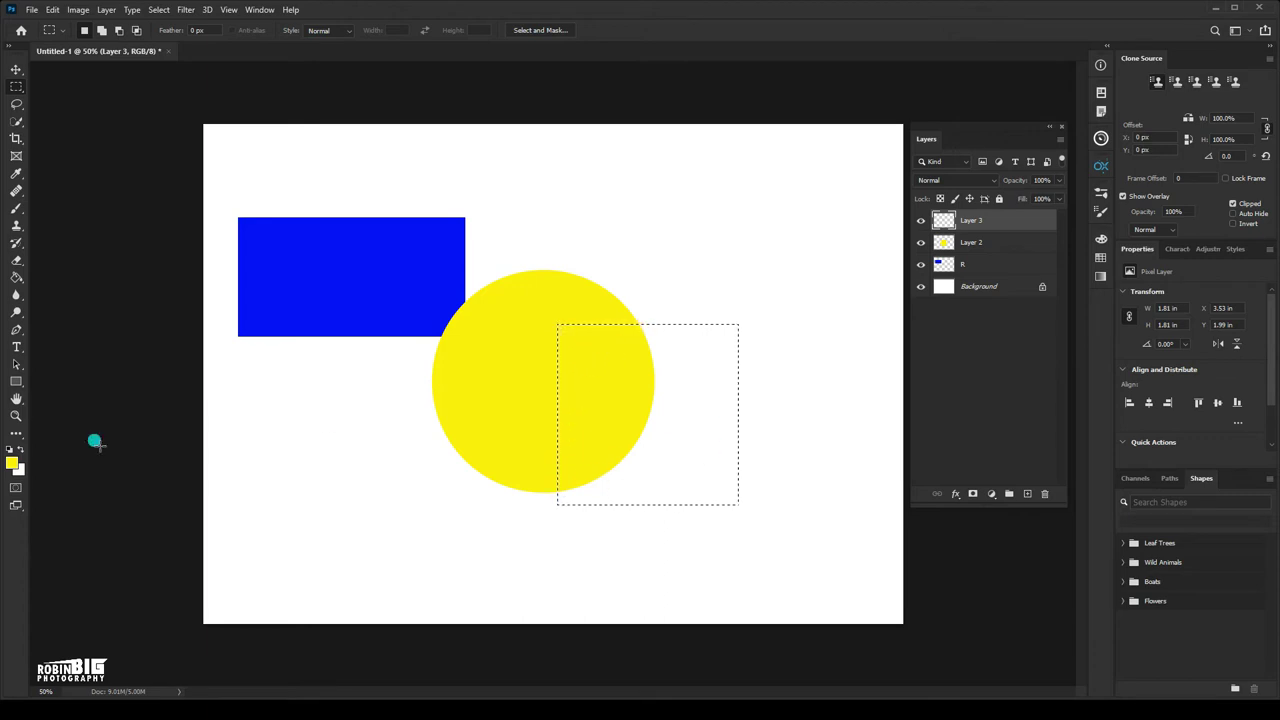
Set the foreground to red, fill the square, and clear the selection
click(11, 462)
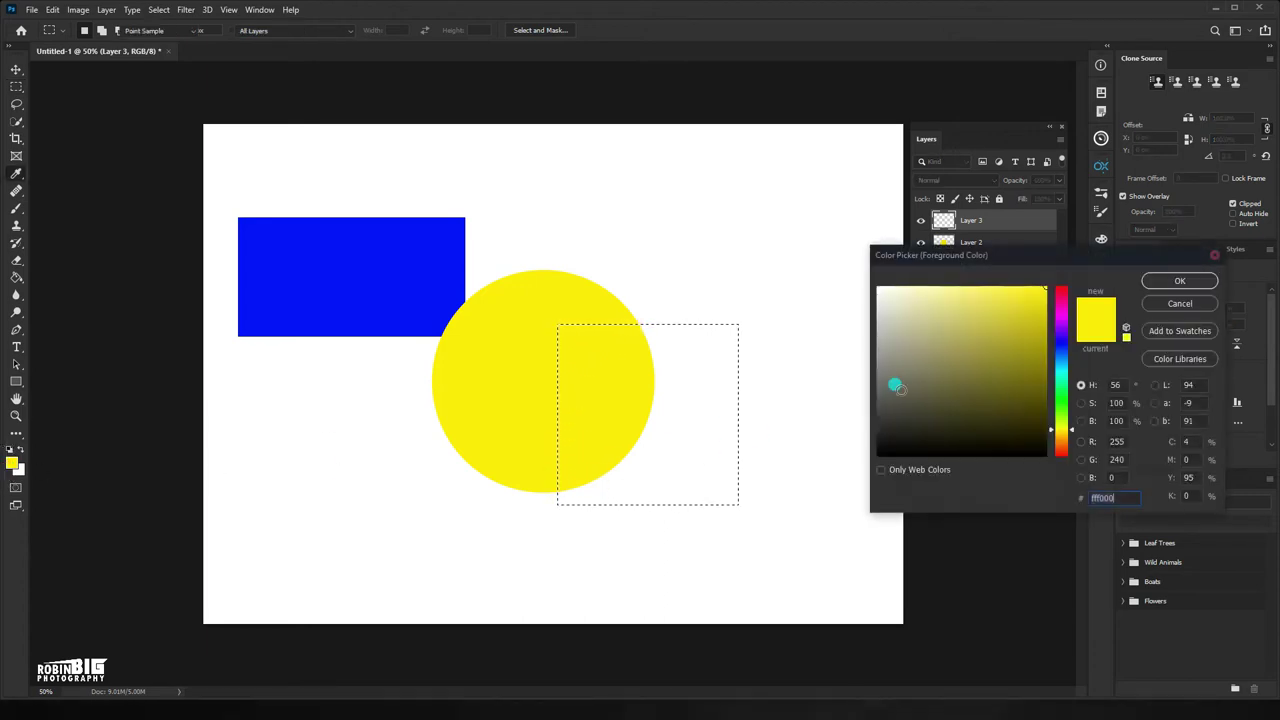
drag(1062, 390, 1062, 290)
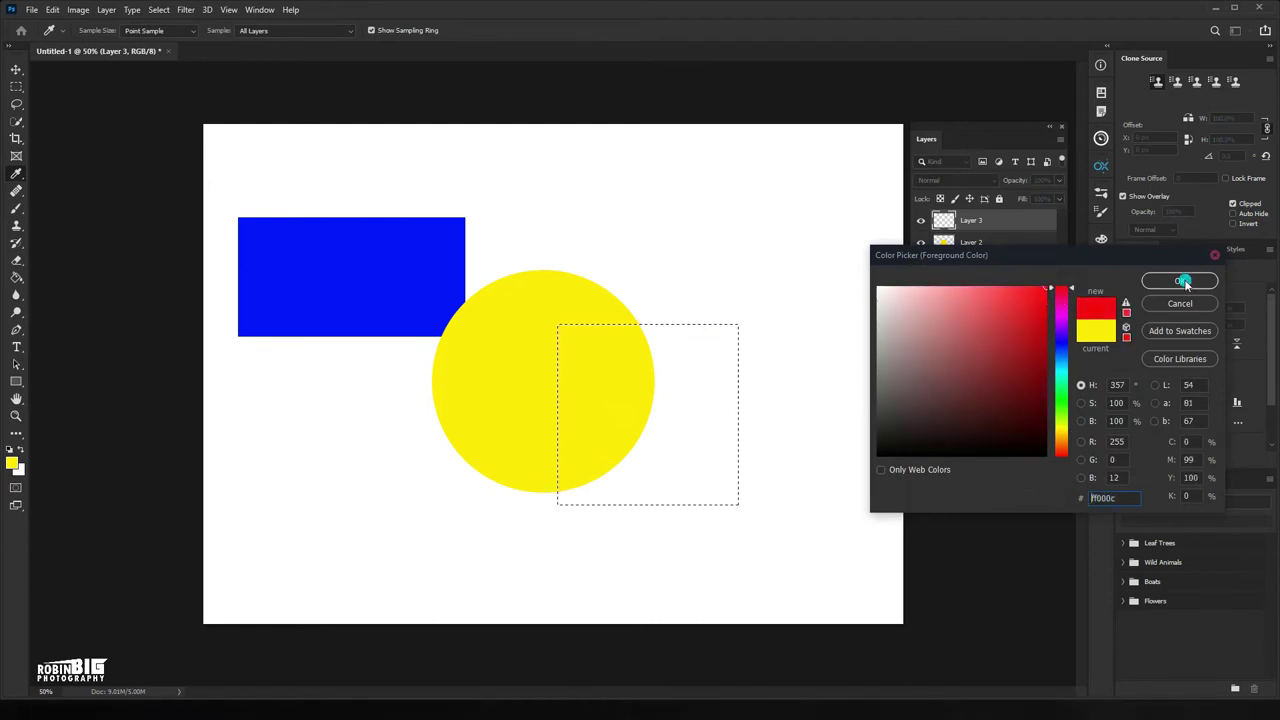
key(Return)
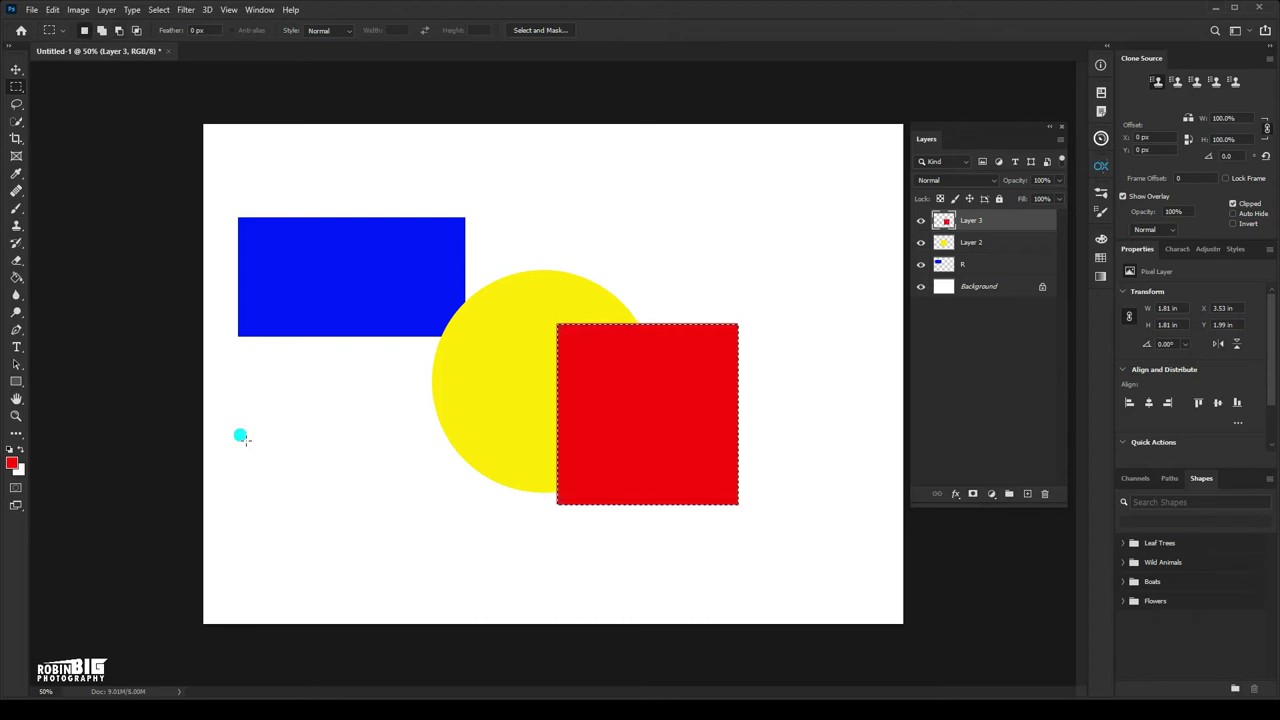
click(241, 436)
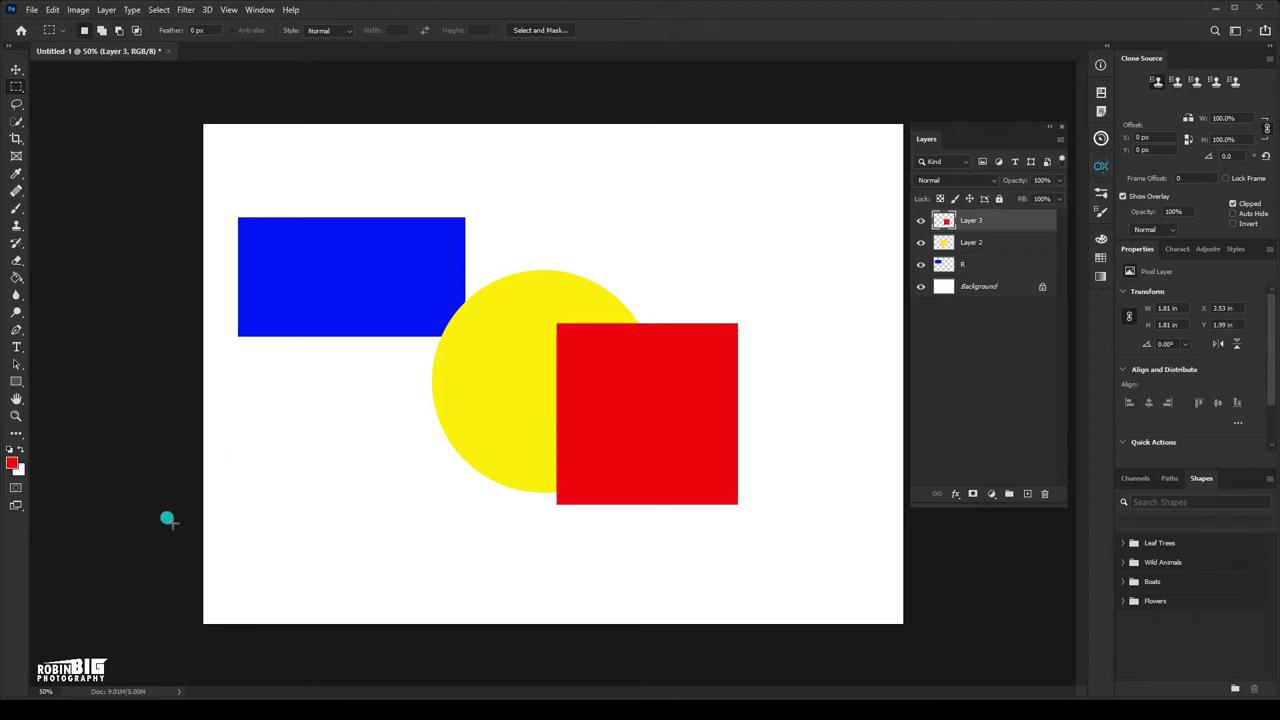
Move the blue rectangle above the yellow circle and shift the red square to X 2.67 in
key(v)
mouse_move(670, 457)
mouse_down()
mouse_move(690, 489)
mouse_move(630, 511)
mouse_up()
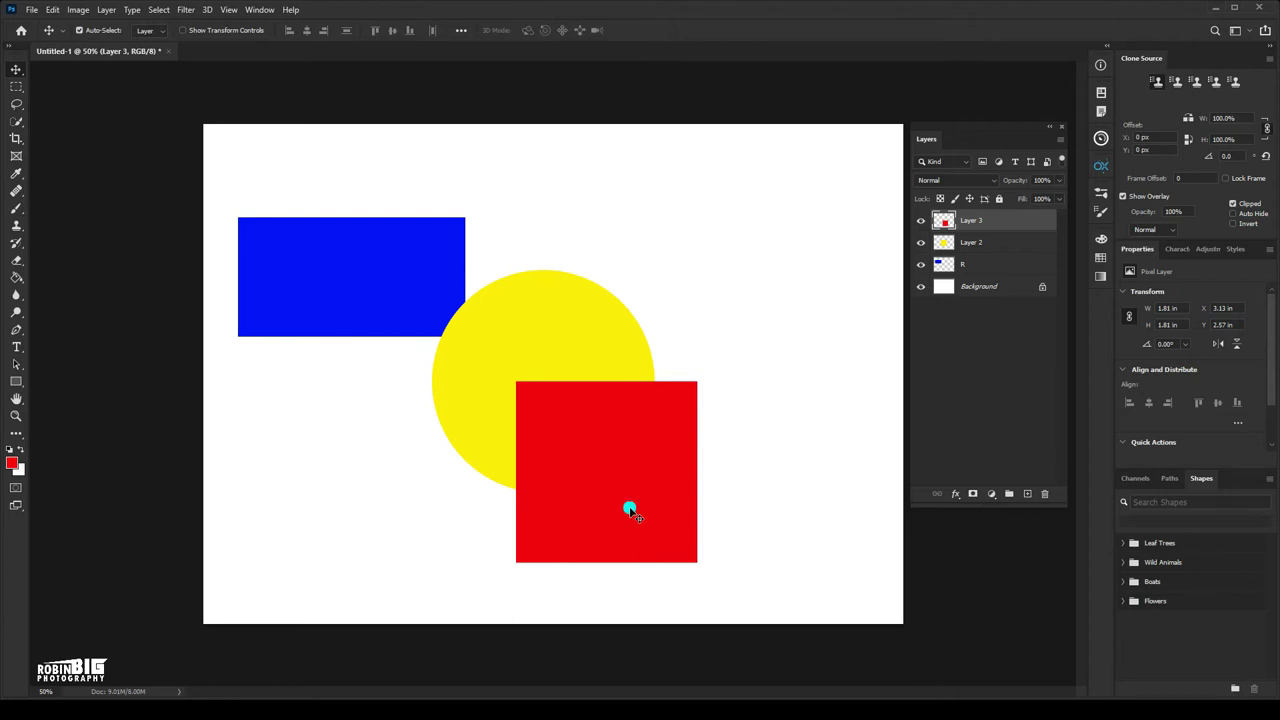
drag(615, 494, 685, 402)
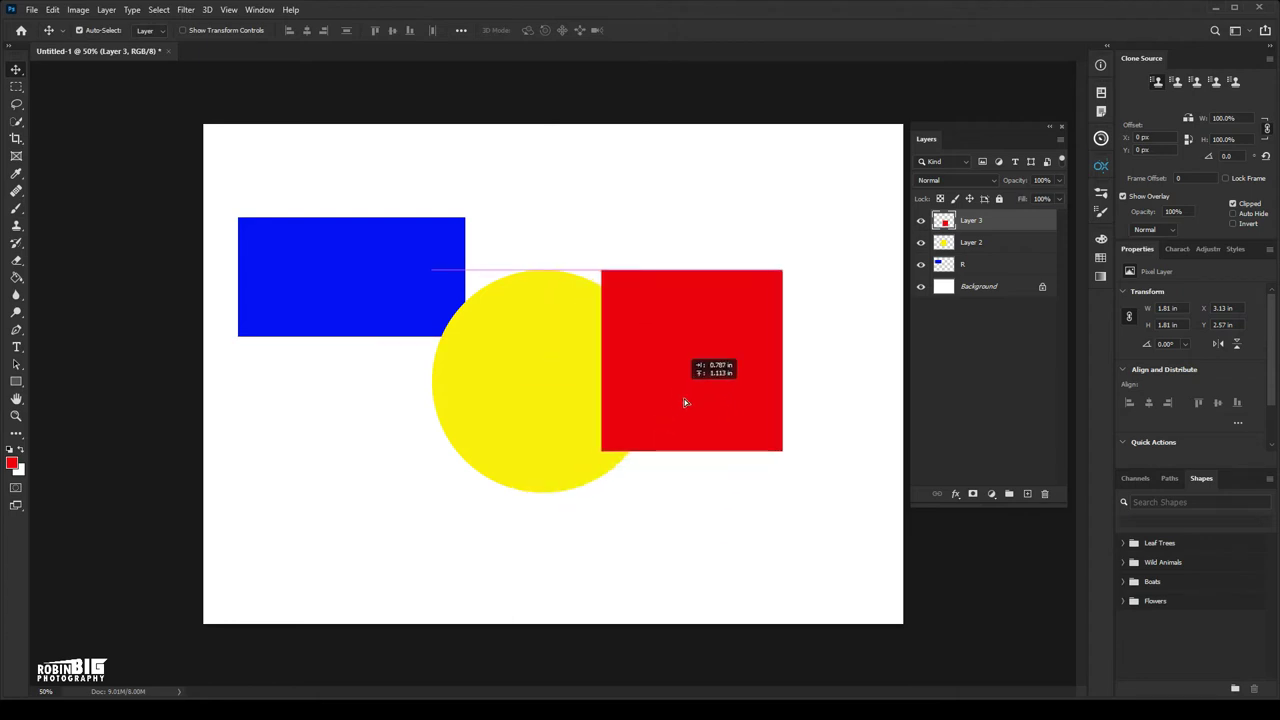
mouse_move(685, 402)
mouse_down()
mouse_move(557, 474)
mouse_move(686, 441)
mouse_move(648, 466)
mouse_up()
click(648, 466)
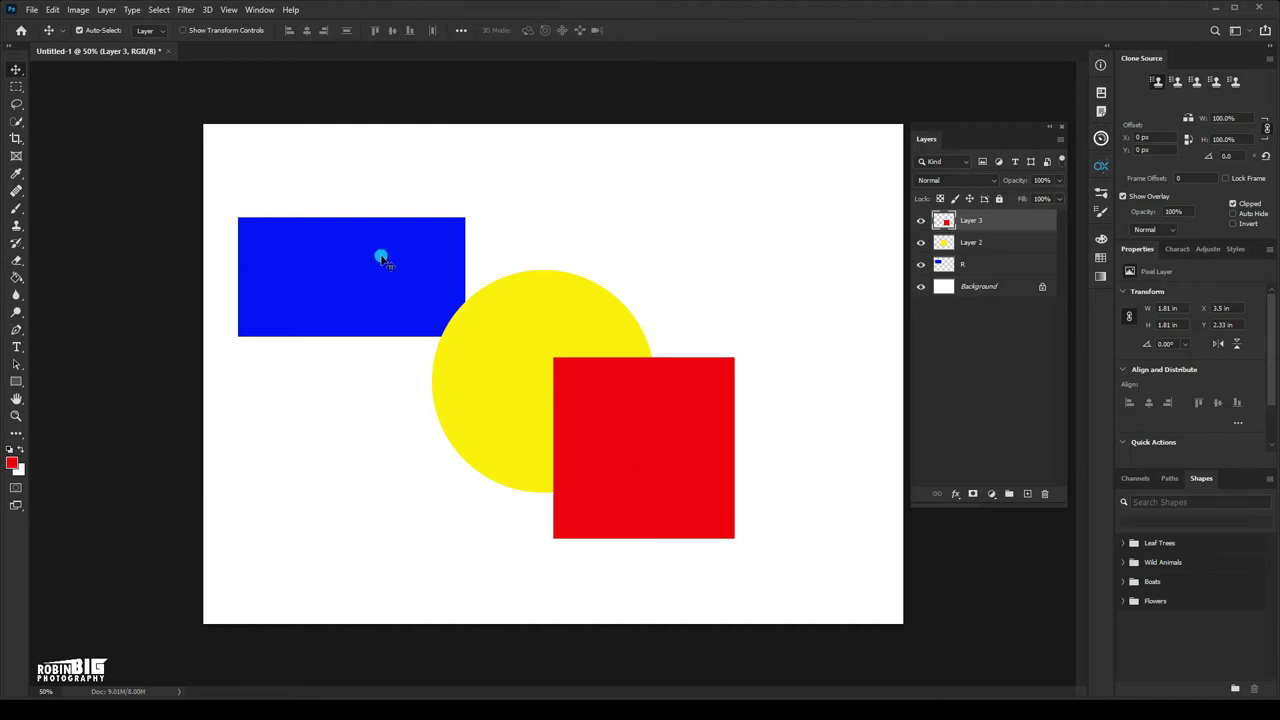
mouse_move(380, 260)
mouse_down()
mouse_move(530, 293)
mouse_move(660, 278)
mouse_up()
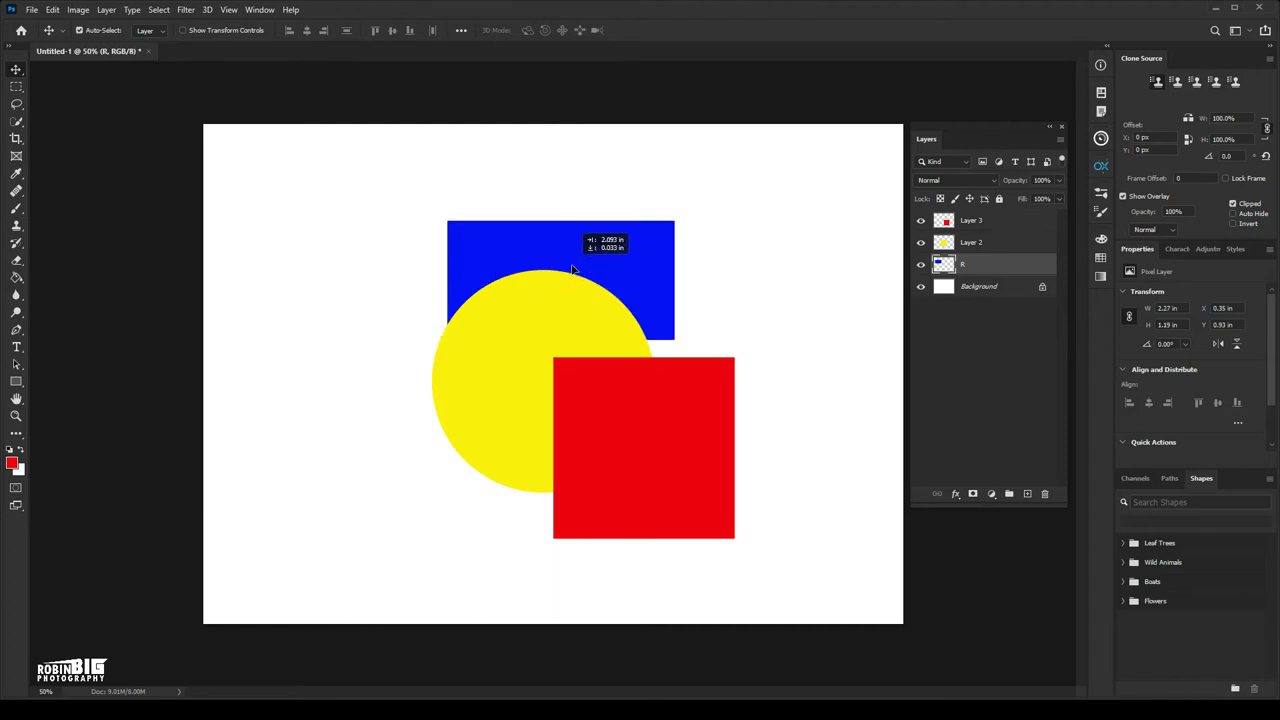
mouse_move(634, 471)
mouse_down()
mouse_move(587, 443)
mouse_move(548, 467)
mouse_up()
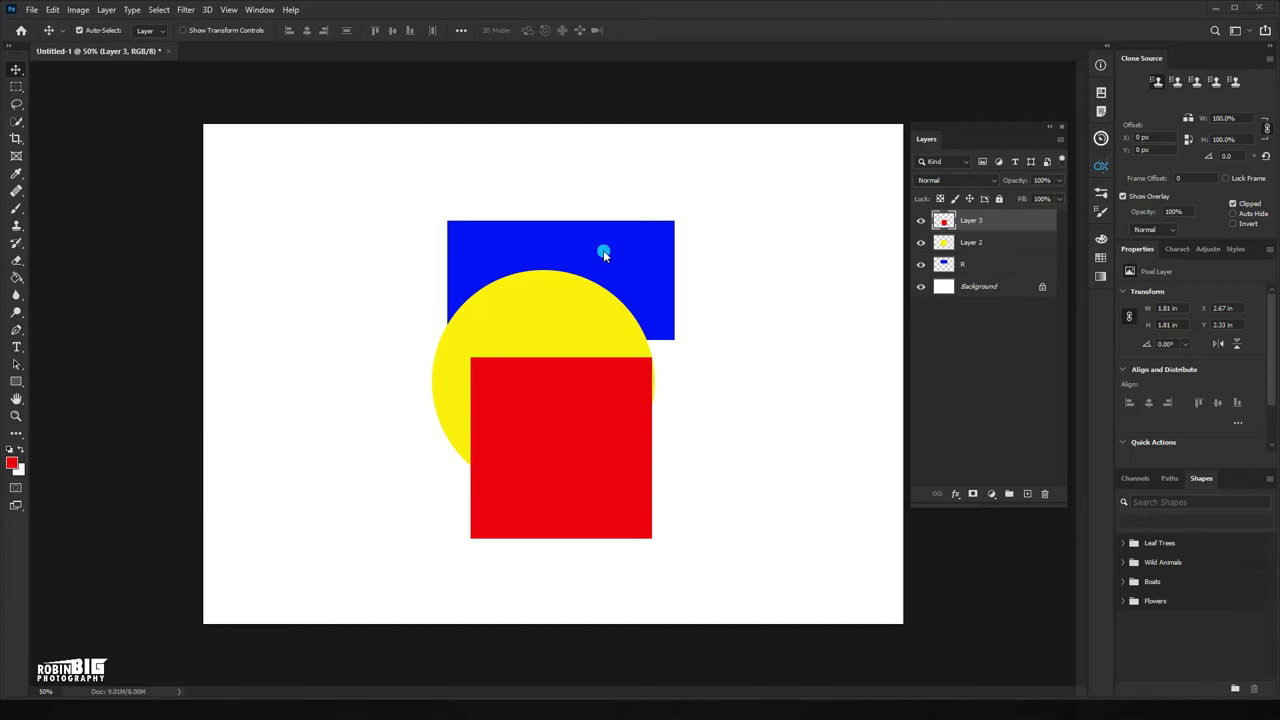
click(539, 308)
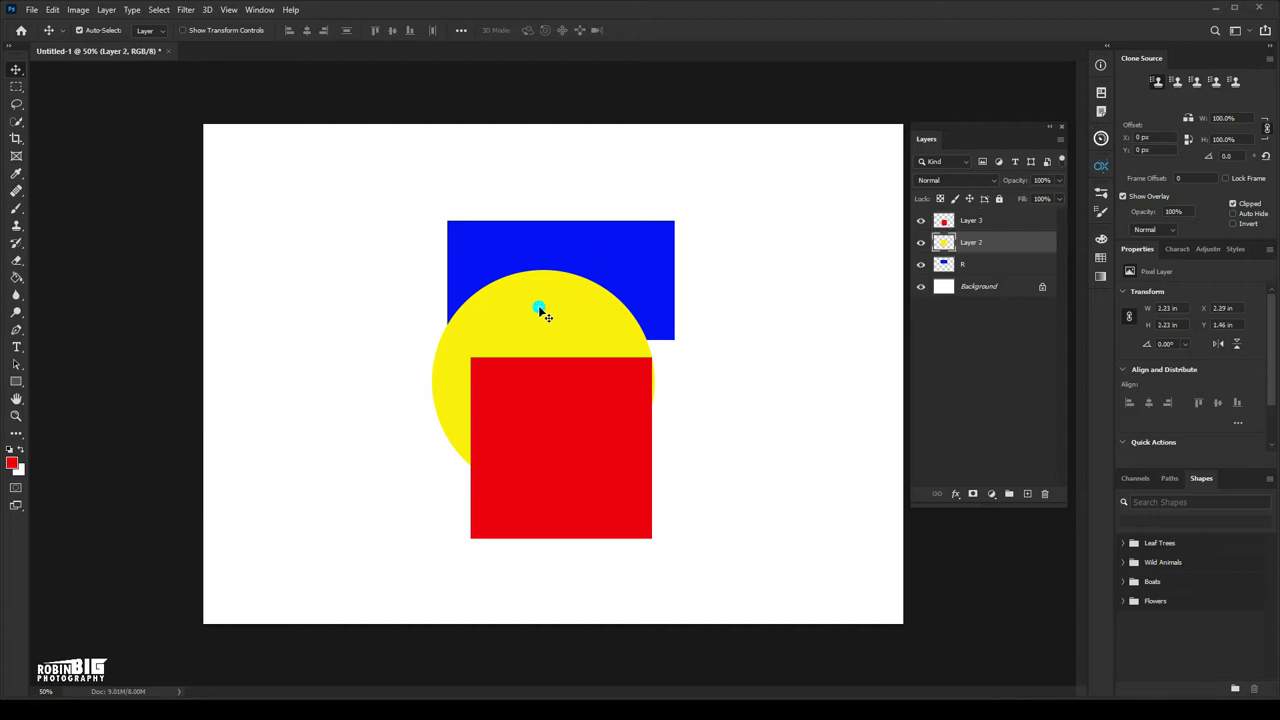
click(598, 428)
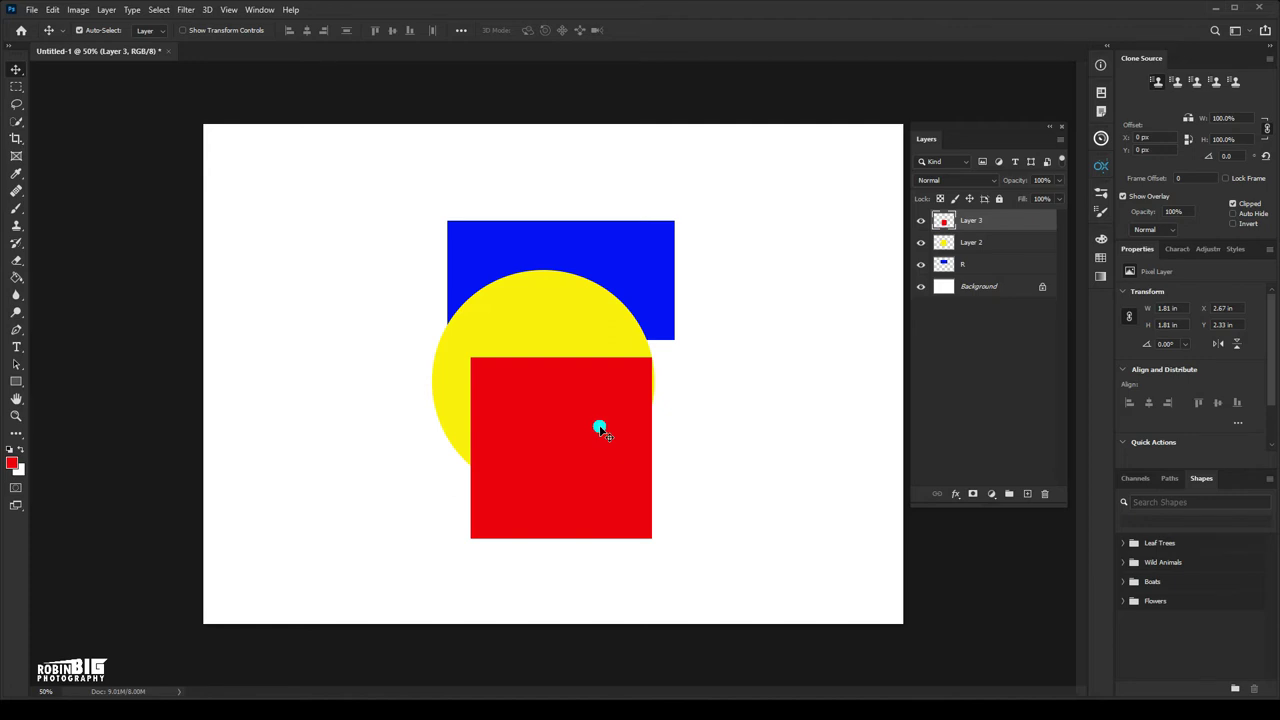
click(588, 340)
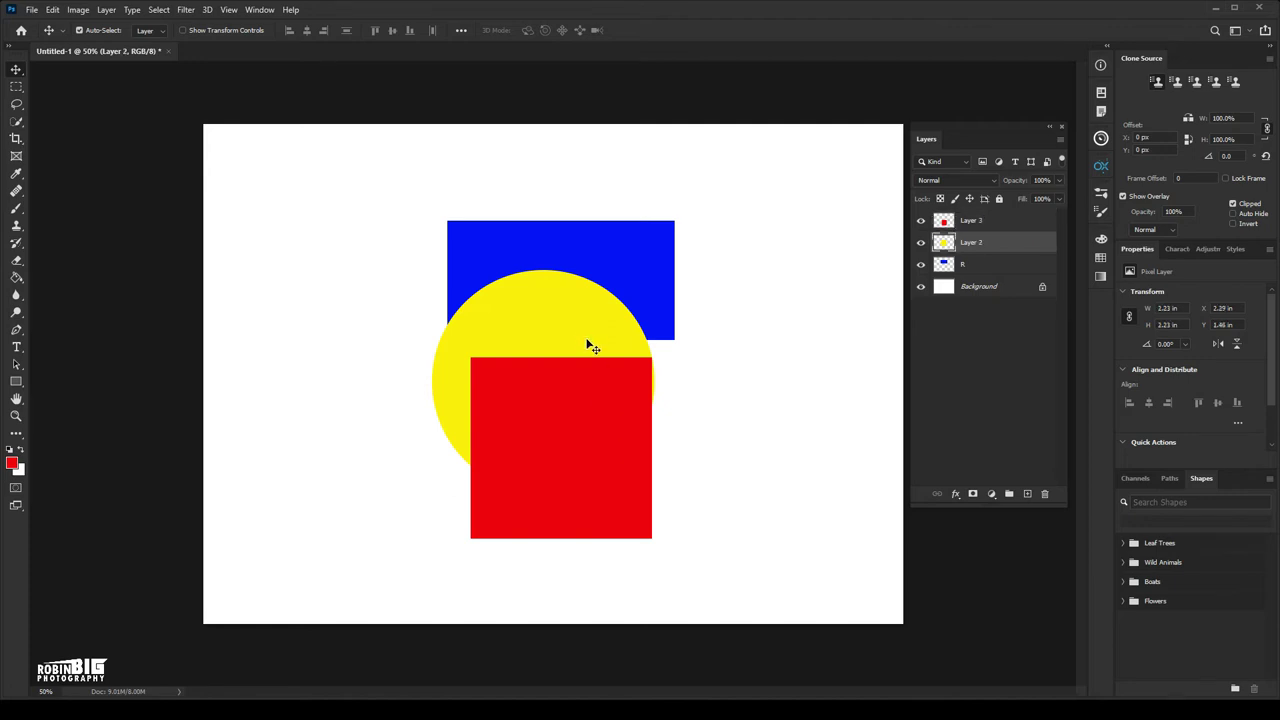
click(622, 258)
click(522, 309)
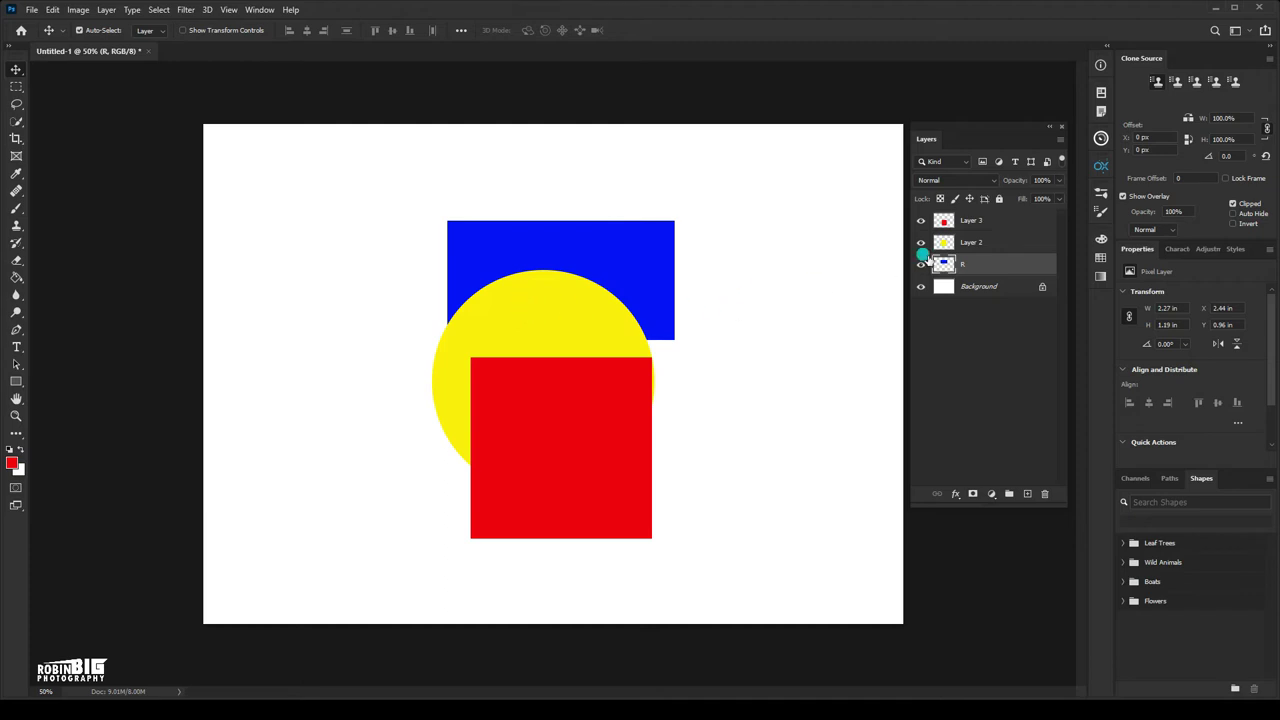
click(1008, 248)
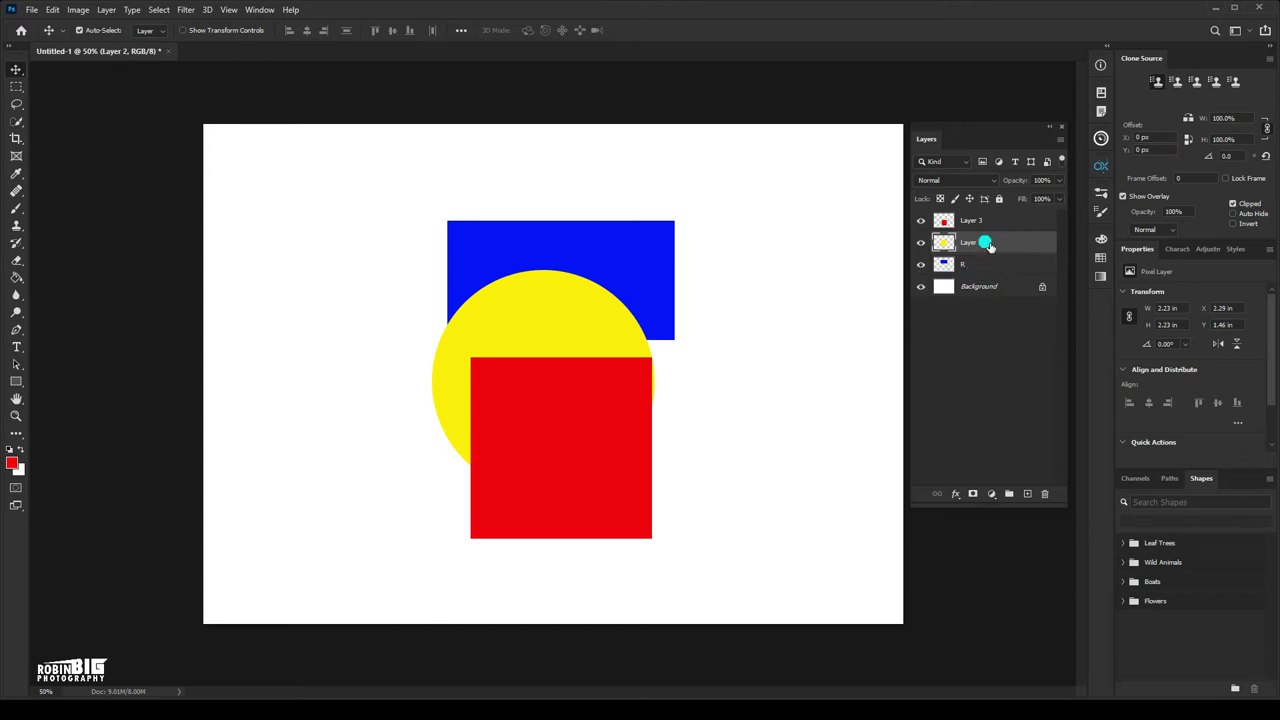
drag(987, 245, 989, 272)
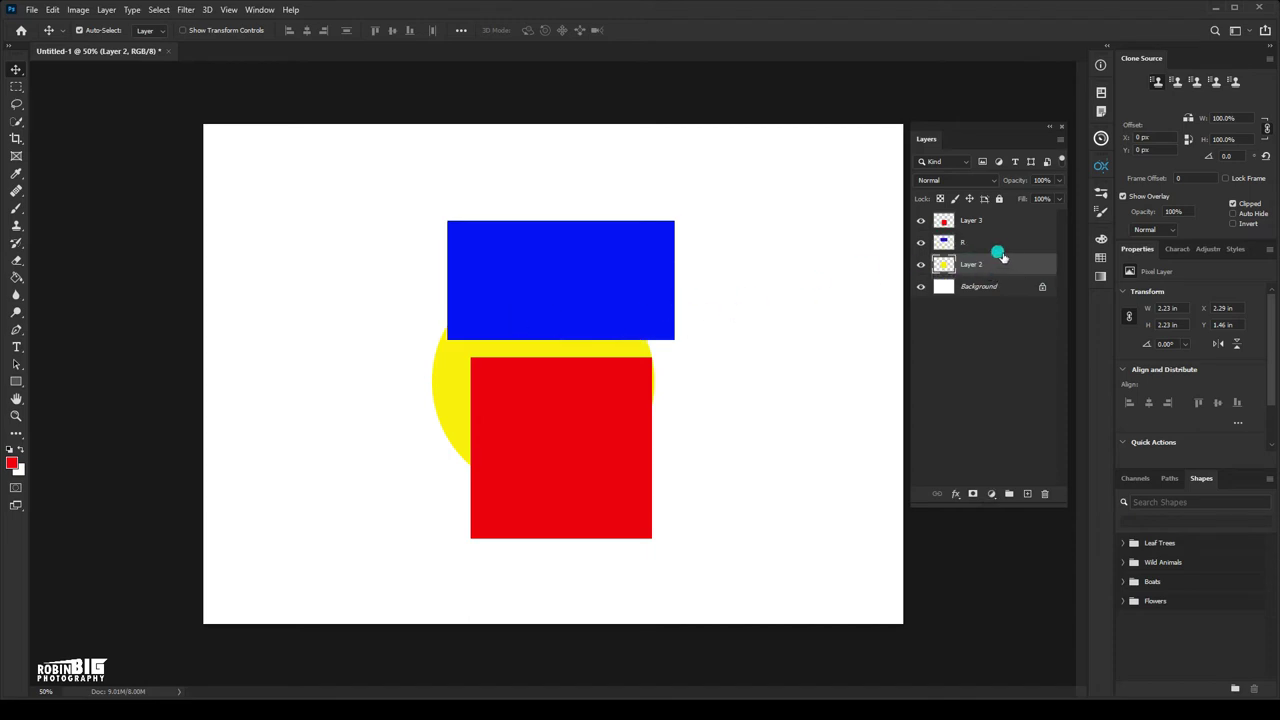
click(997, 241)
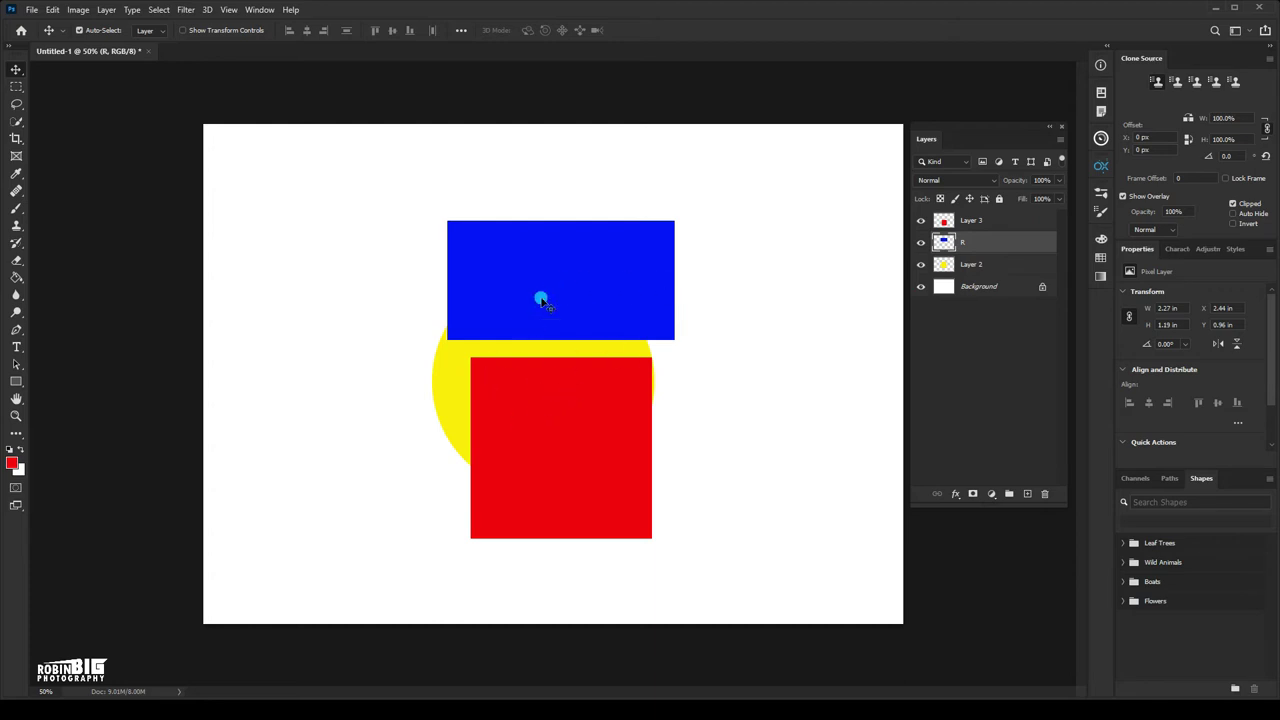
click(560, 402)
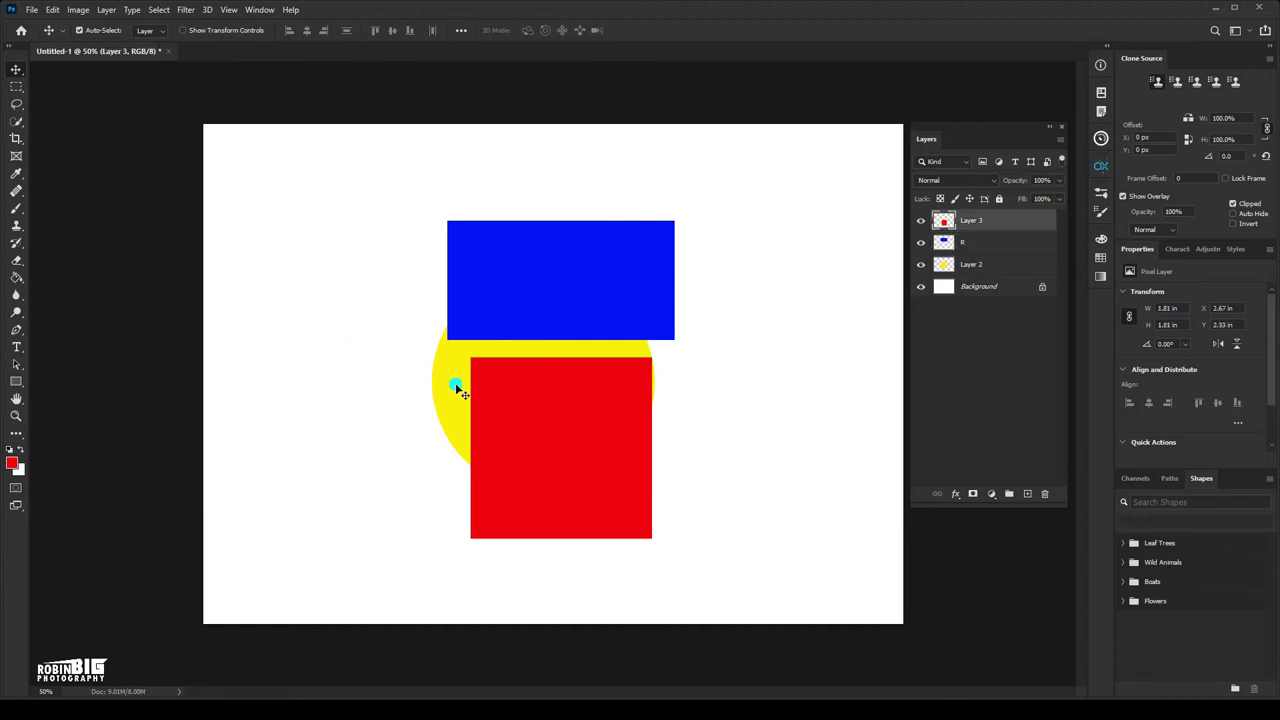
shift+click(999, 246)
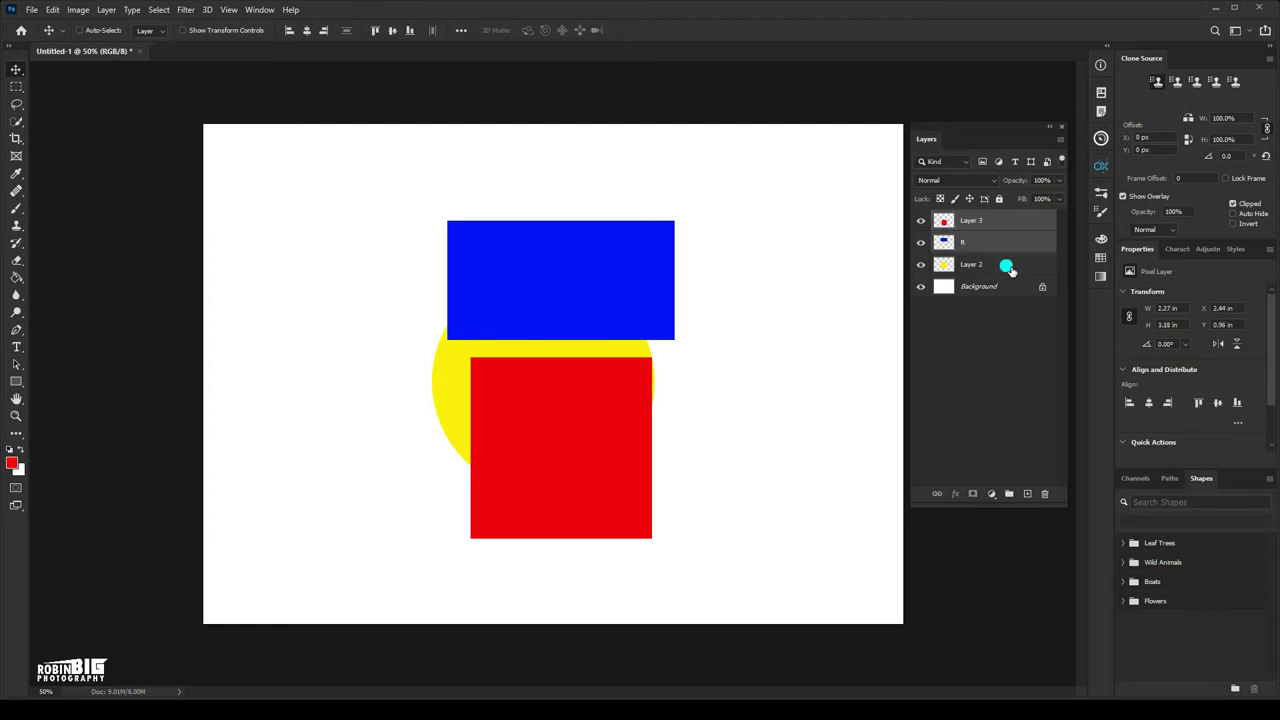
ctrl+click(1000, 267)
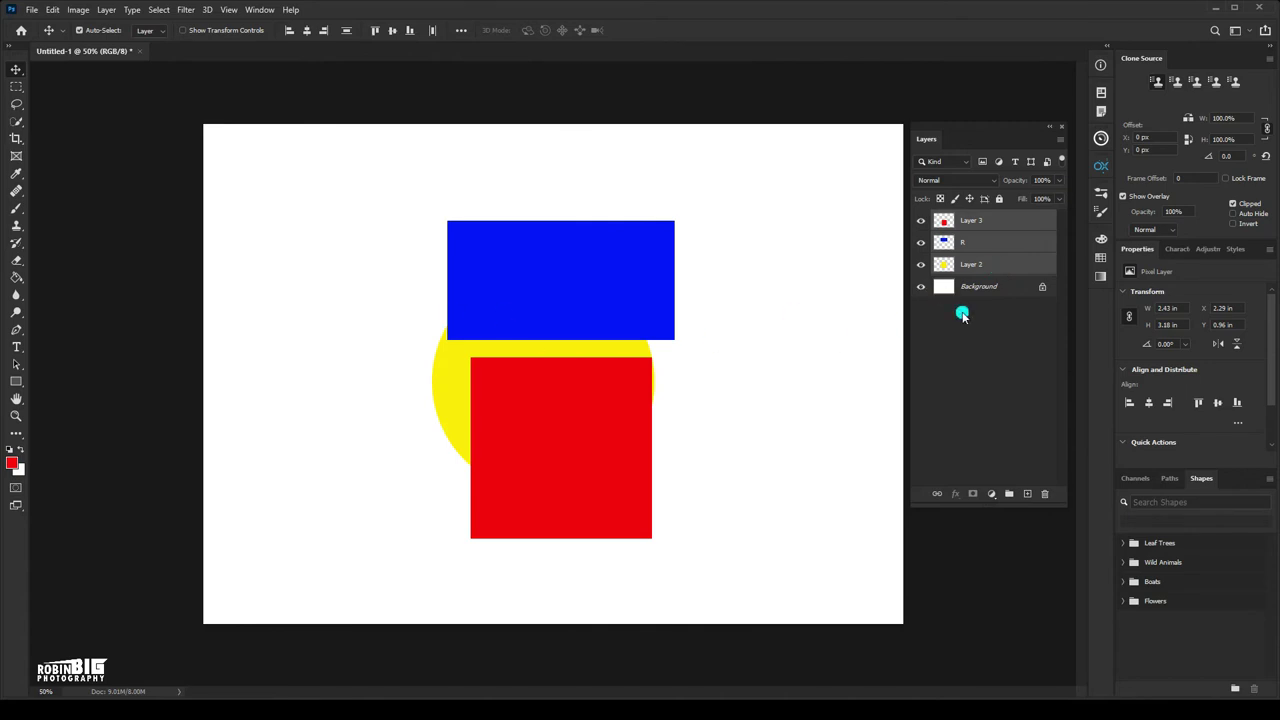
click(985, 290)
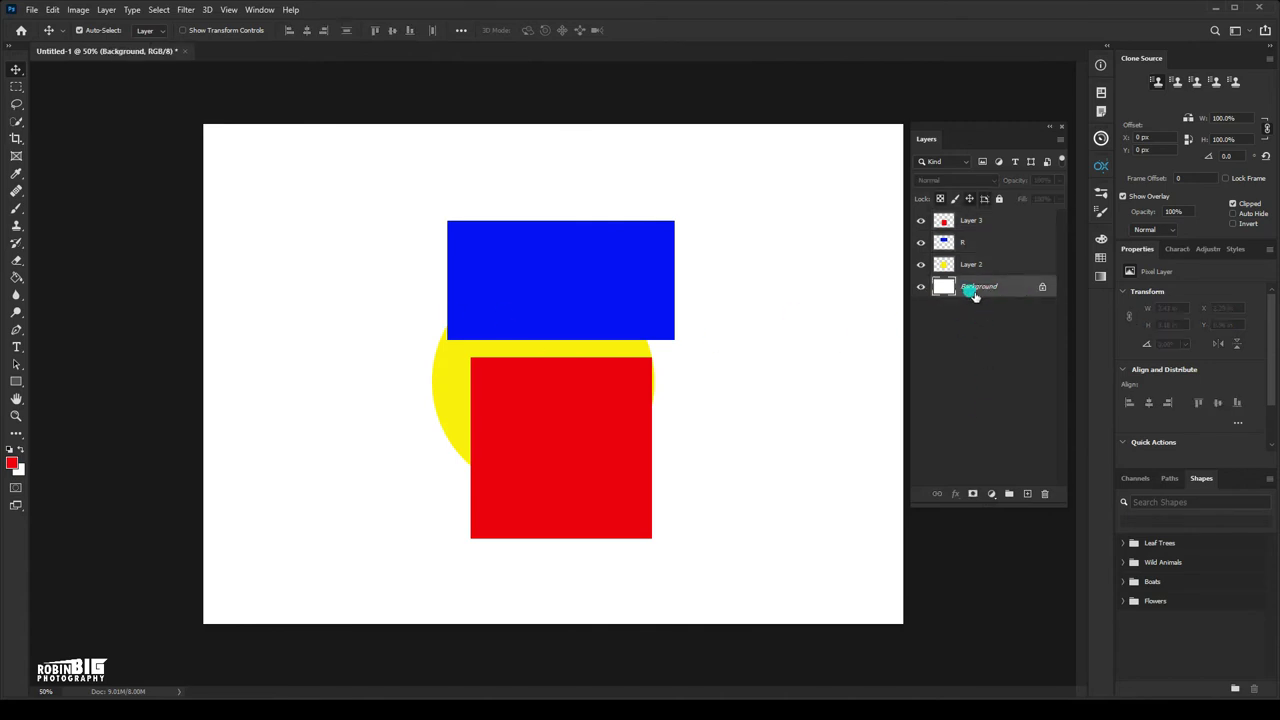
Unlock the Background into Layer 0 and Ctrl-click its thumbnail to select the whole canvas
click(1041, 288)
click(945, 289)
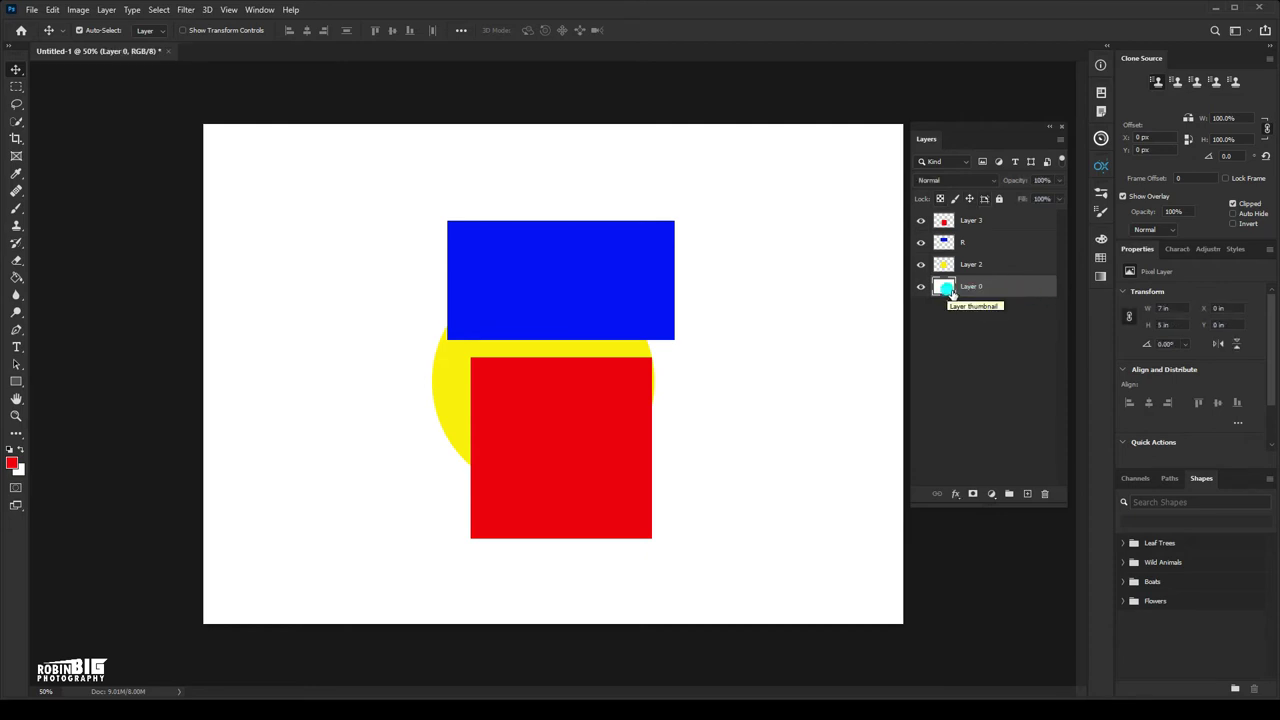
key(ctrl)
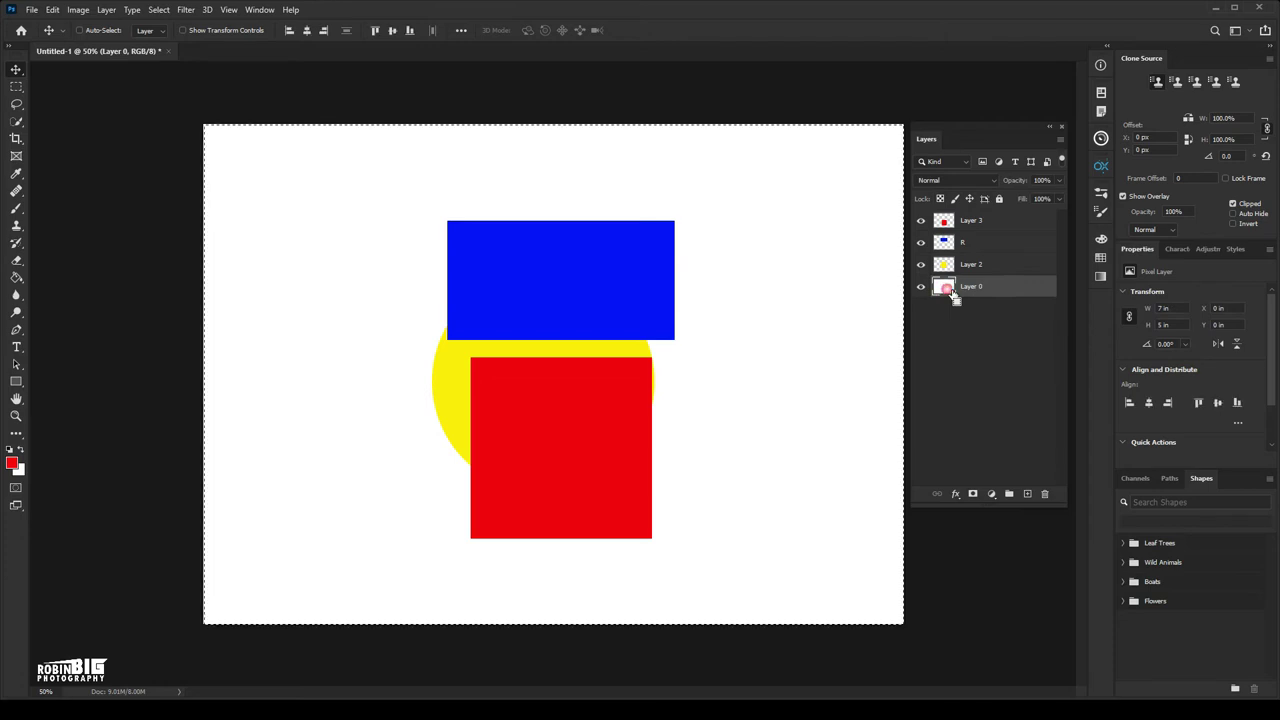
ctrl+click(945, 289)
Try the horizontal and vertical centre alignment buttons in the options bar
click(298, 31)
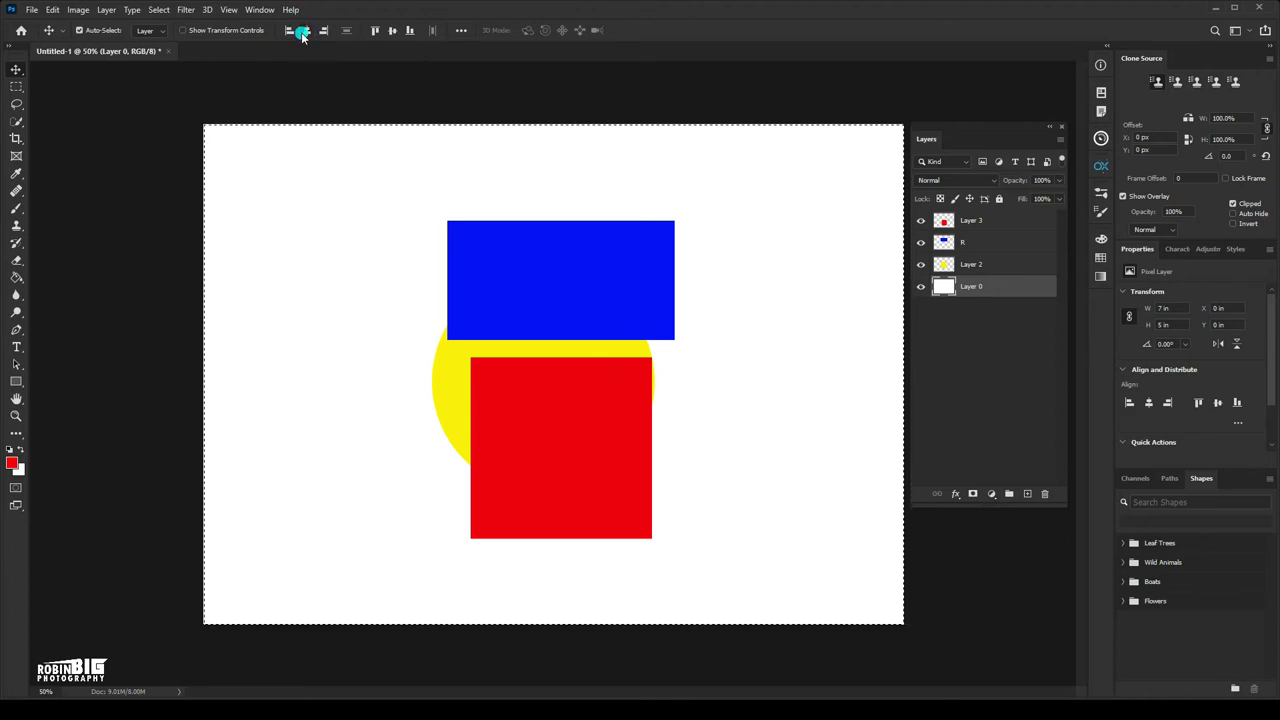
click(305, 31)
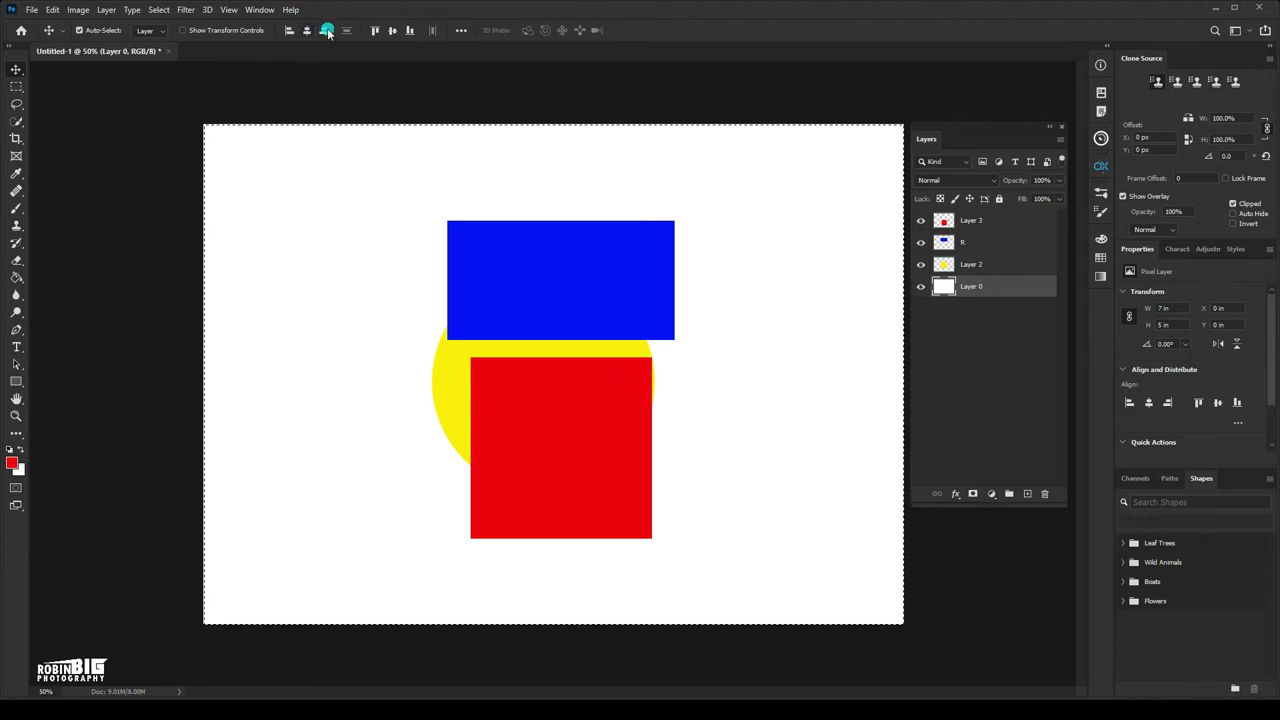
click(292, 31)
click(386, 31)
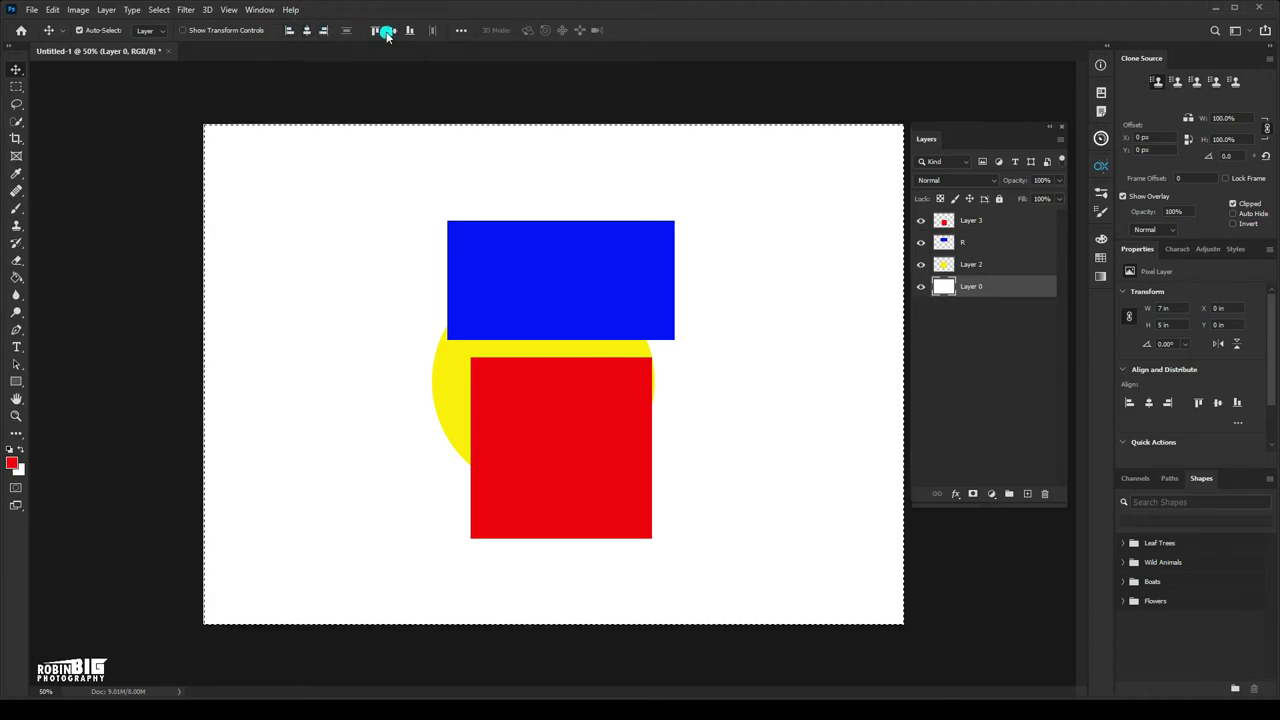
click(309, 31)
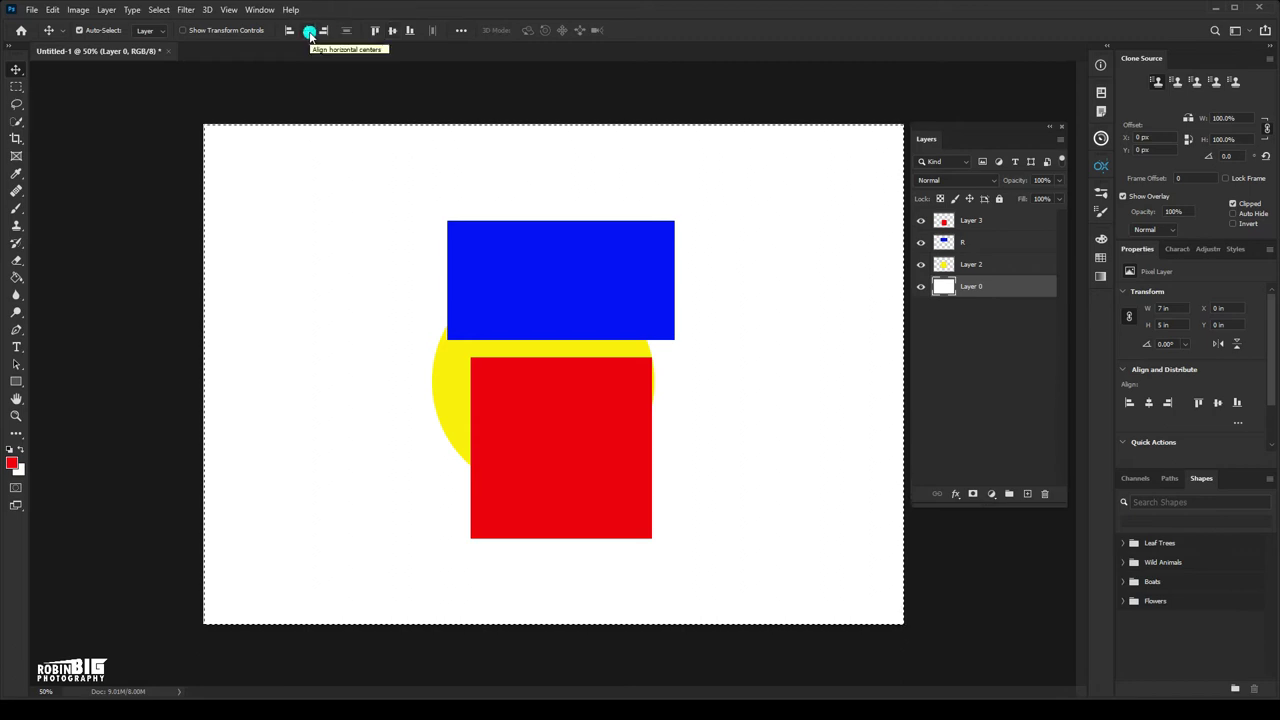
click(388, 31)
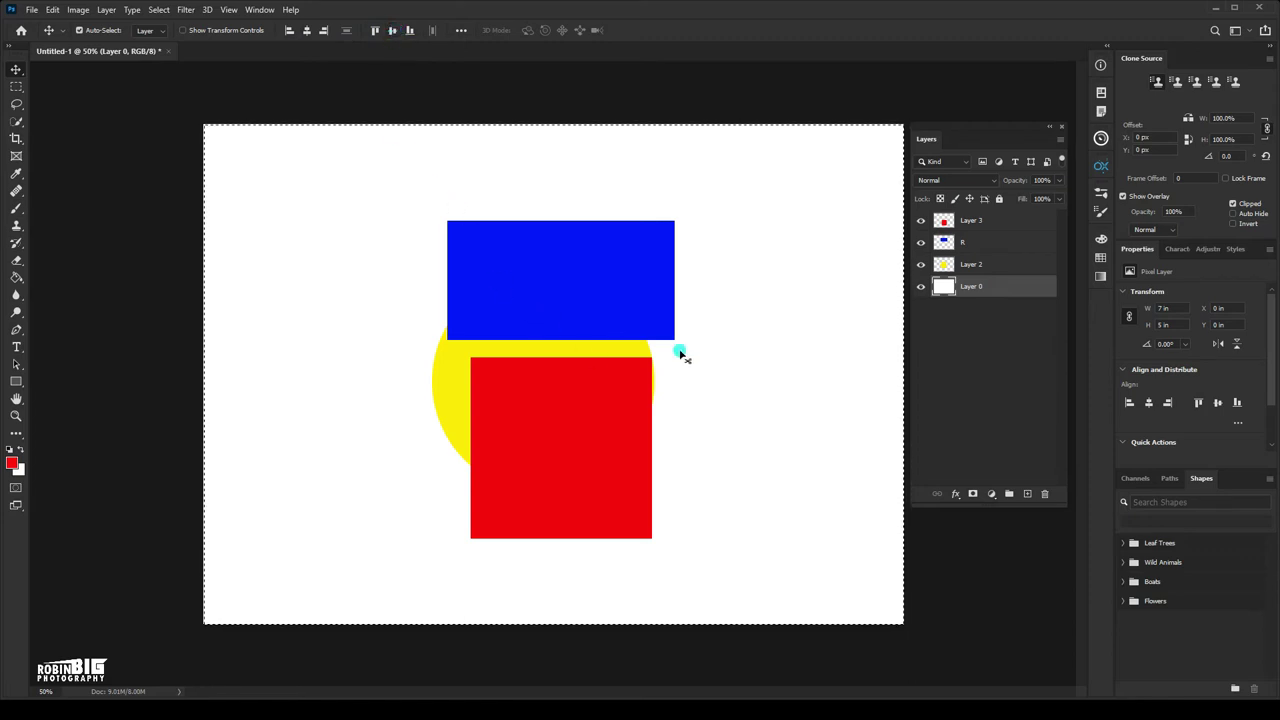
Centre Layer 2, R and Layer 3 on the canvas both ways, then reselect only Layer 2
click(1036, 266)
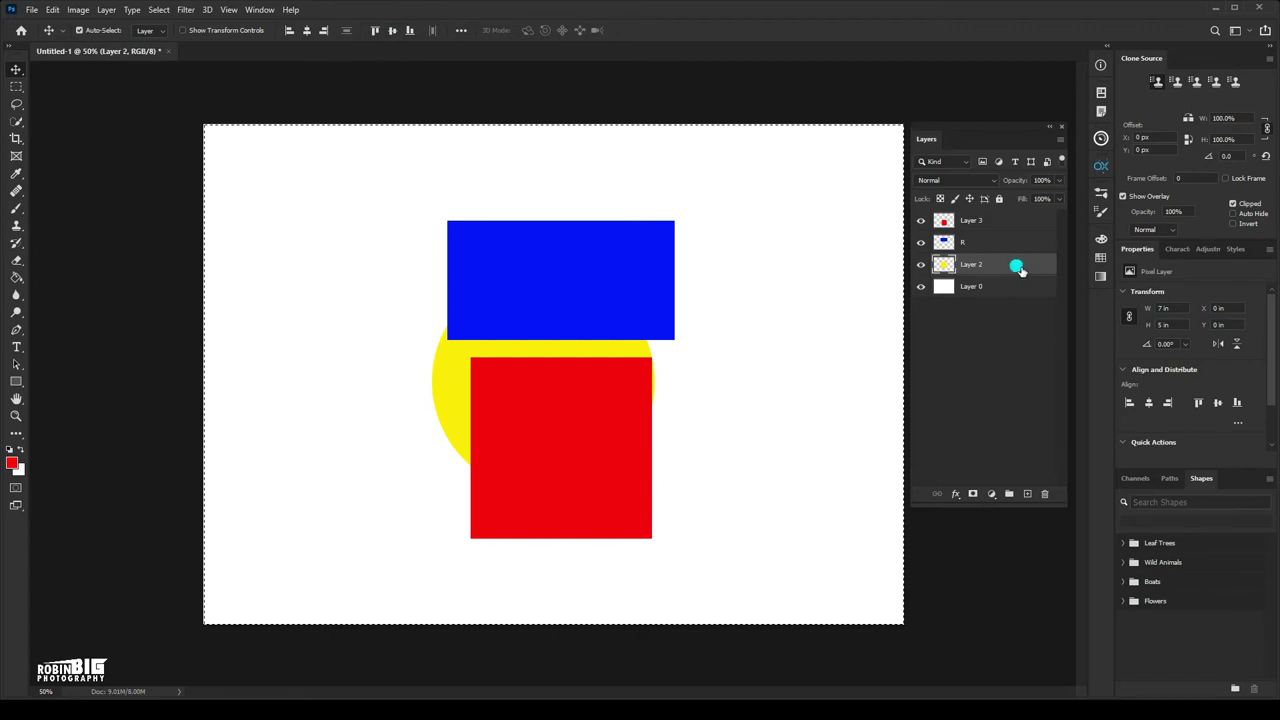
shift+click(1013, 245)
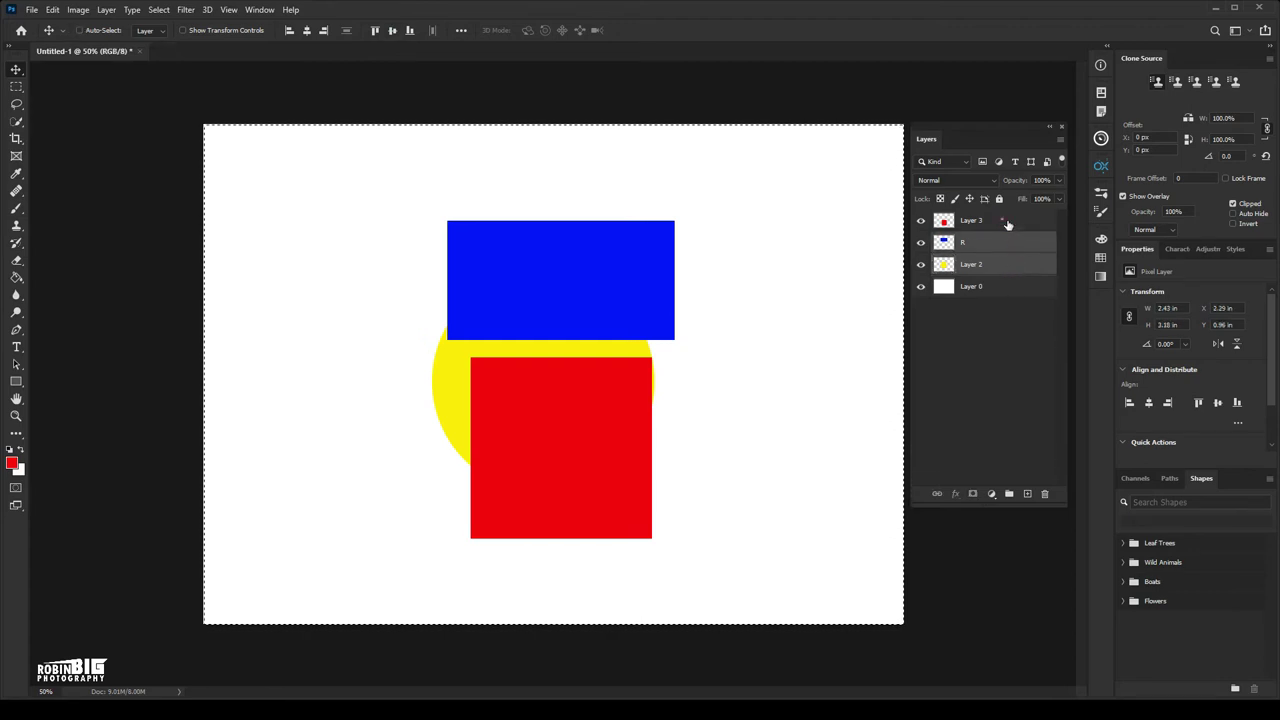
shift+click(1005, 220)
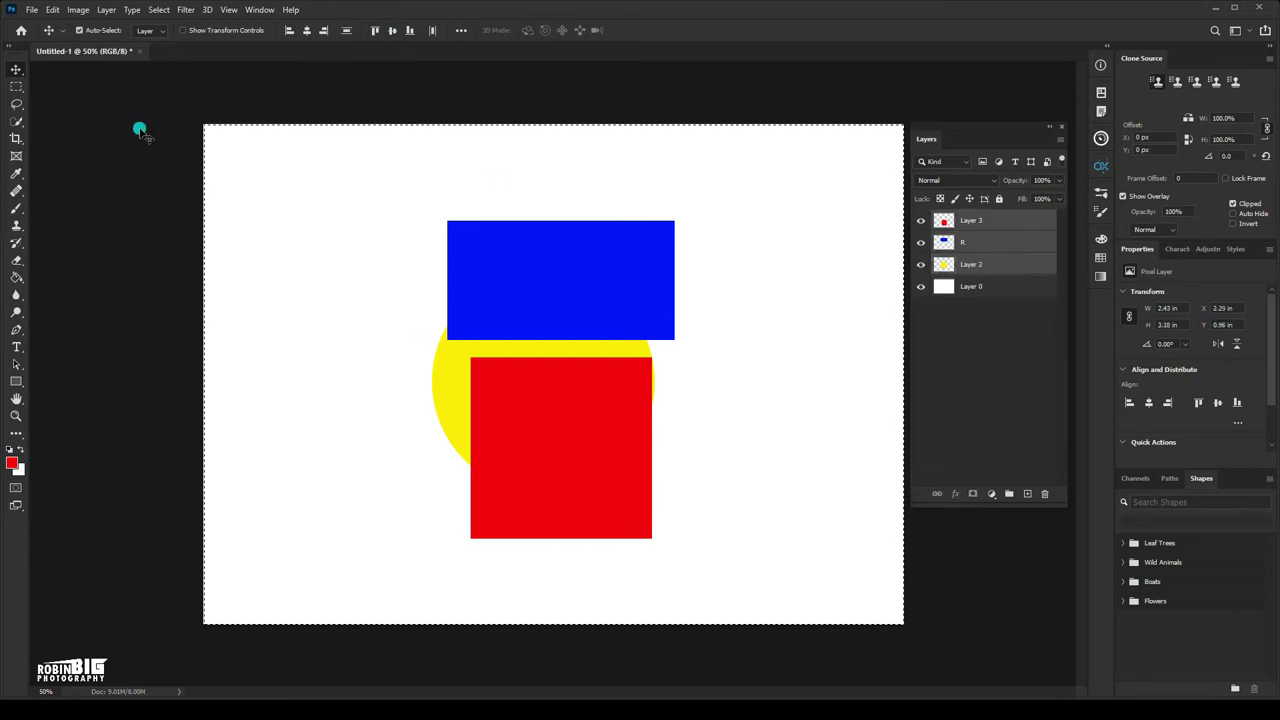
click(306, 31)
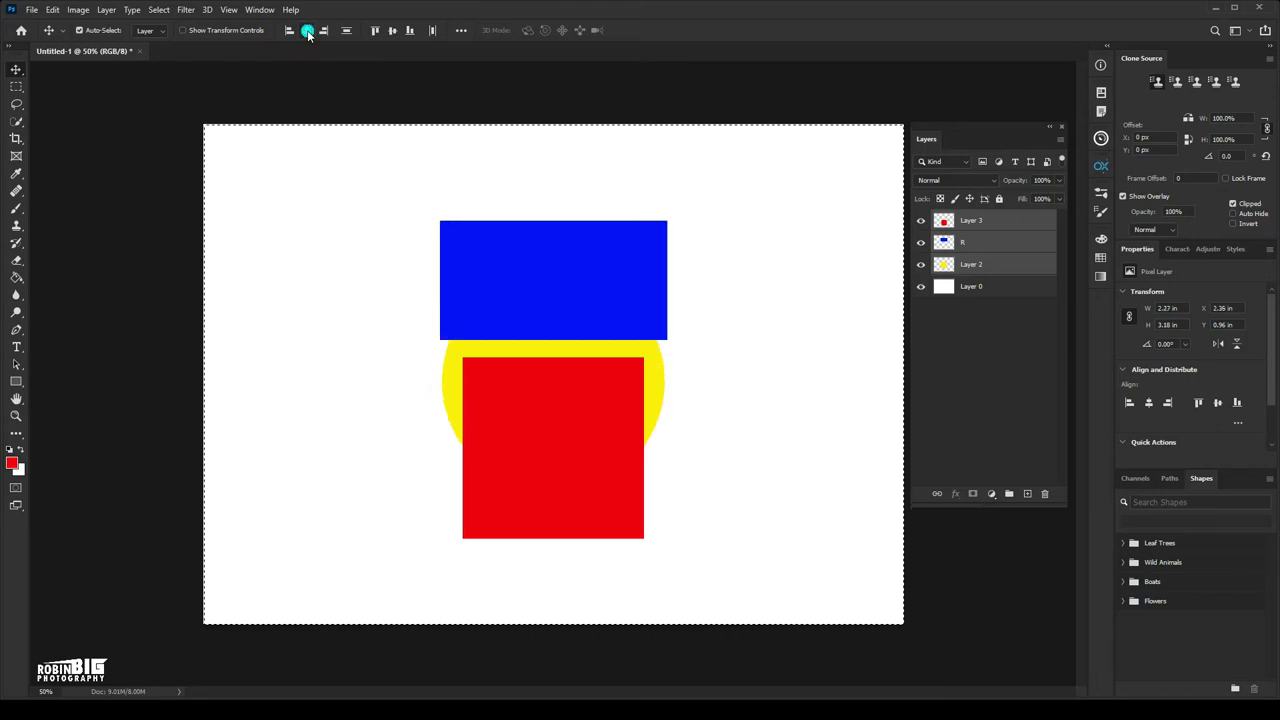
click(389, 31)
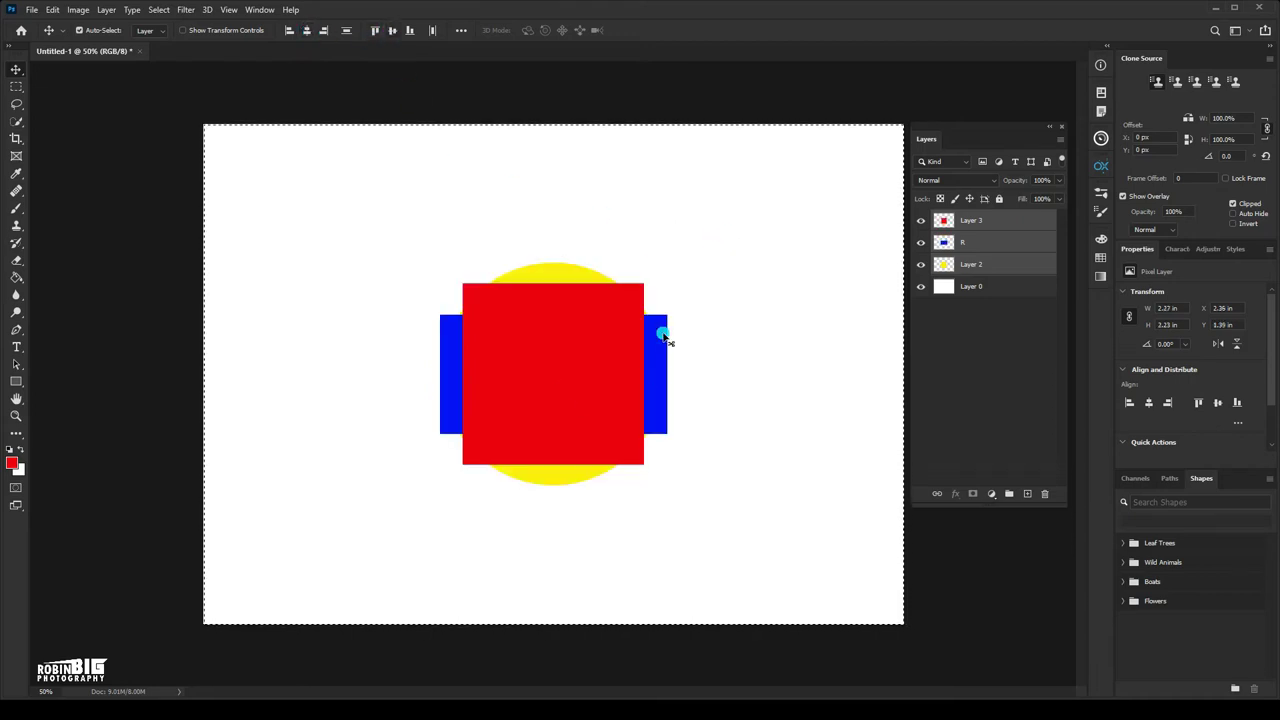
key(ctrl+d)
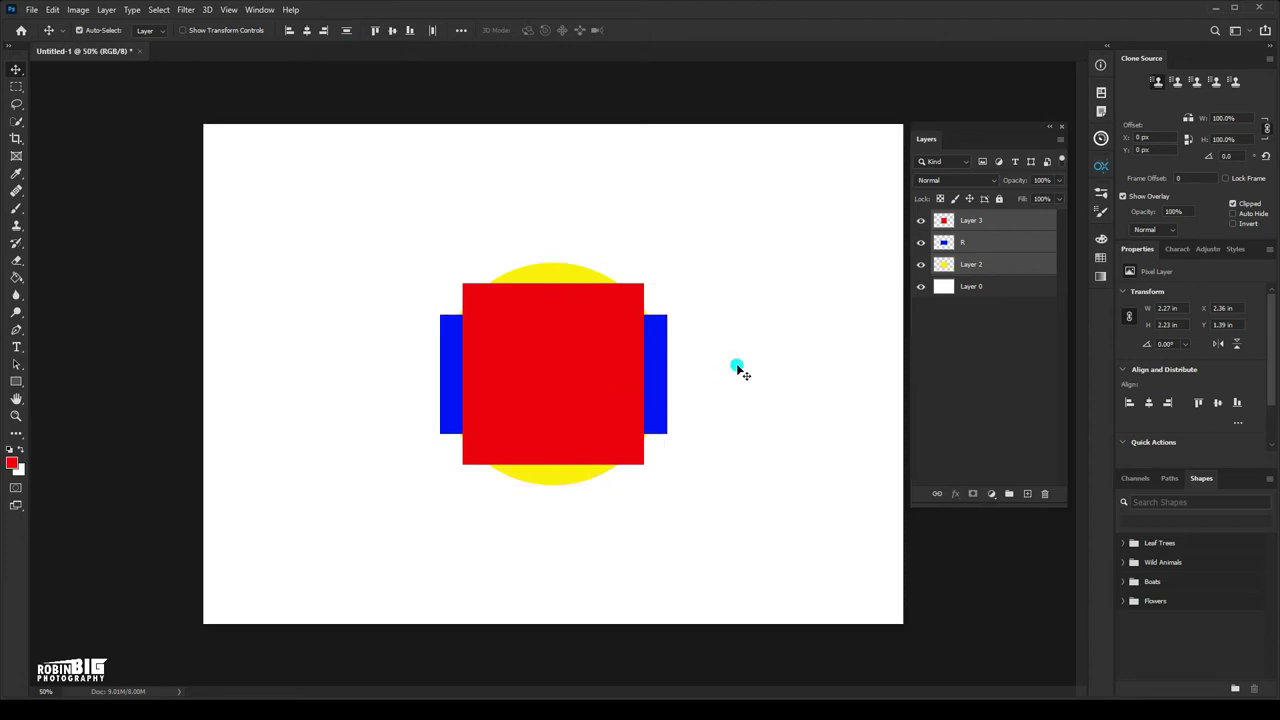
click(996, 364)
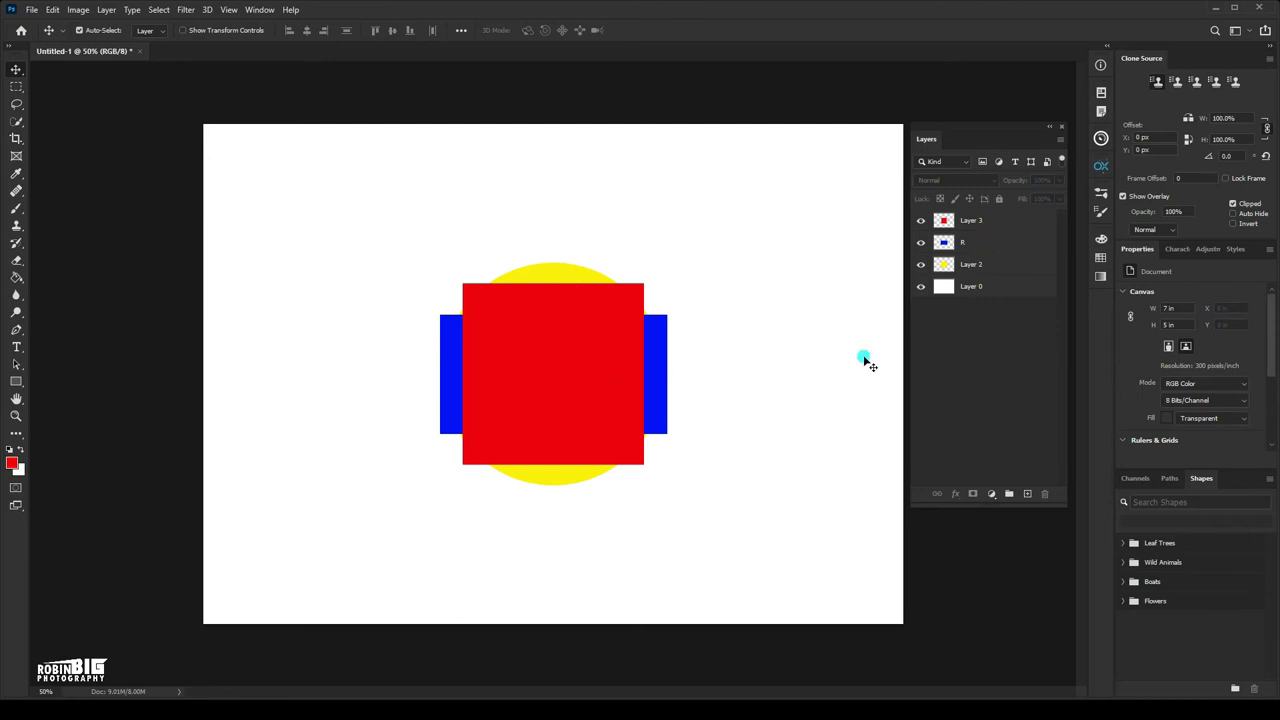
click(1030, 270)
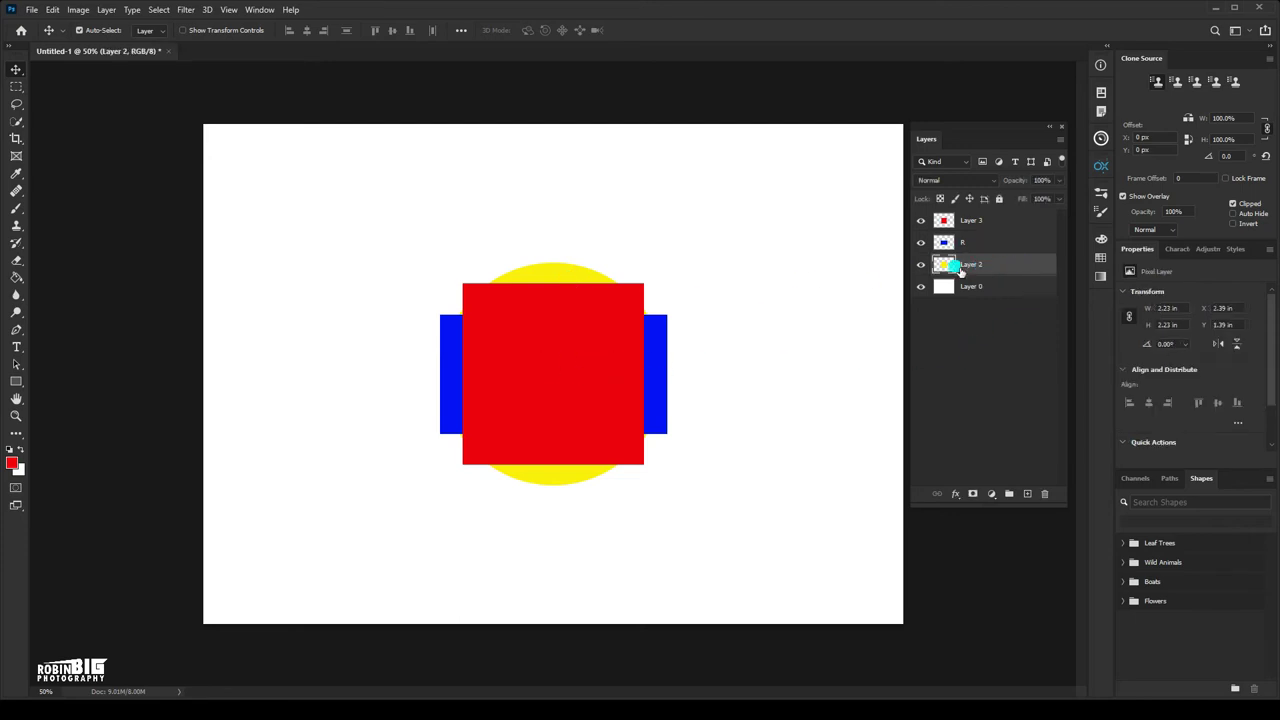
Reorder the layers to R, Layer 3, Layer 2, Layer 0 from top to bottom
mouse_move(958, 270)
mouse_down()
mouse_move(955, 280)
mouse_move(953, 224)
mouse_up()
click(950, 224)
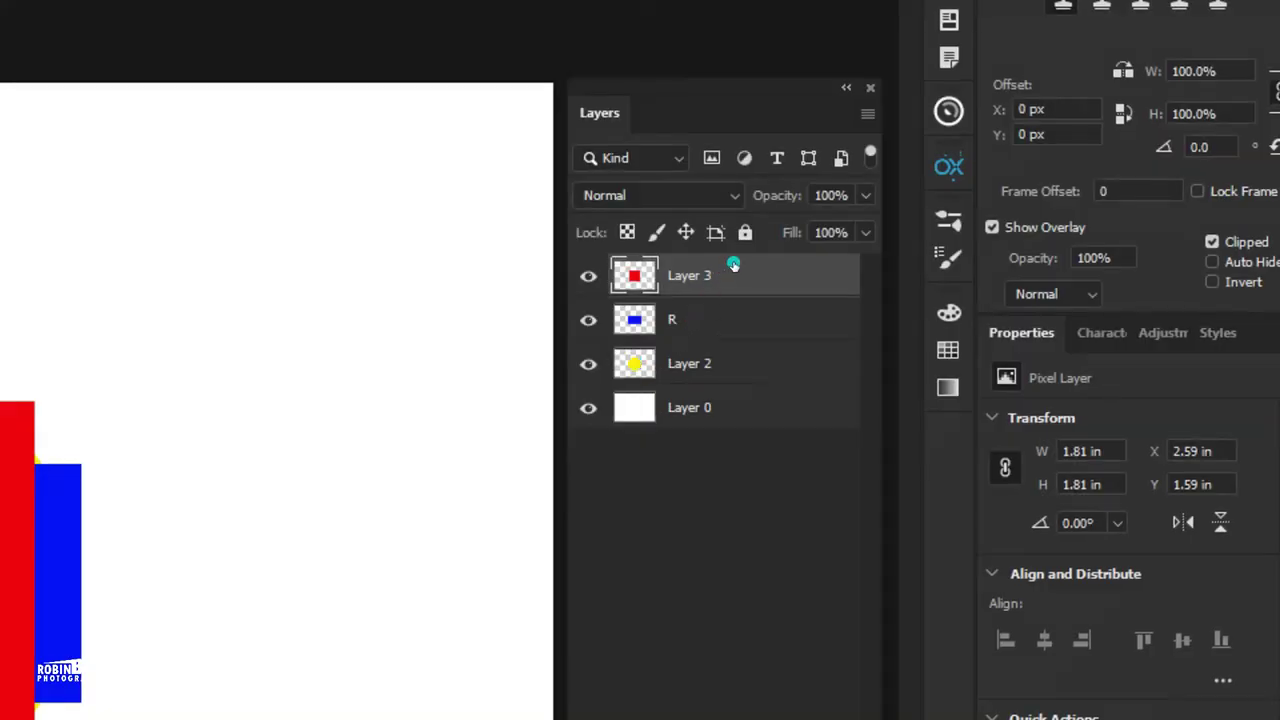
drag(733, 263, 728, 362)
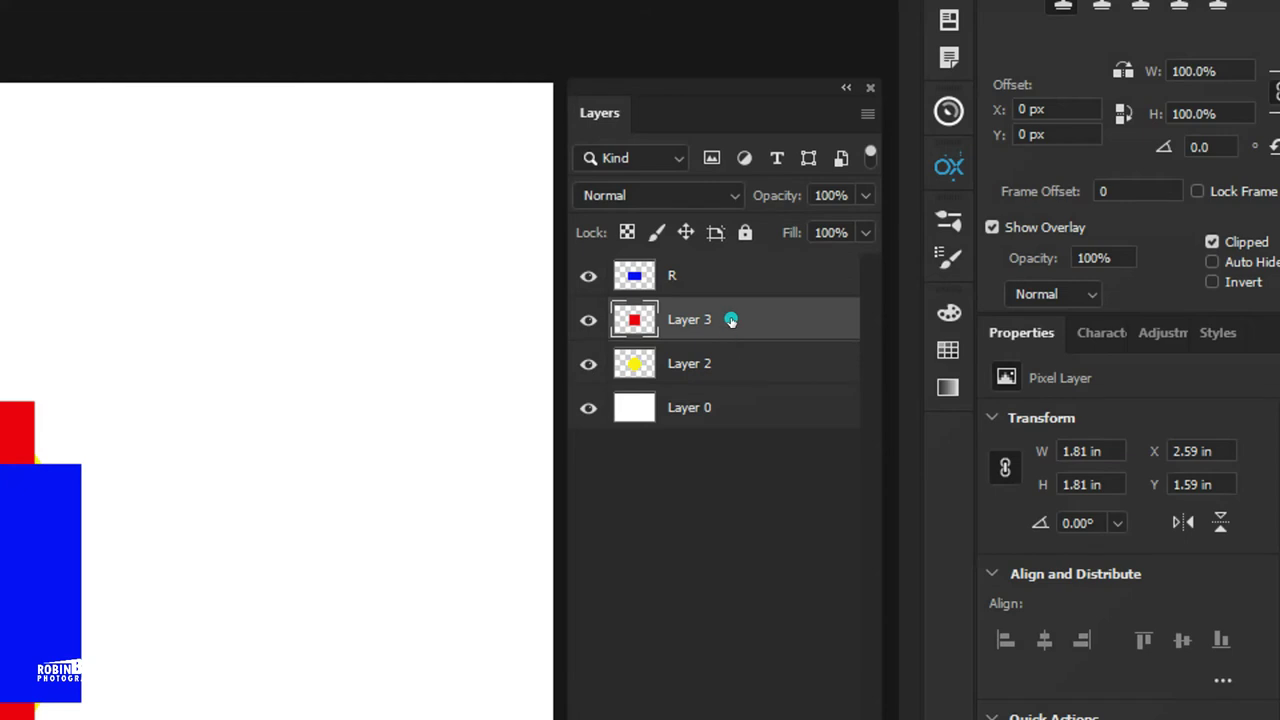
drag(760, 310, 765, 378)
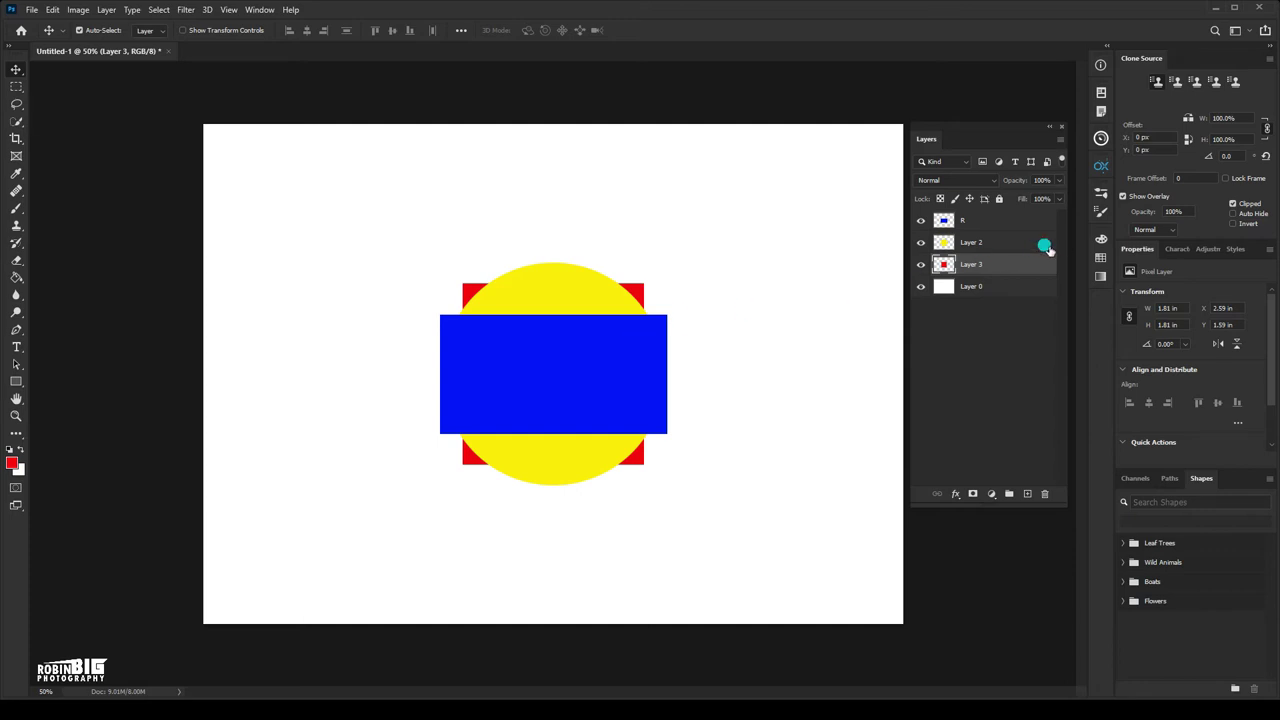
drag(1001, 266, 1010, 222)
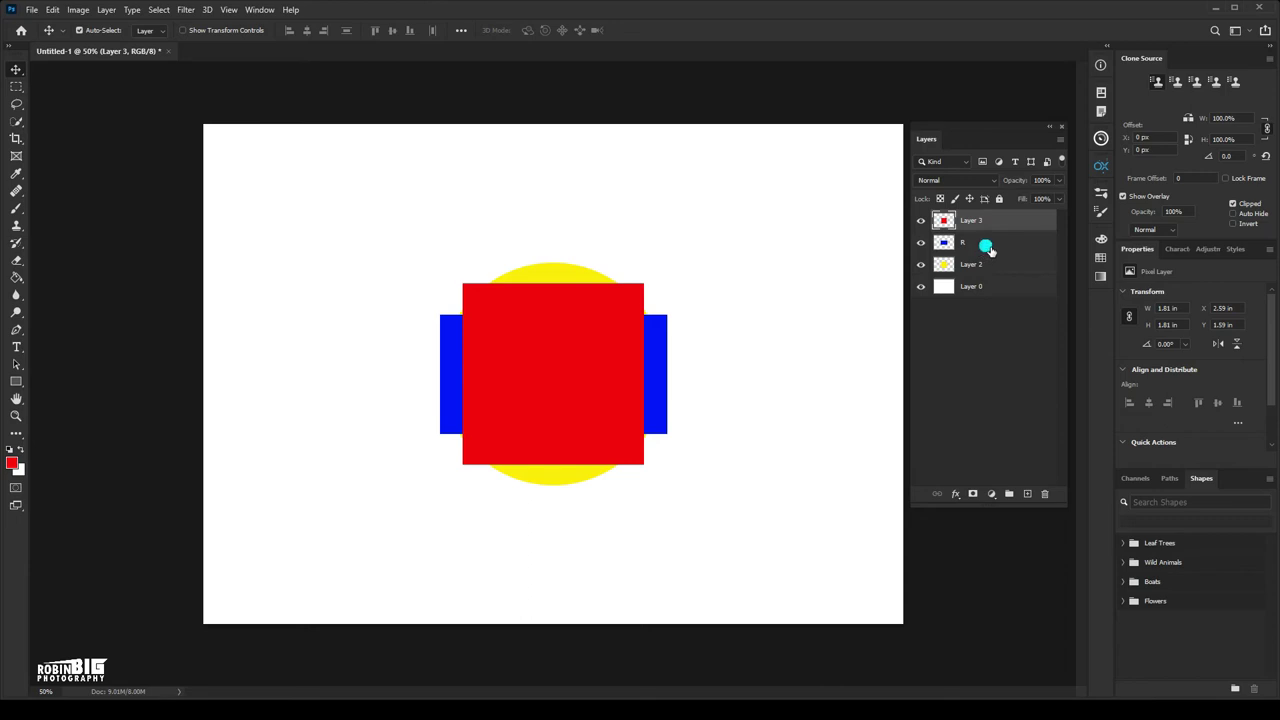
click(988, 250)
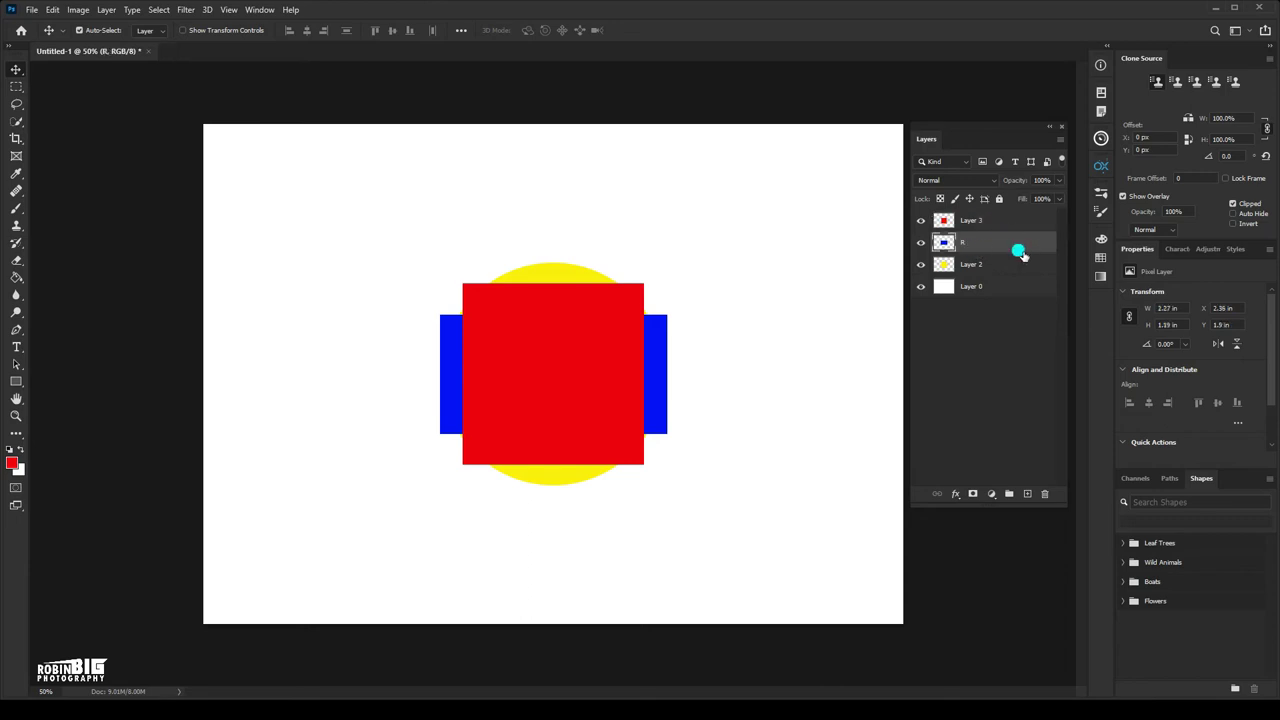
drag(1015, 248, 1020, 216)
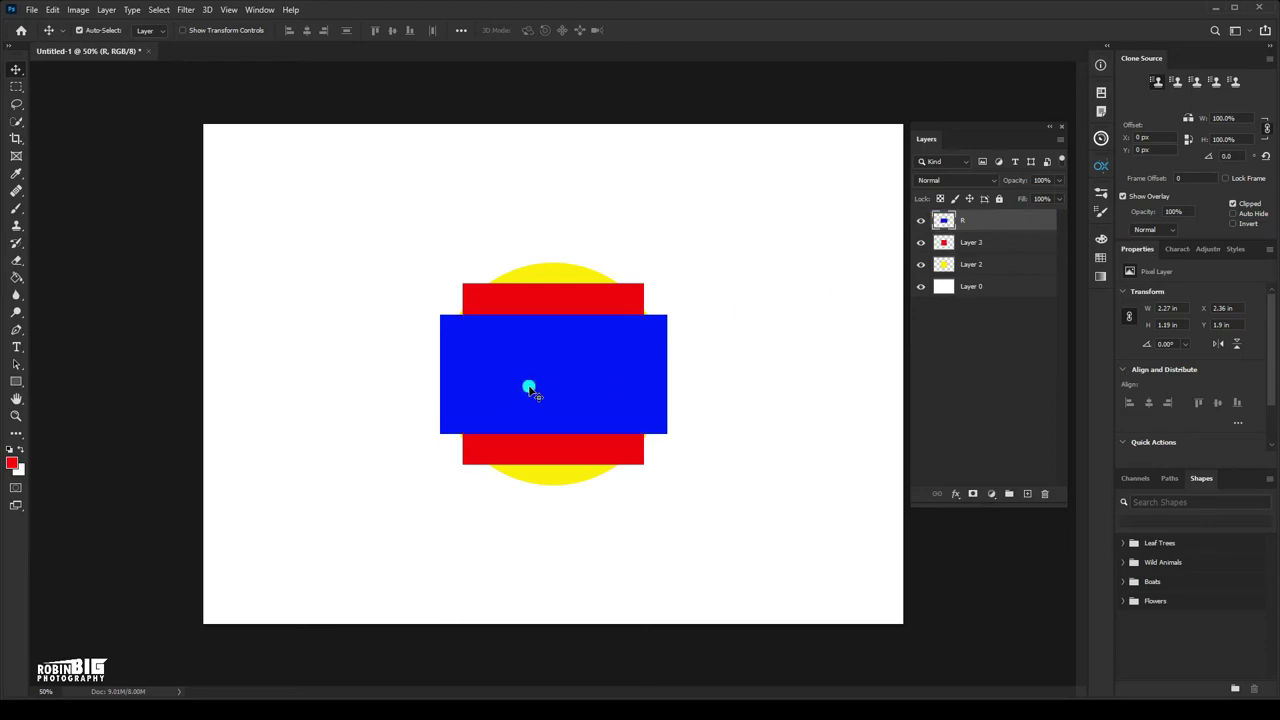
click(994, 266)
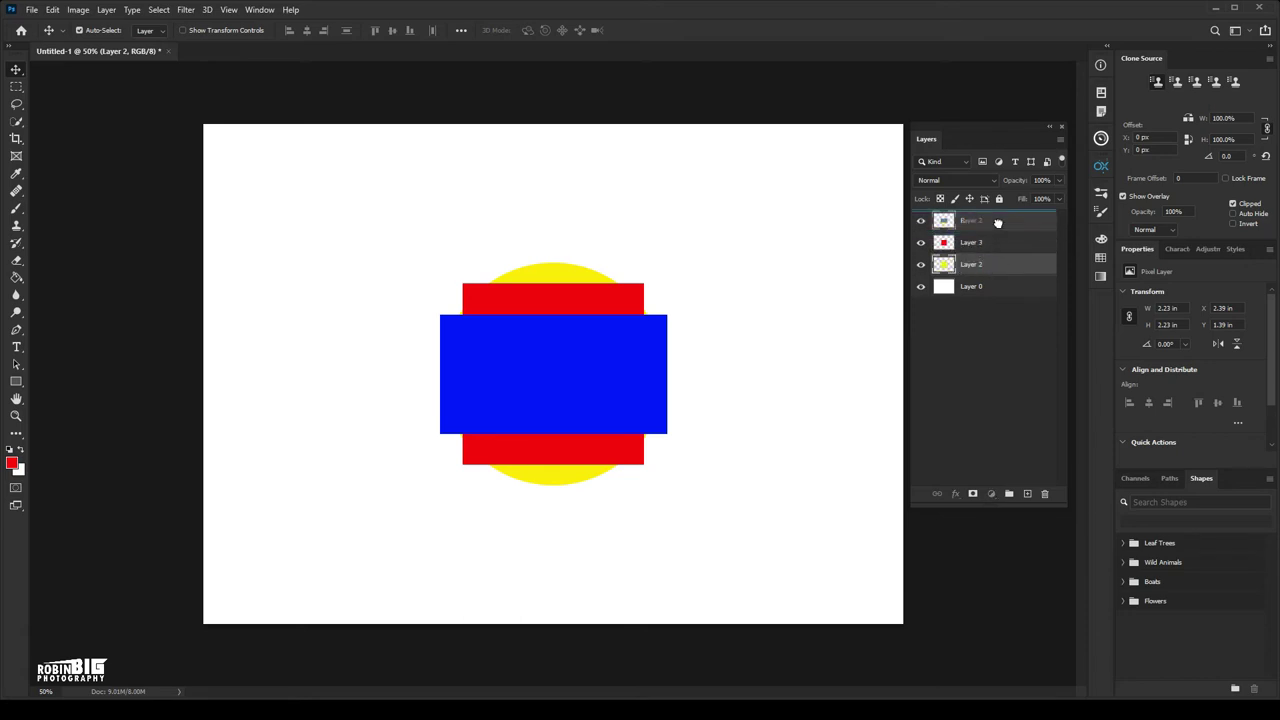
Bring the yellow circle to front; move it top-right, rectangle top-left, square lower-left
key(ctrl+shift+bracketright)
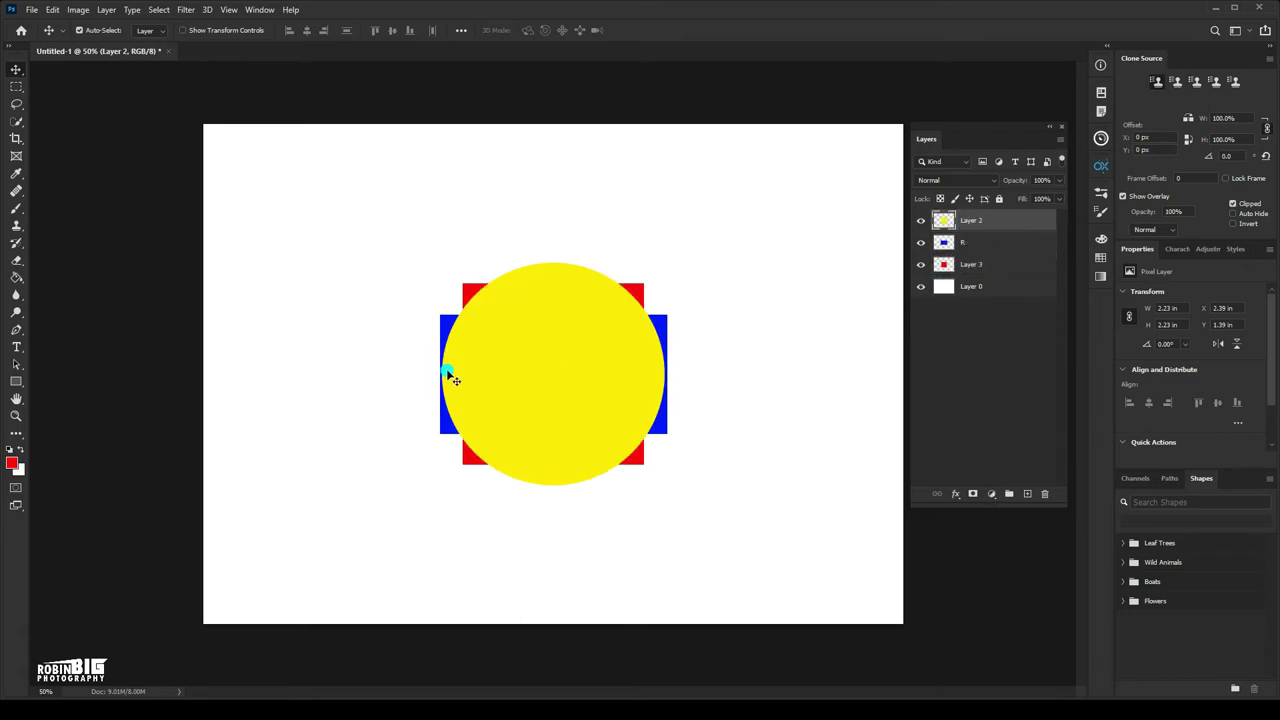
drag(551, 386, 800, 236)
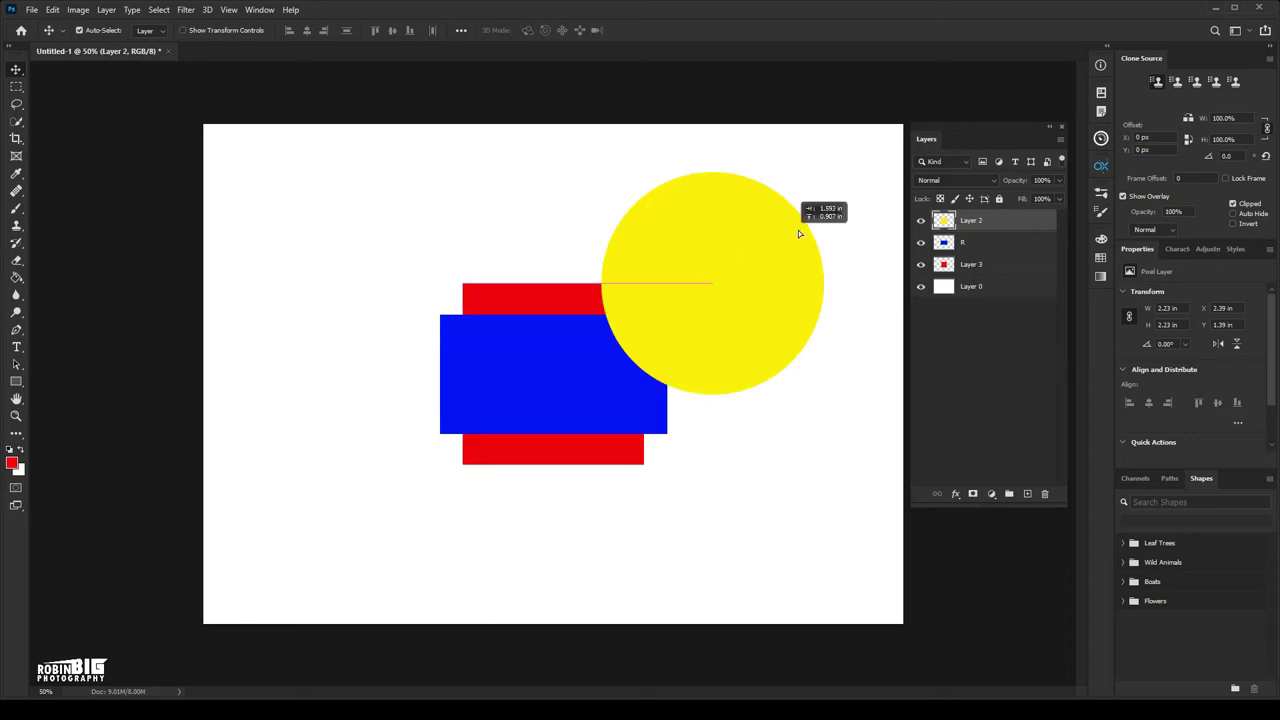
drag(600, 346, 370, 212)
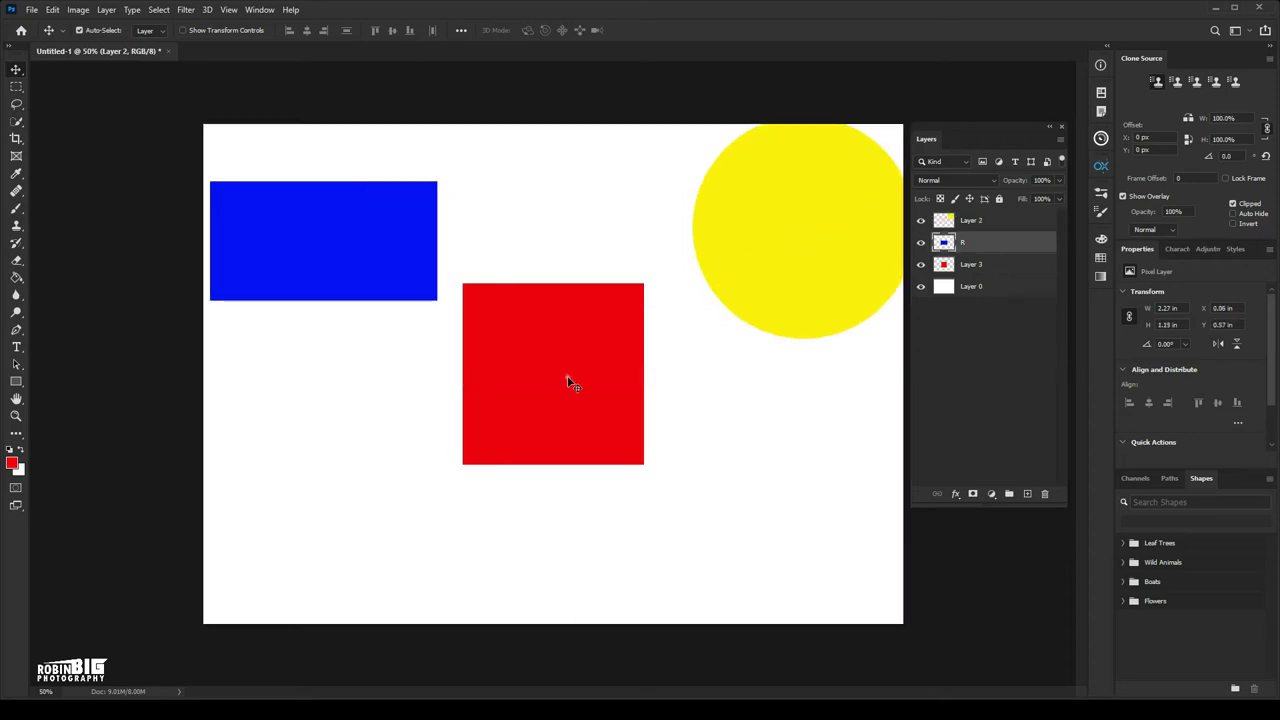
mouse_move(569, 377)
mouse_down()
mouse_move(586, 394)
mouse_move(396, 481)
mouse_up()
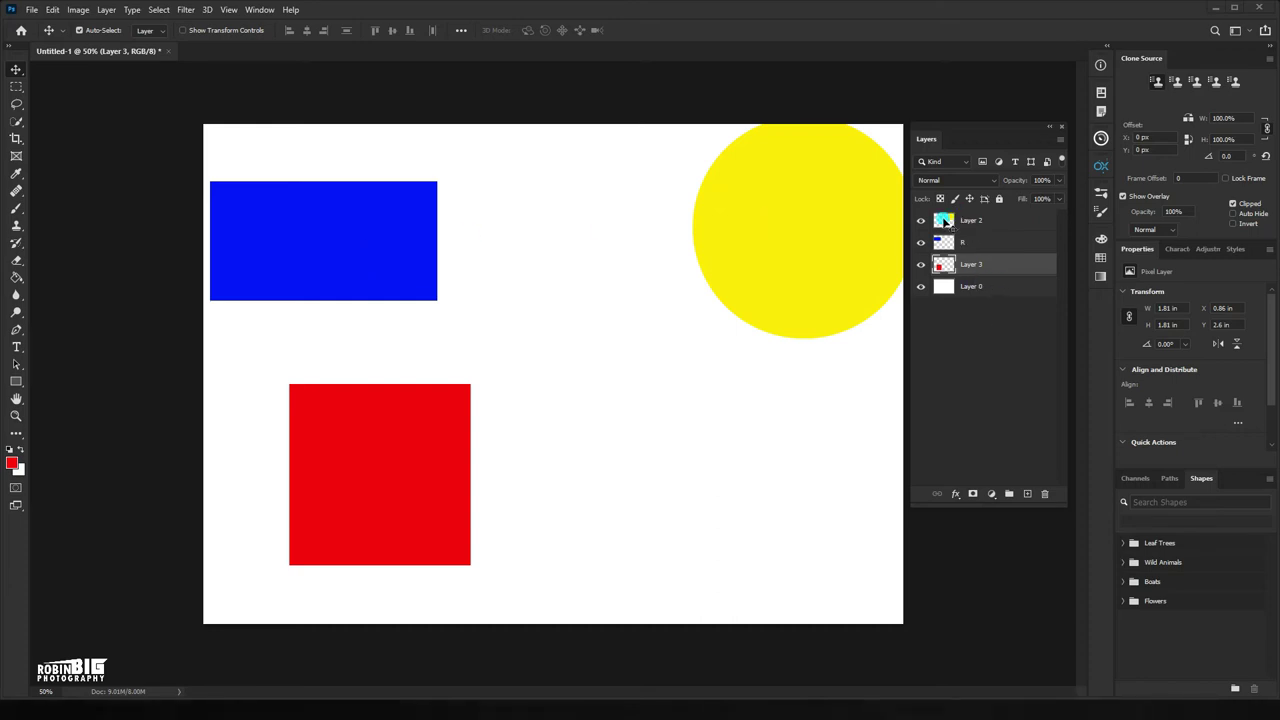
Click through the layers, ending with Layer 2 (the yellow circle) selected
click(946, 244)
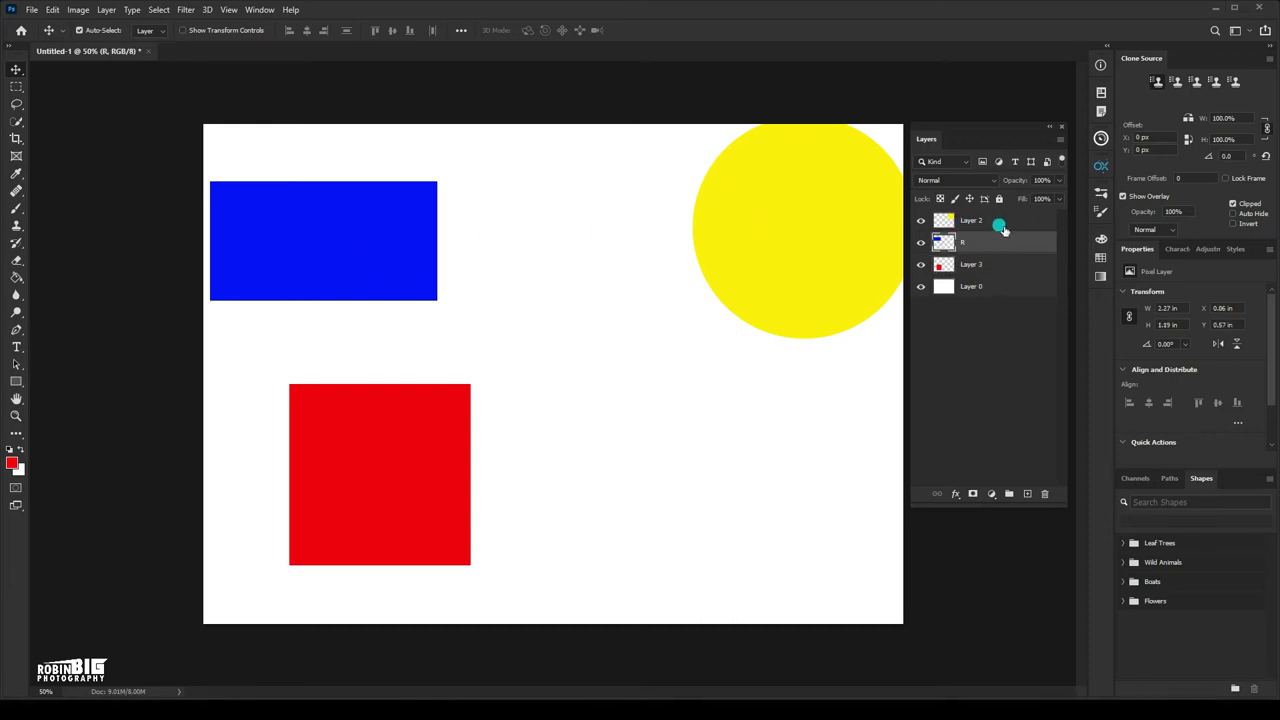
click(1002, 228)
click(996, 248)
click(1012, 272)
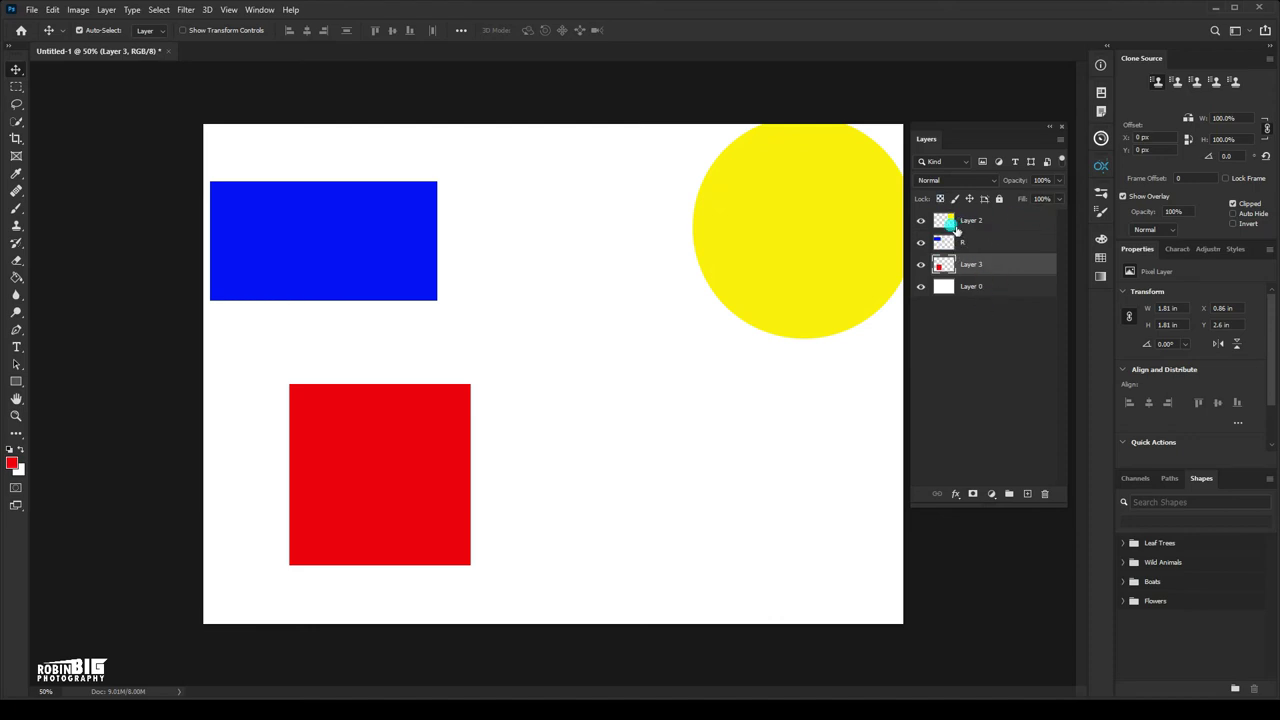
click(996, 222)
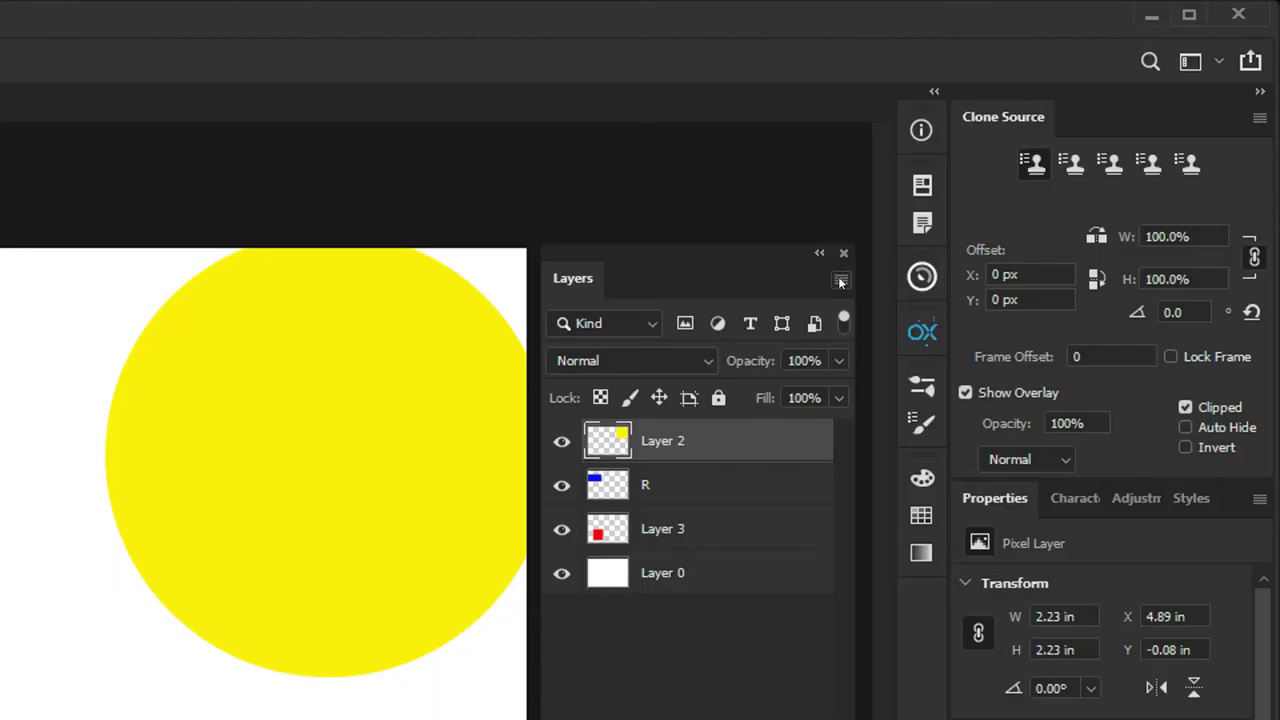
Set the Layers panel thumbnails to the largest size in Panel Options
click(840, 281)
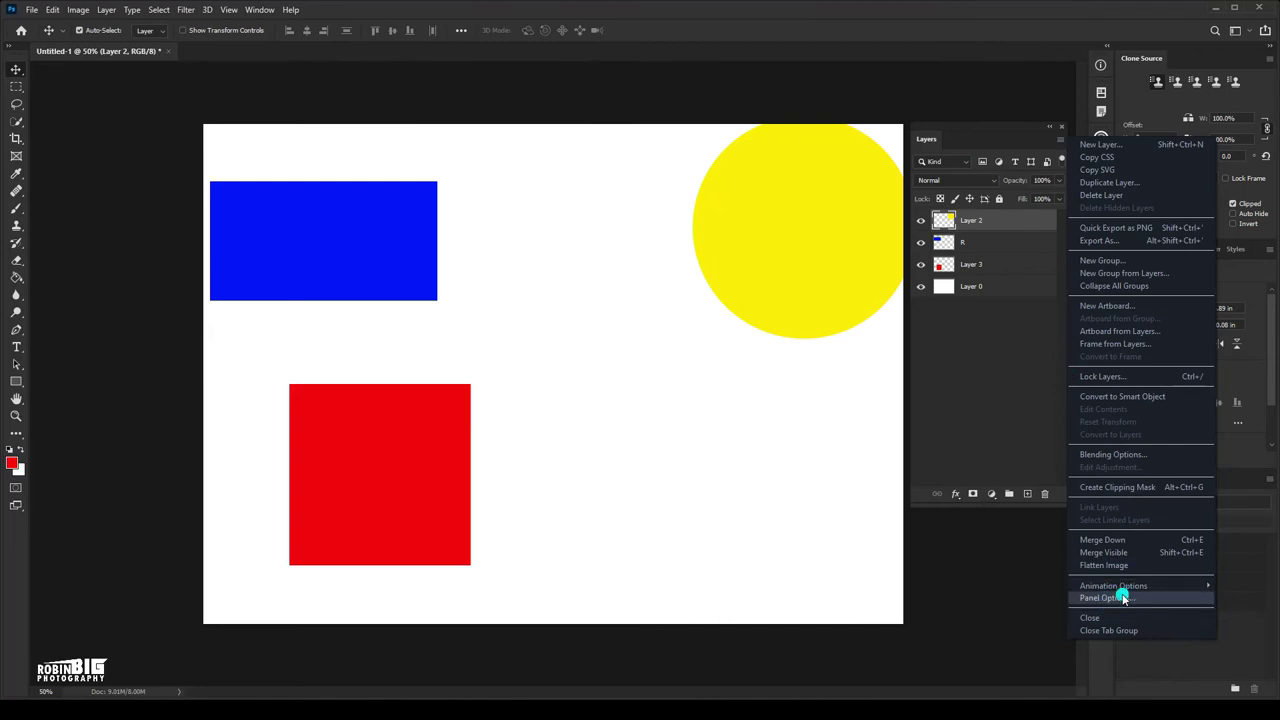
click(1123, 598)
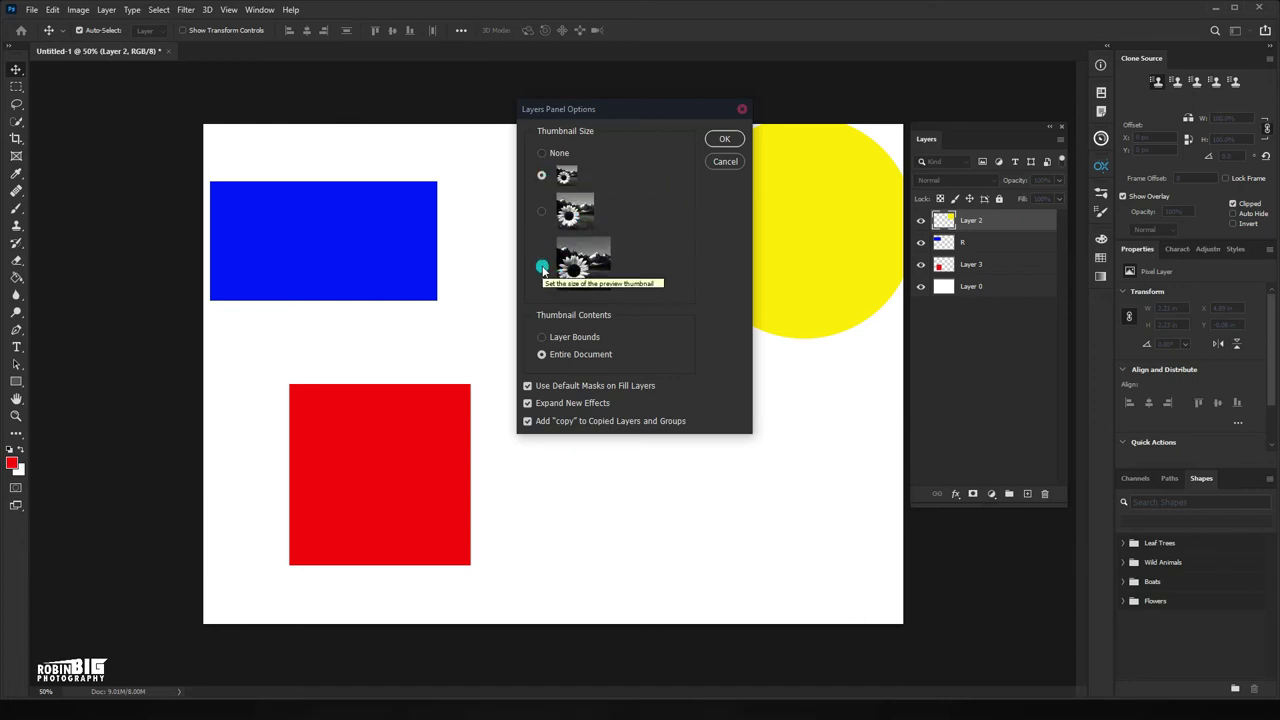
click(541, 270)
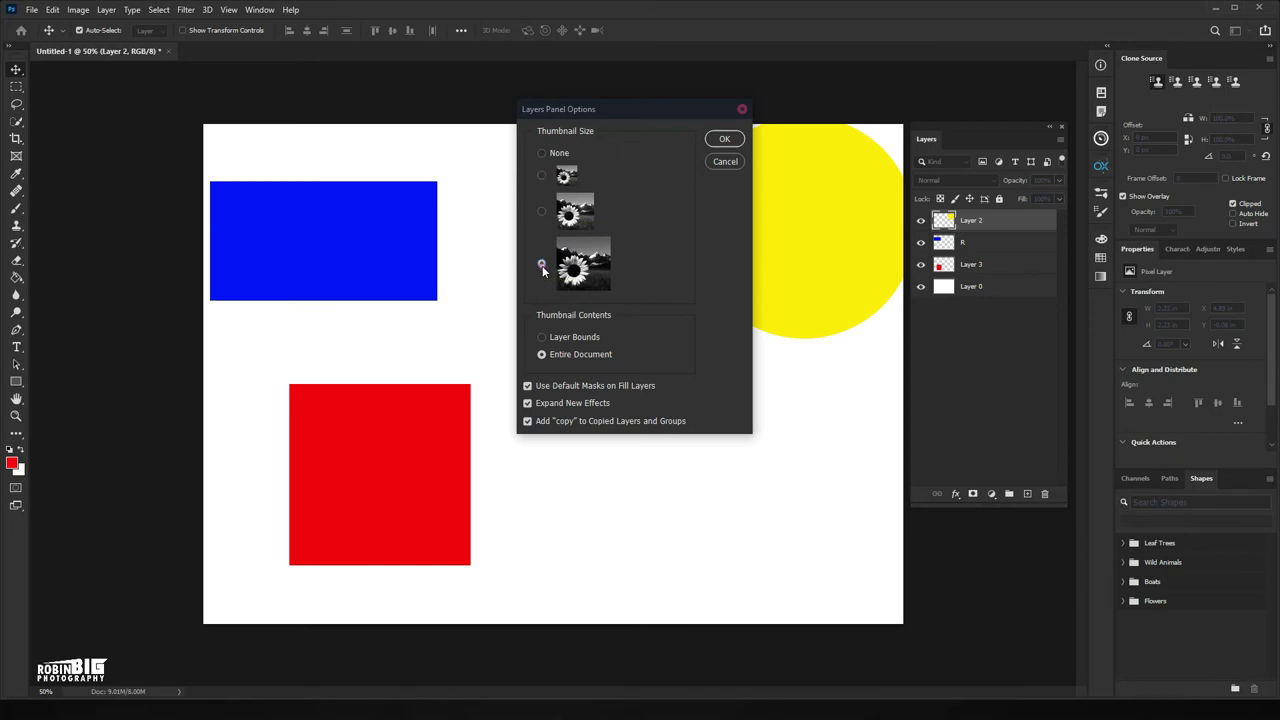
click(724, 139)
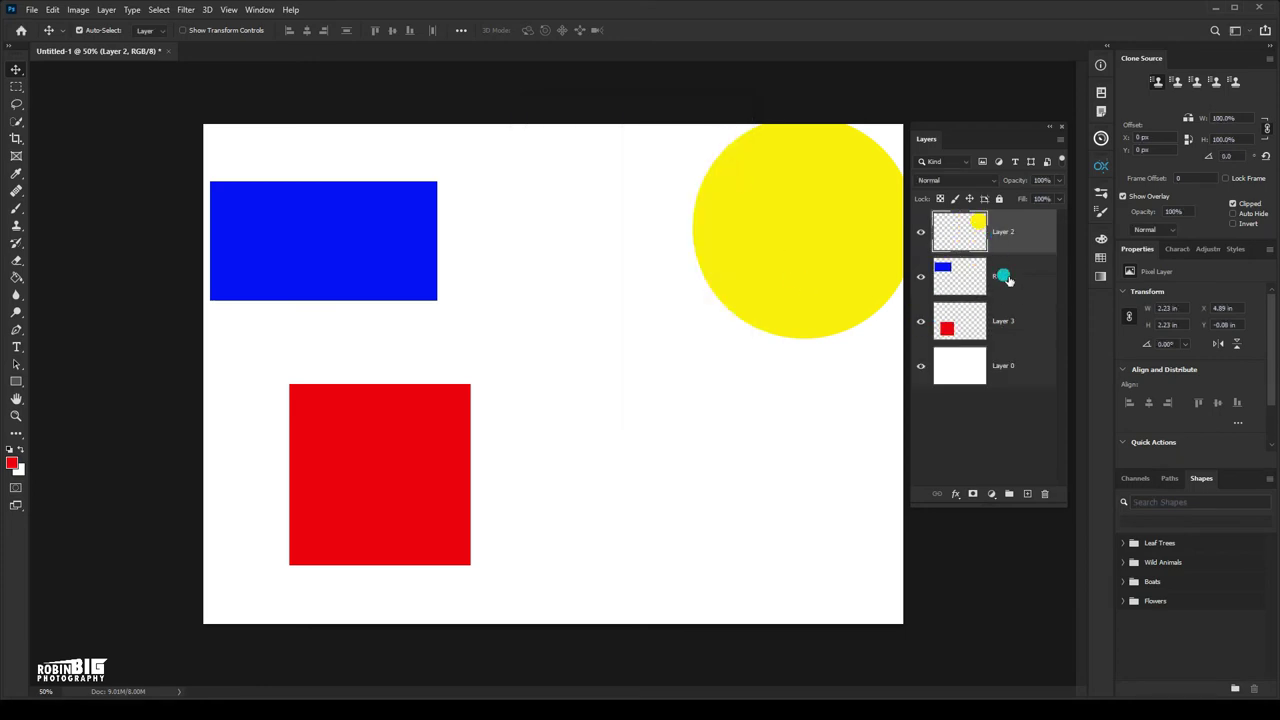
Give Layer 3, which holds the red square, a red colour label
click(1015, 285)
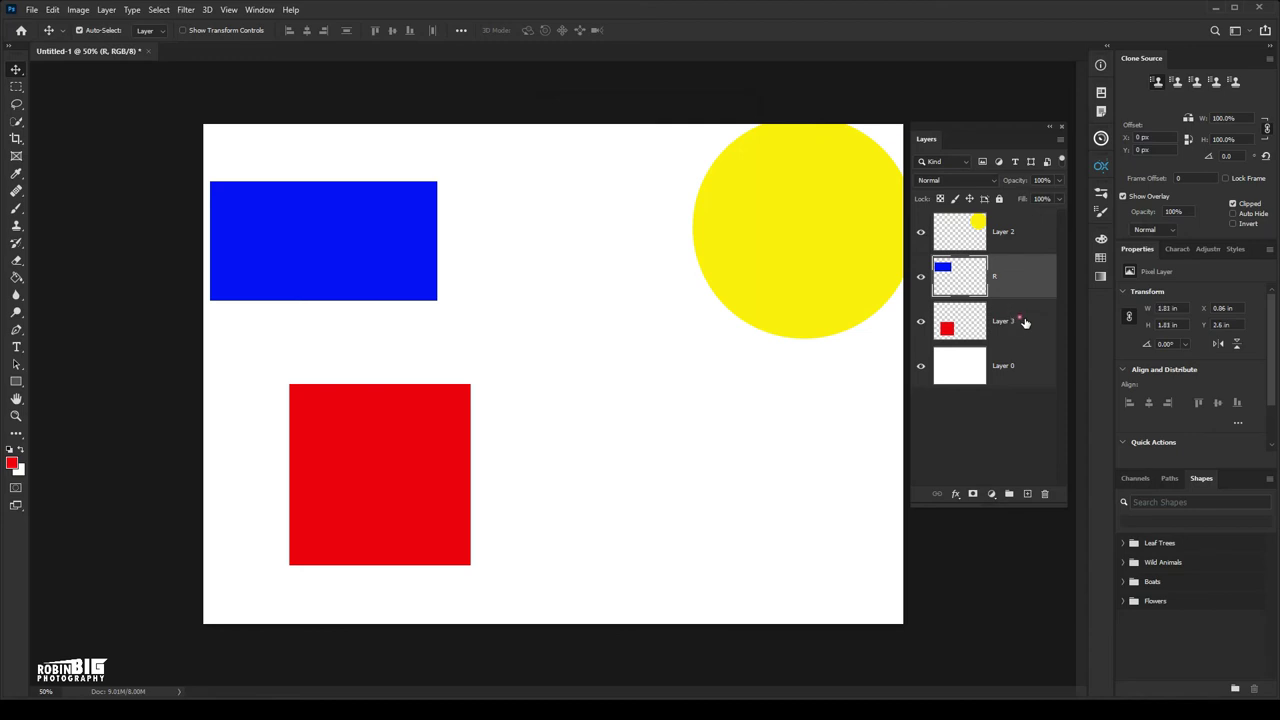
click(1022, 322)
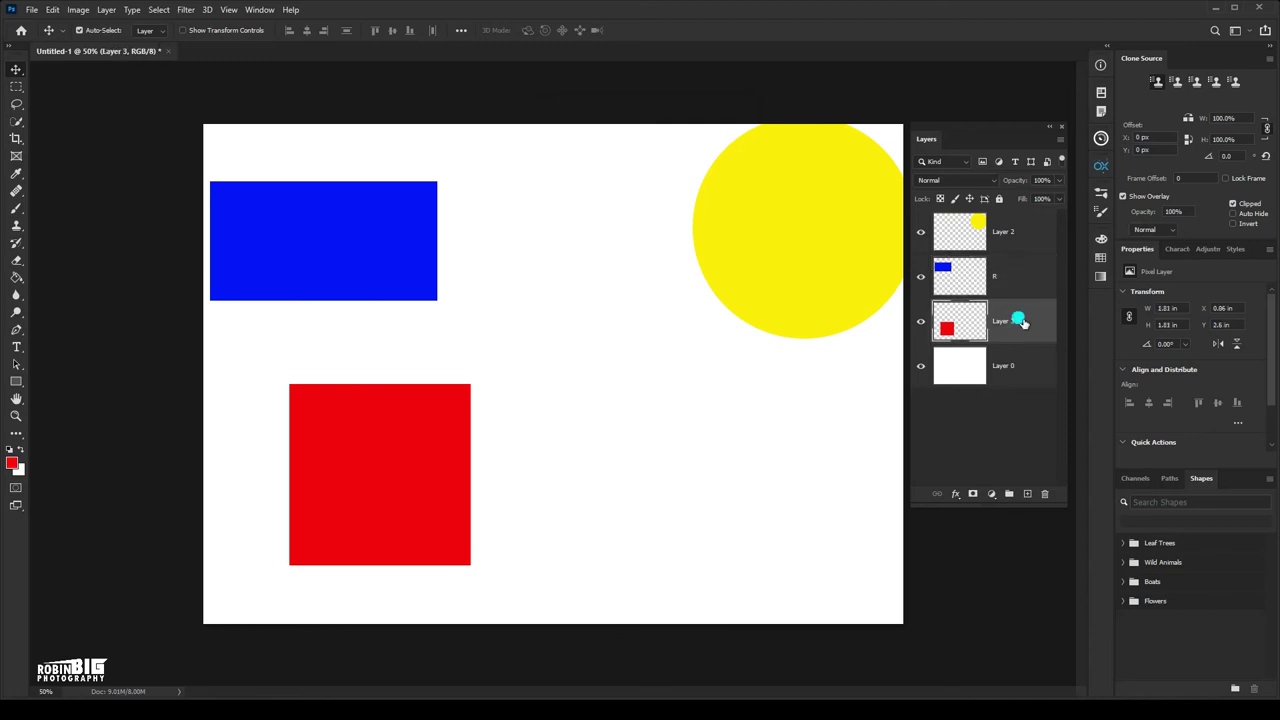
click(1027, 268)
right_click(1026, 267)
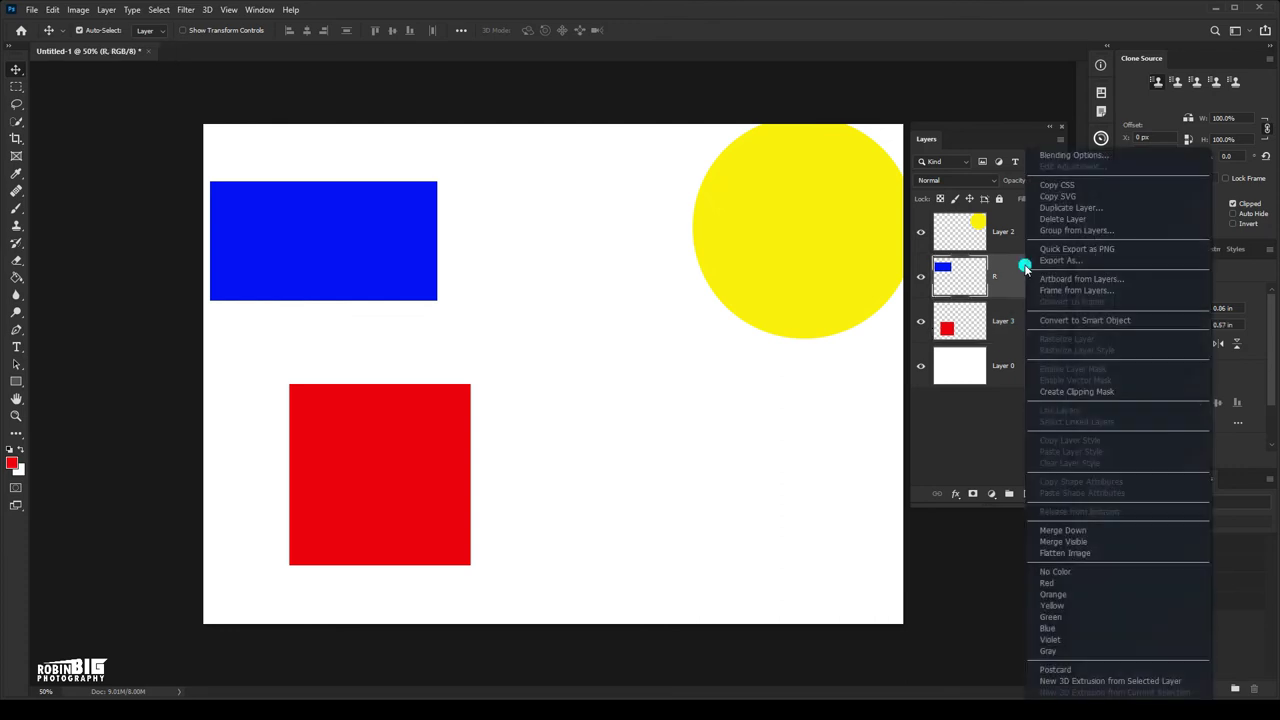
click(1008, 335)
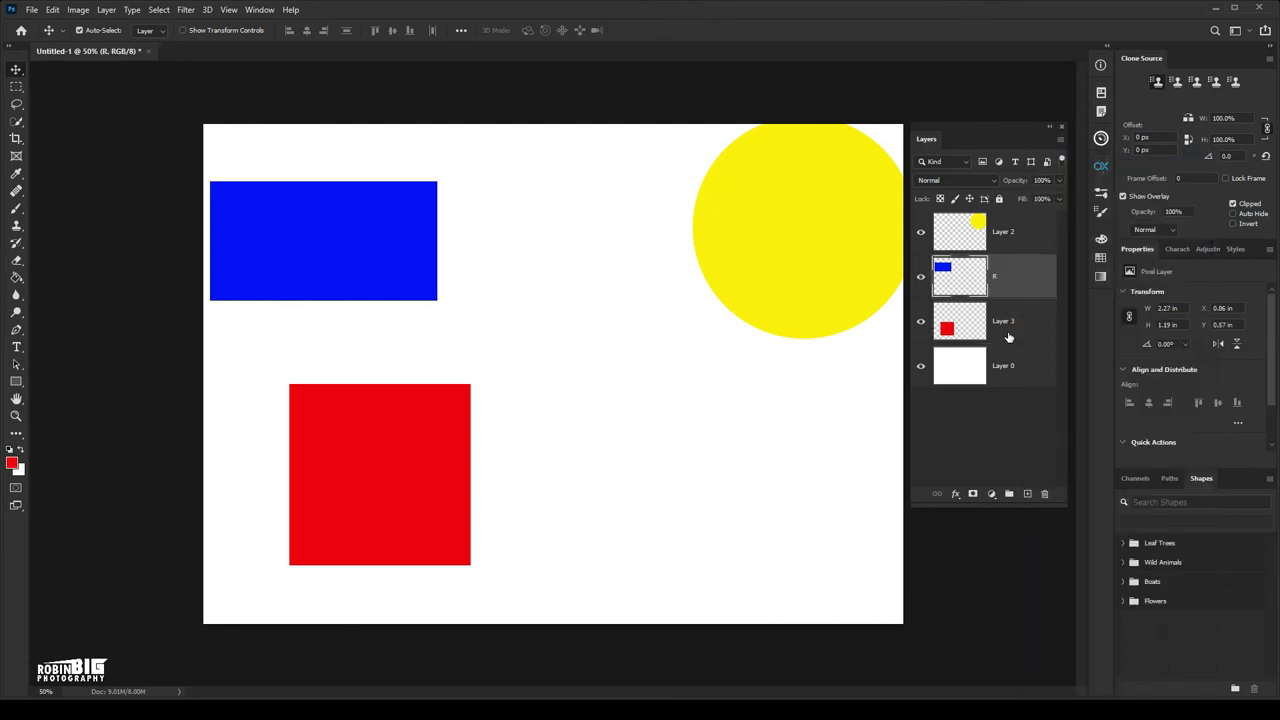
click(1022, 322)
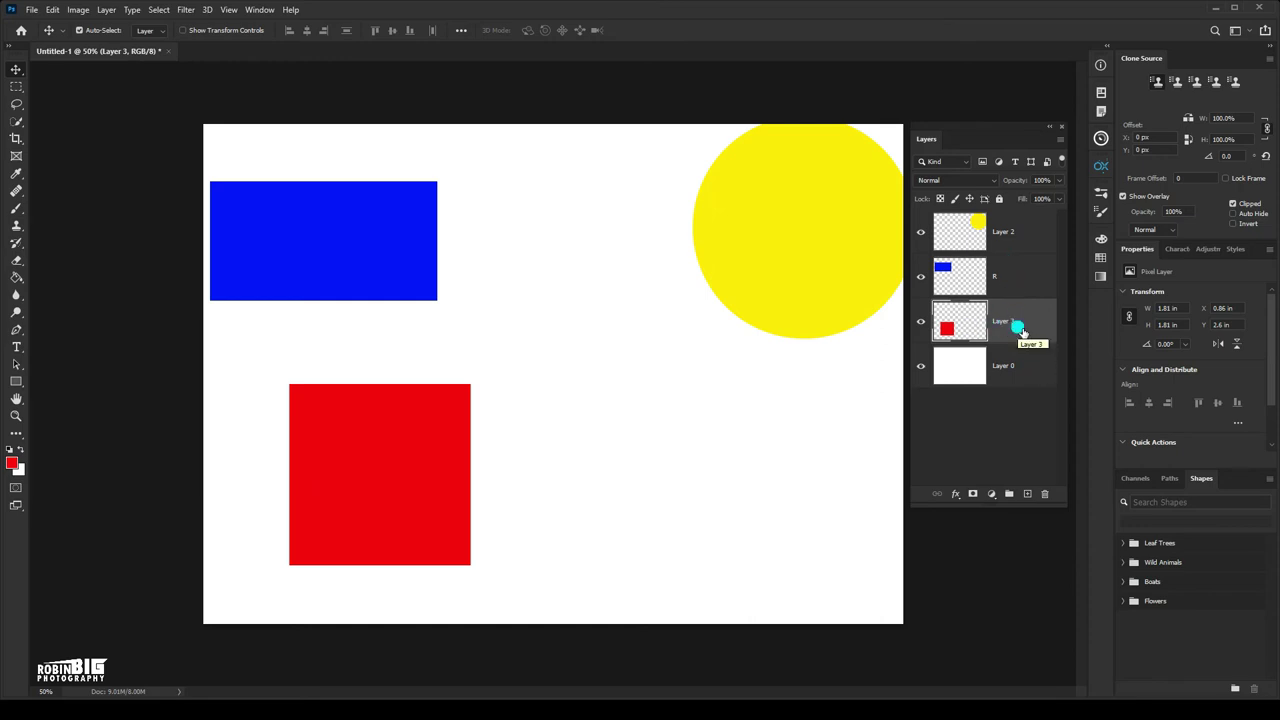
right_click(1017, 326)
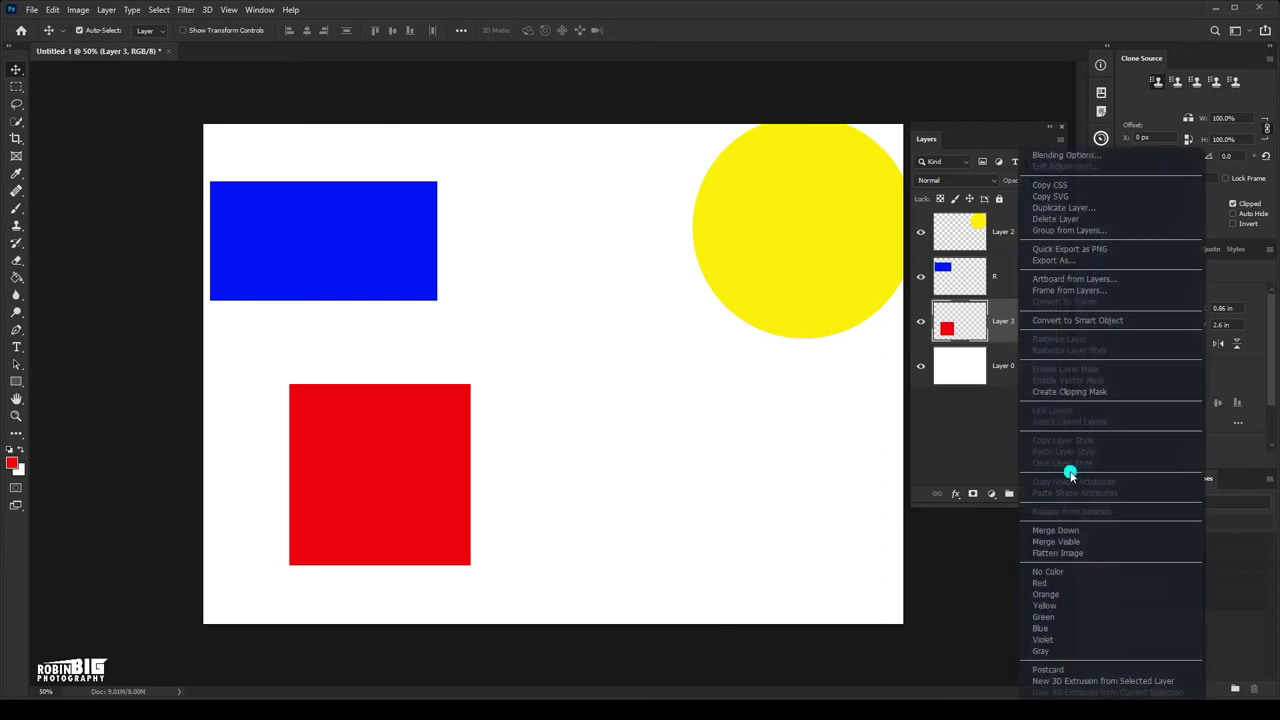
click(1003, 320)
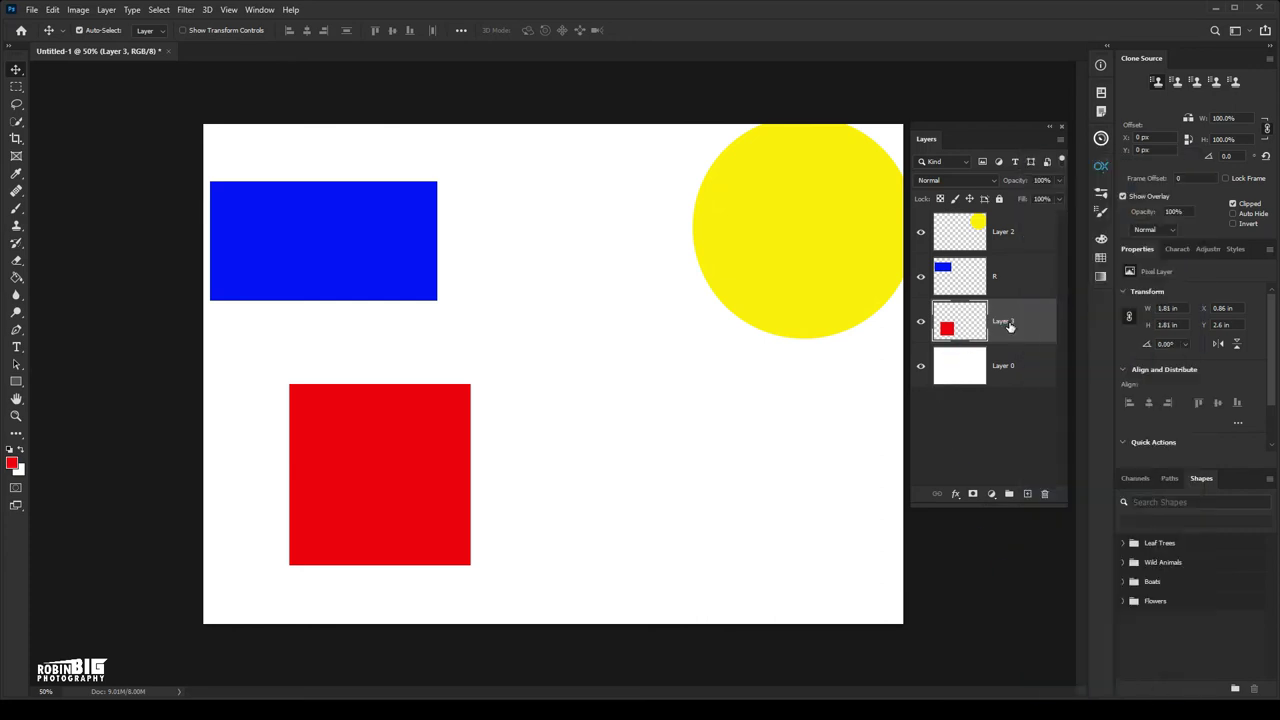
click(1048, 582)
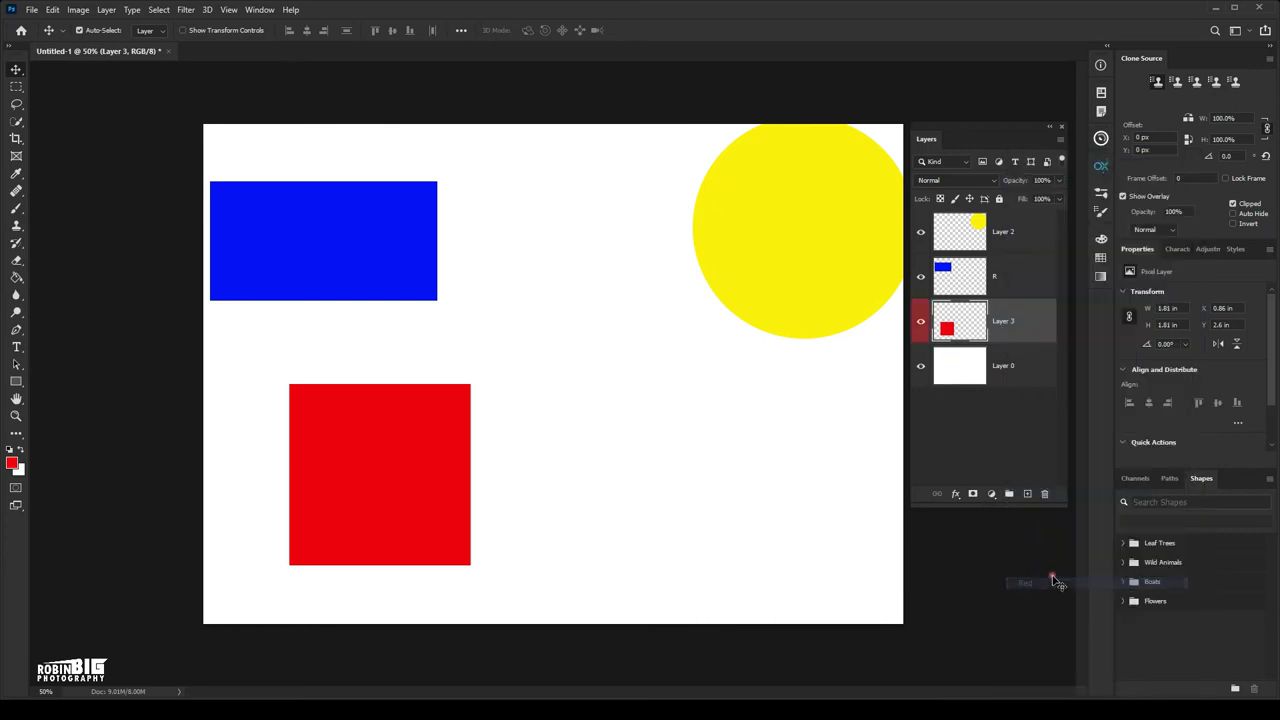
click(1004, 454)
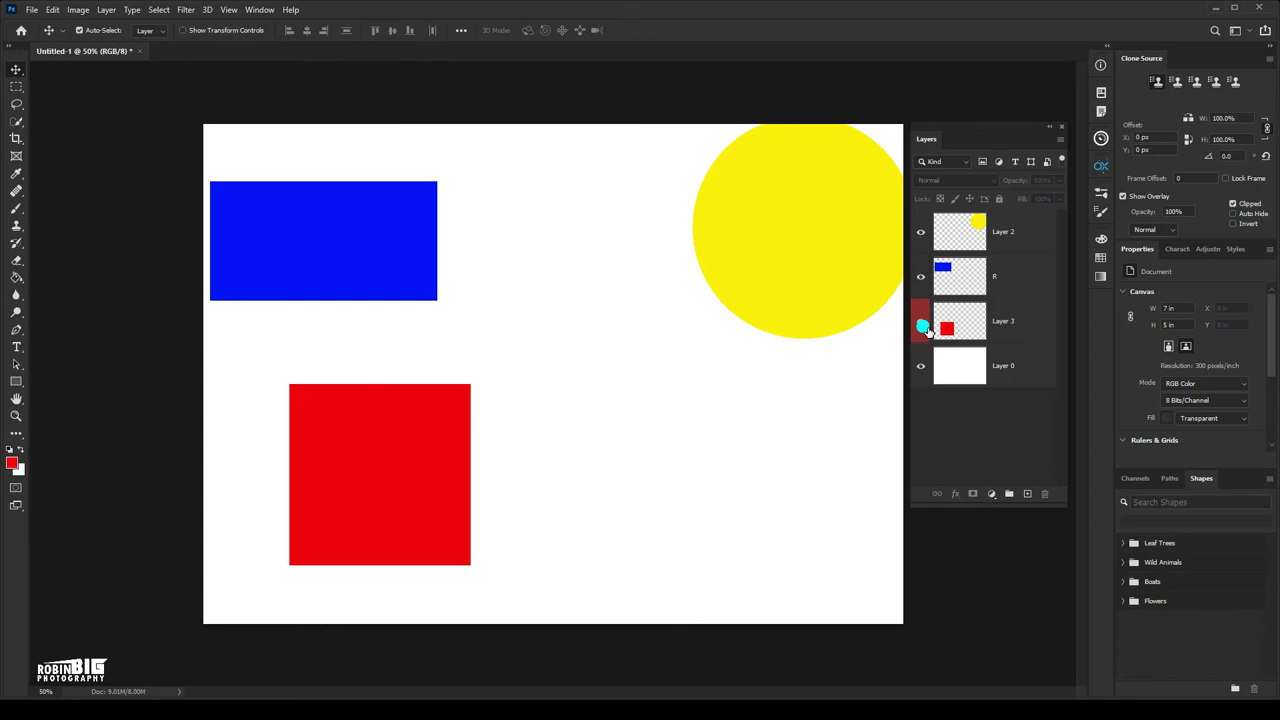
Give layer R a blue colour label and Layer 2 a yellow one
click(1007, 331)
click(1003, 276)
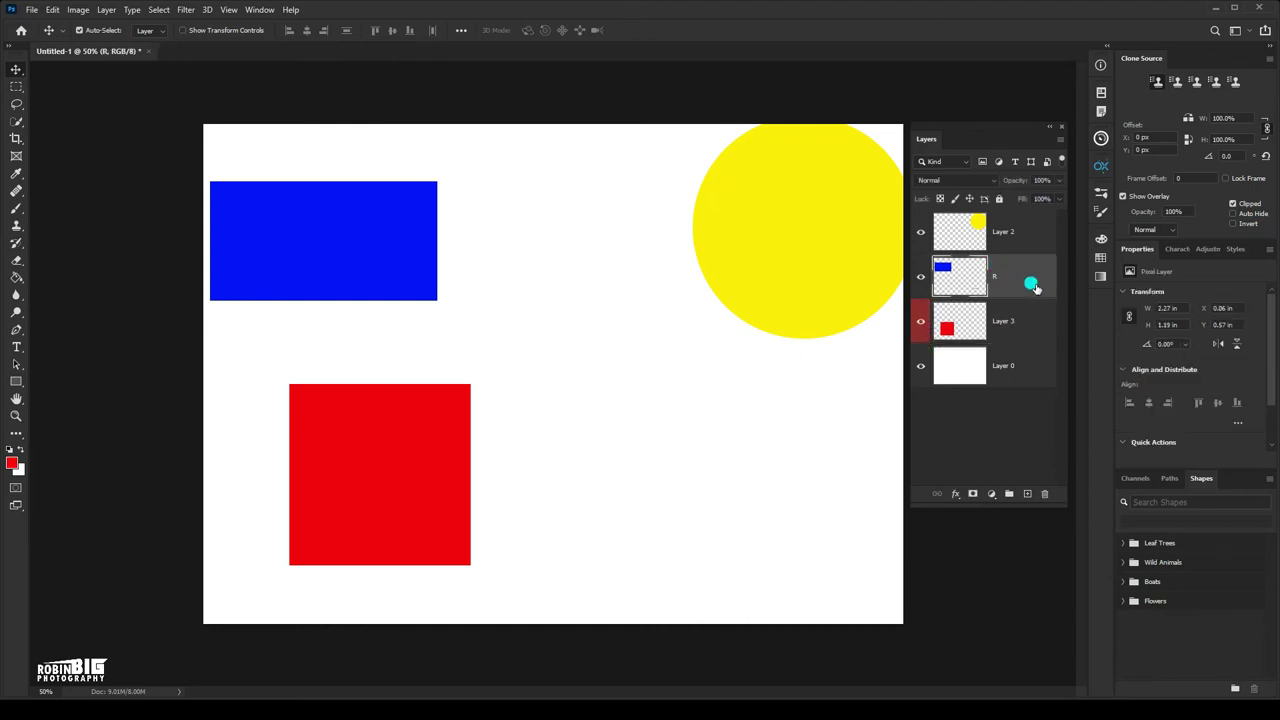
right_click(1028, 285)
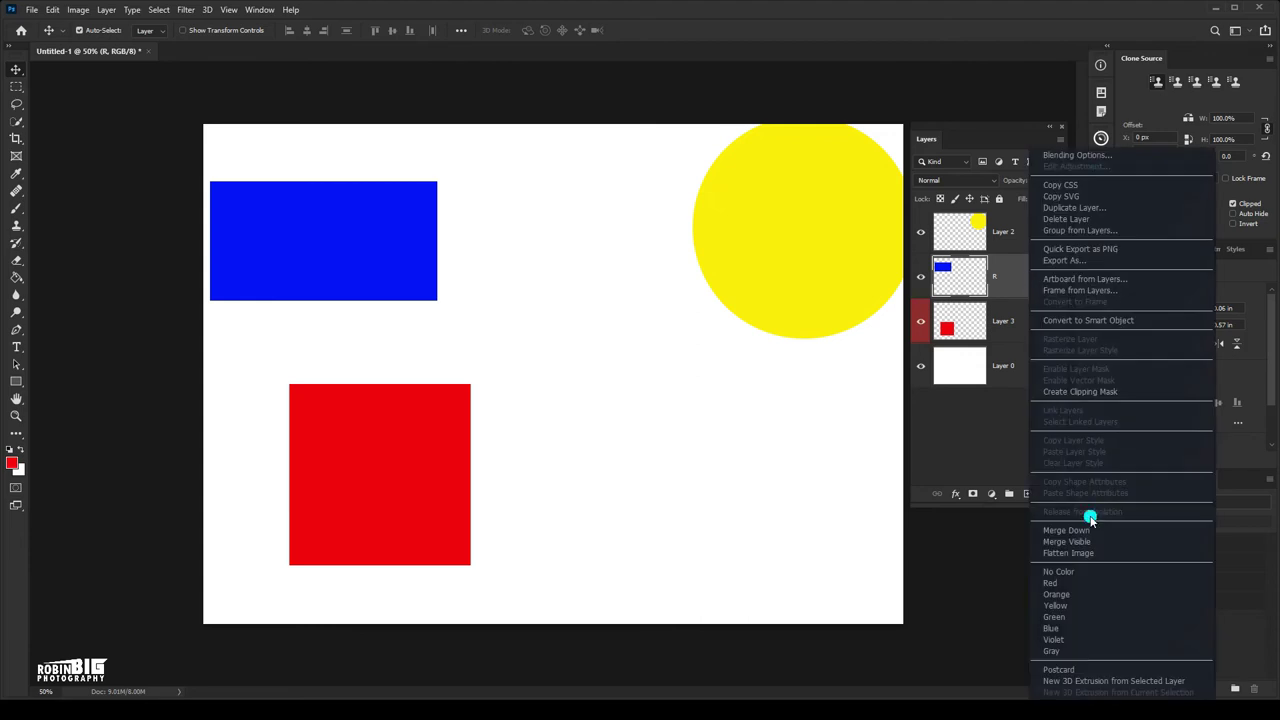
click(1060, 628)
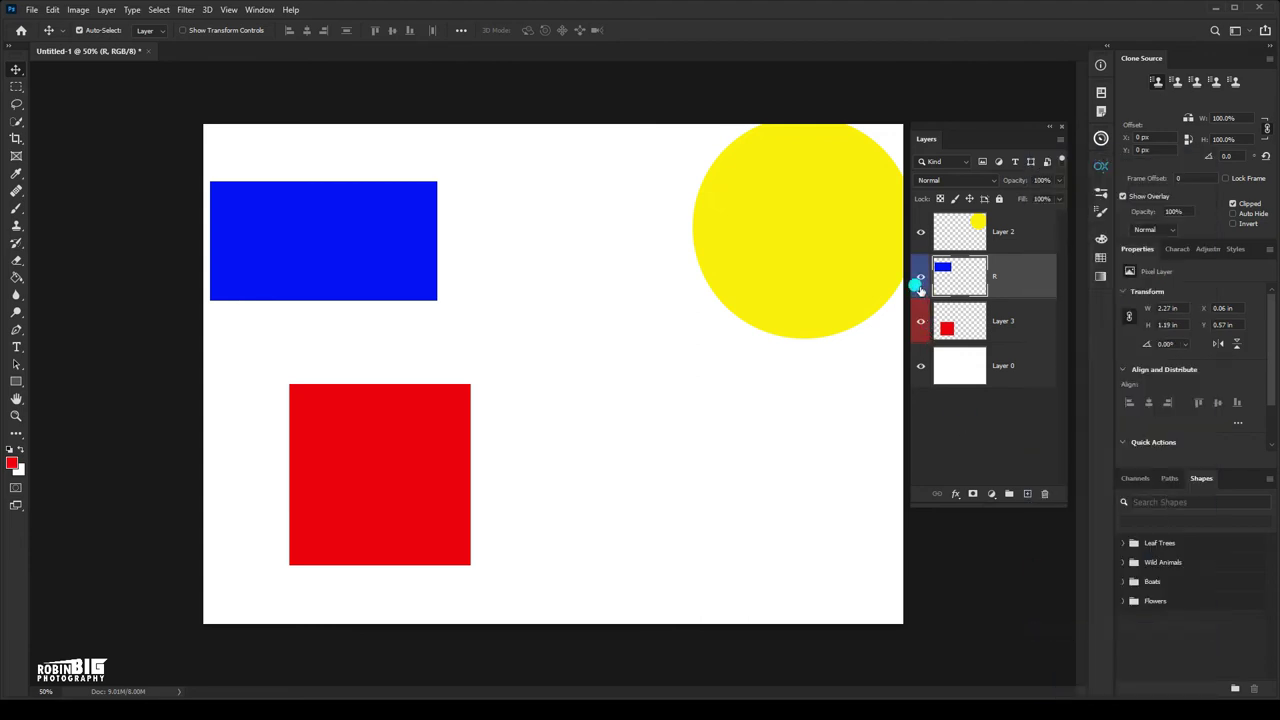
click(1008, 232)
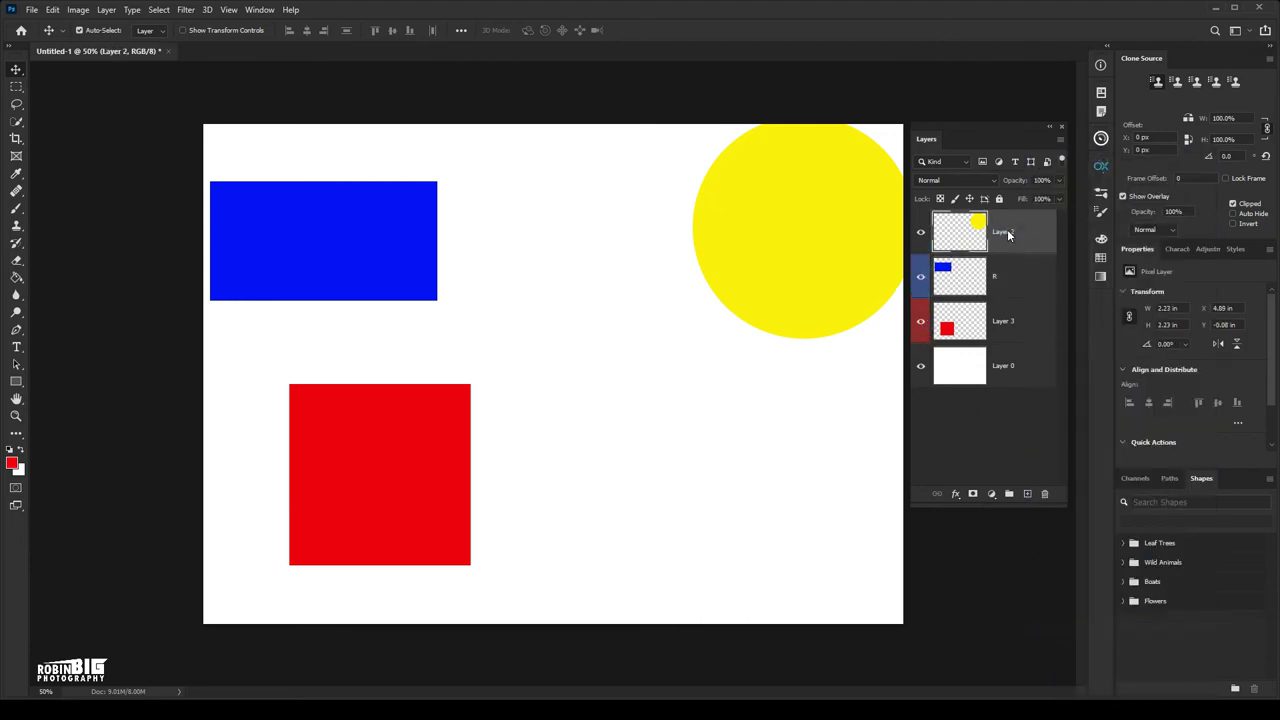
right_click(1008, 232)
click(1034, 606)
right_click(926, 319)
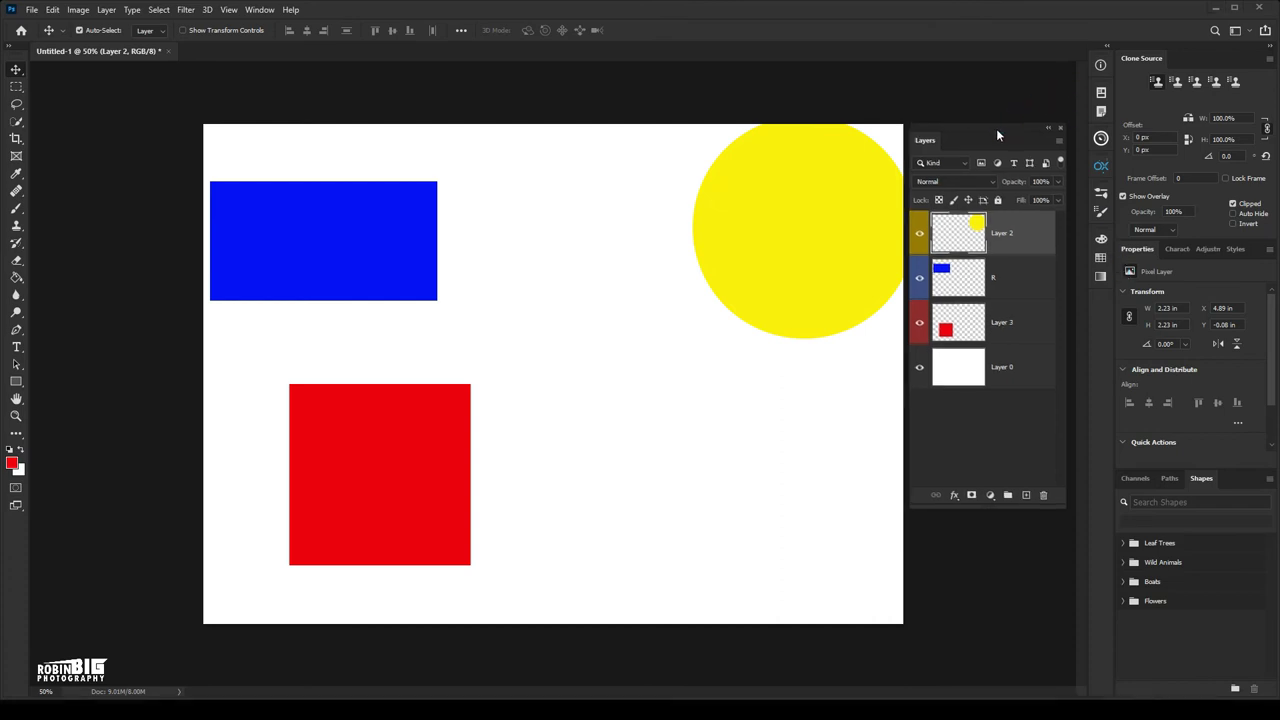
Dock the Layers panel beside Channels, Paths and Shapes, enlarged to show all four layers
mouse_move(997, 127)
mouse_down()
mouse_move(742, 223)
mouse_move(1226, 482)
mouse_move(1212, 475)
mouse_up()
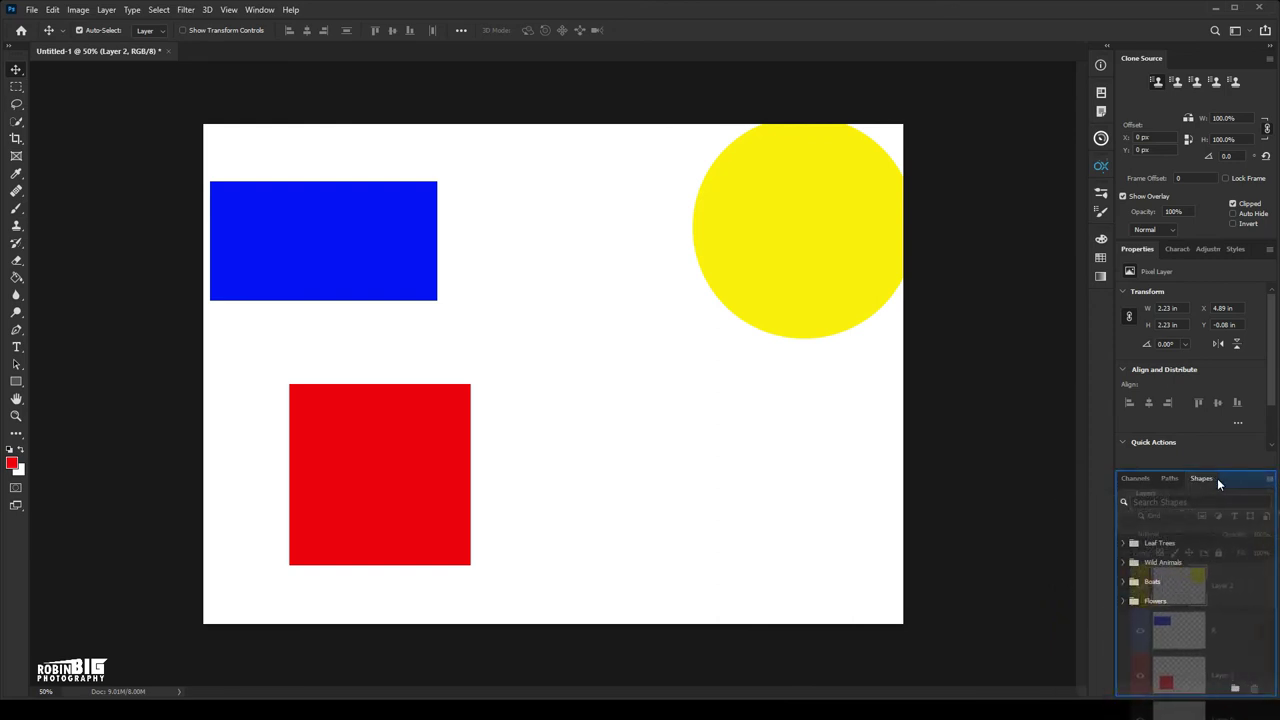
mouse_move(1212, 475)
mouse_down()
mouse_move(1192, 478)
mouse_move(1218, 480)
mouse_move(1203, 476)
mouse_up()
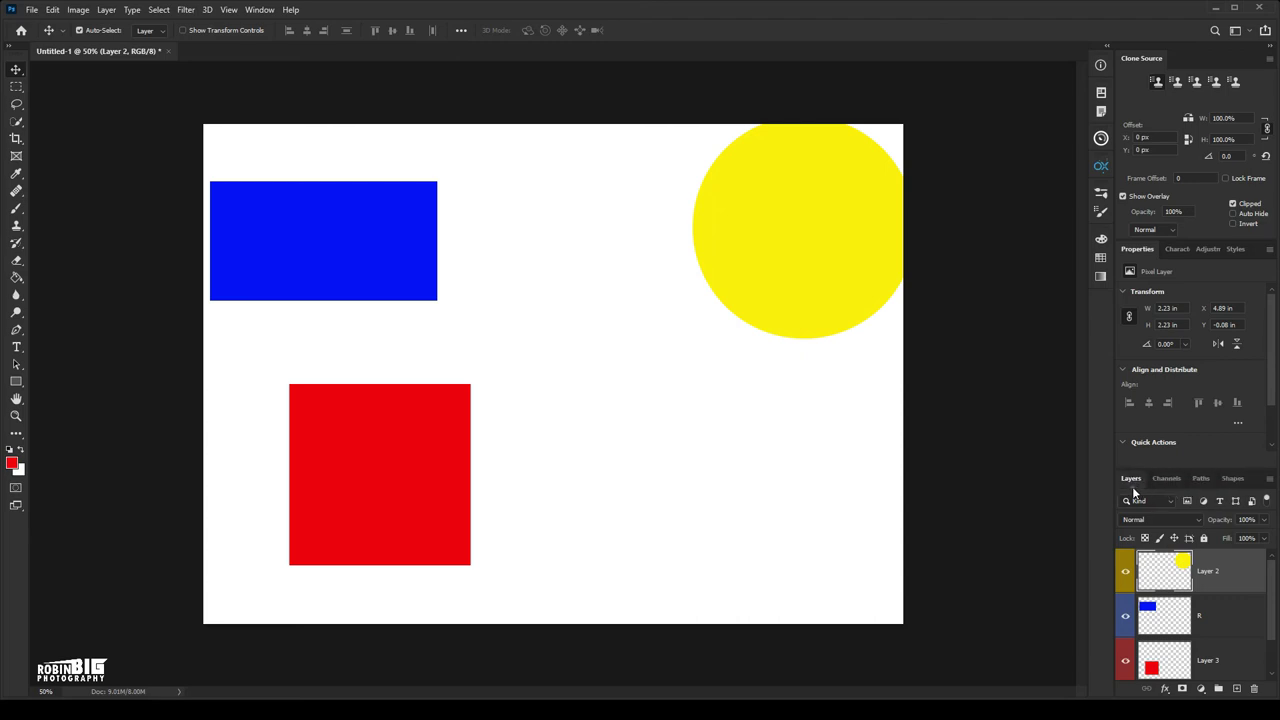
click(1128, 480)
click(1203, 616)
click(1192, 476)
drag(1182, 474, 1182, 380)
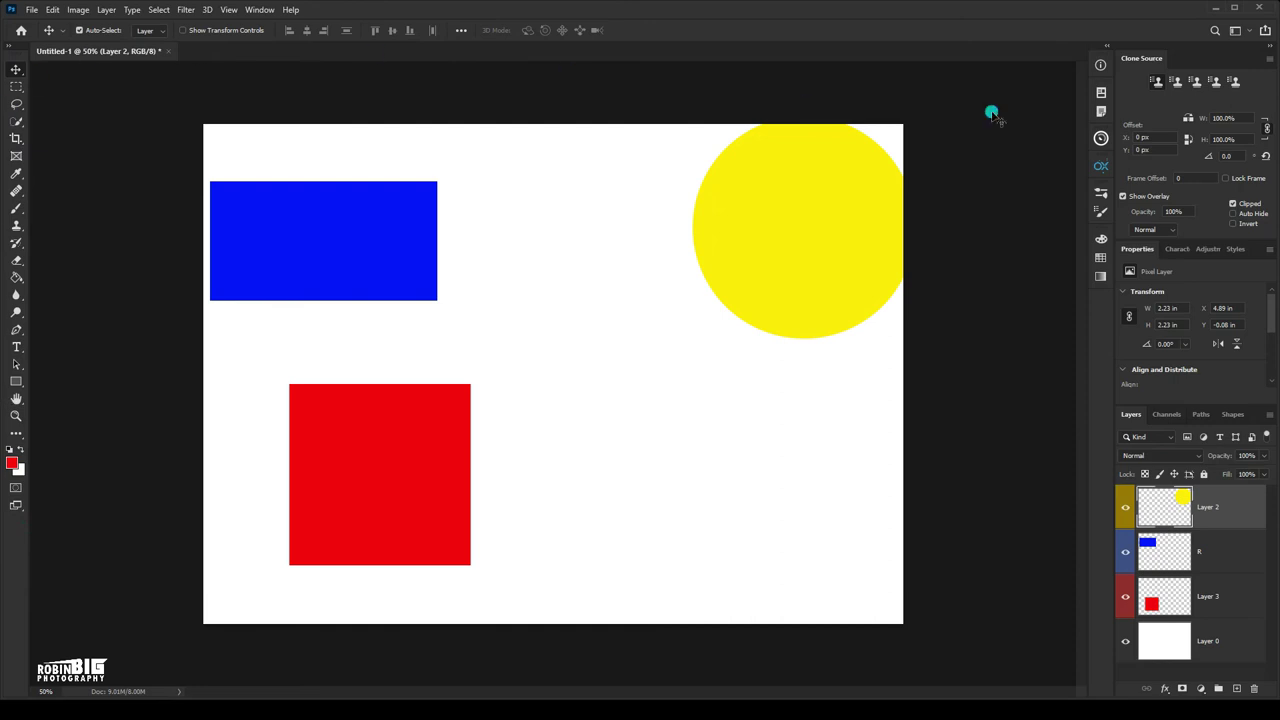
Switch to the Essentials workspace and move the yellow circle toward the canvas middle
click(260, 10)
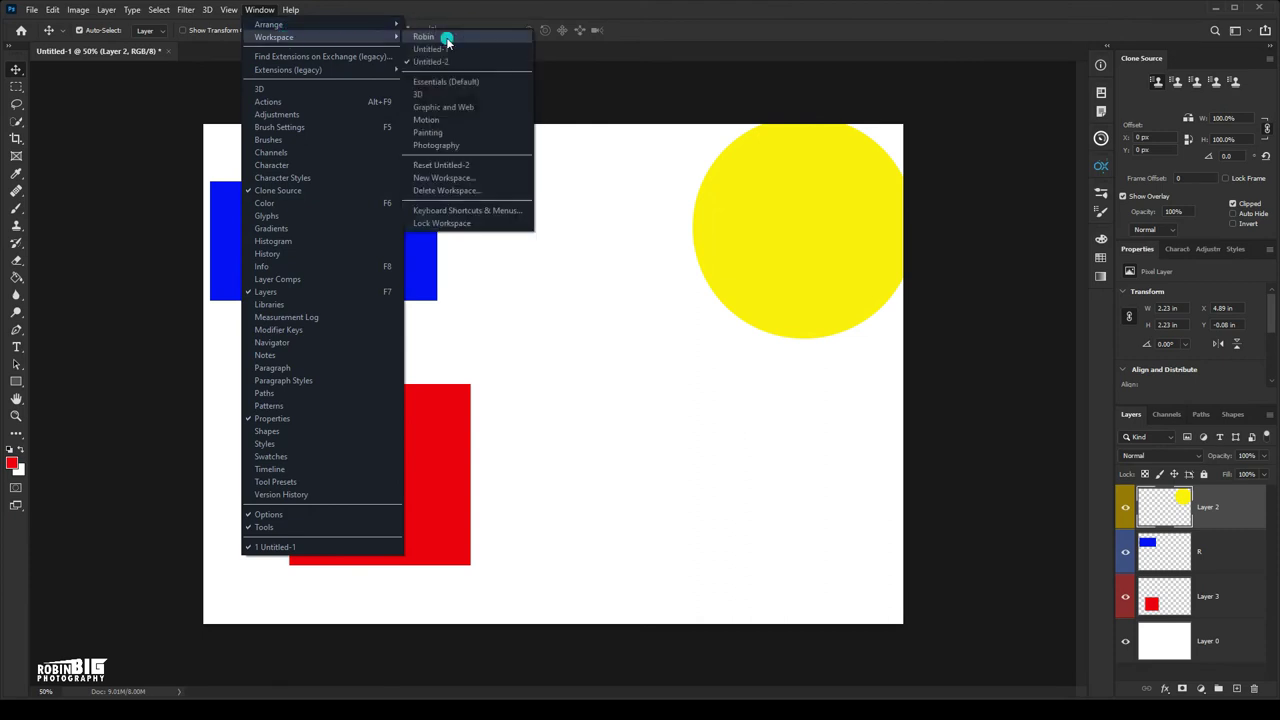
mouse_move(274, 37)
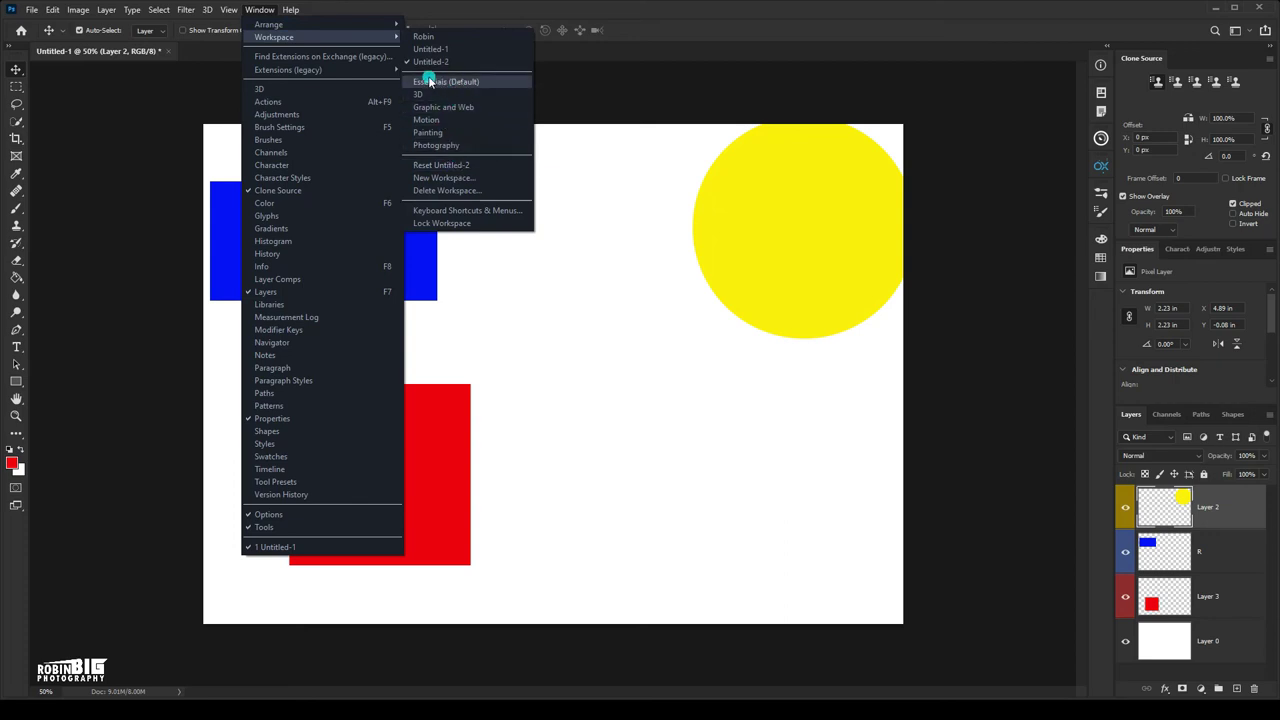
click(463, 81)
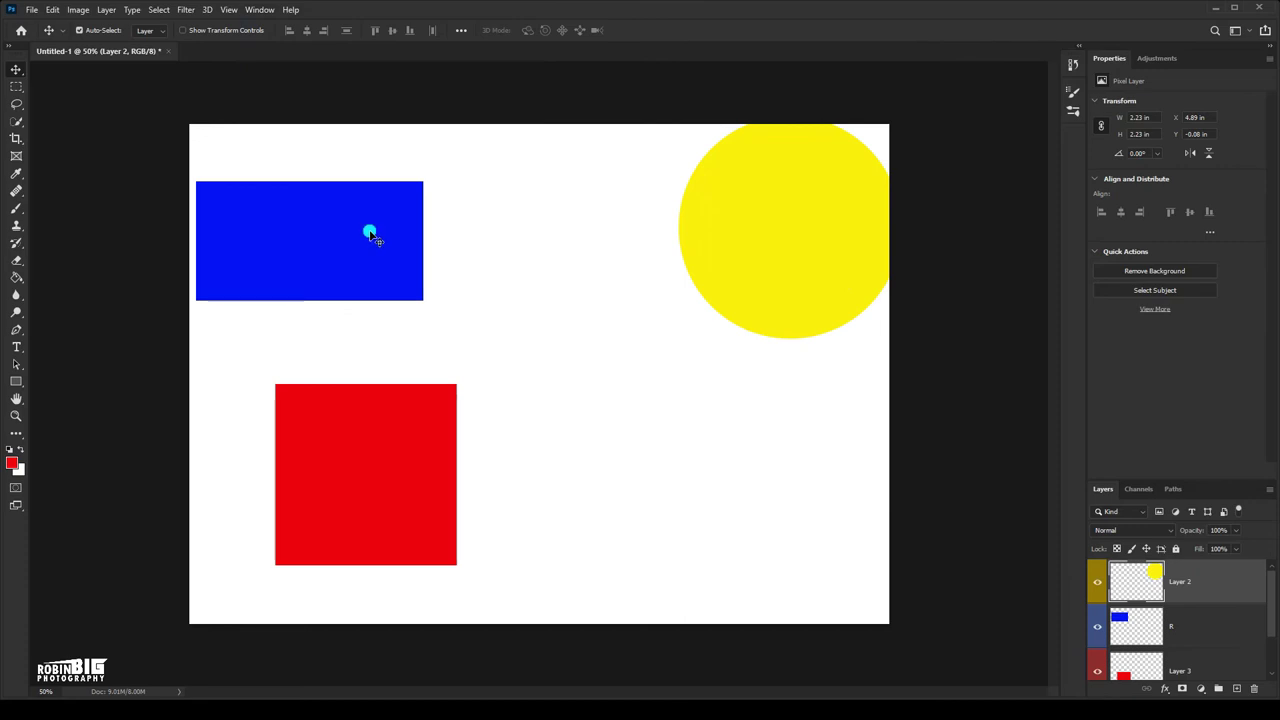
mouse_move(800, 214)
mouse_down()
mouse_move(595, 289)
mouse_move(649, 350)
mouse_up()
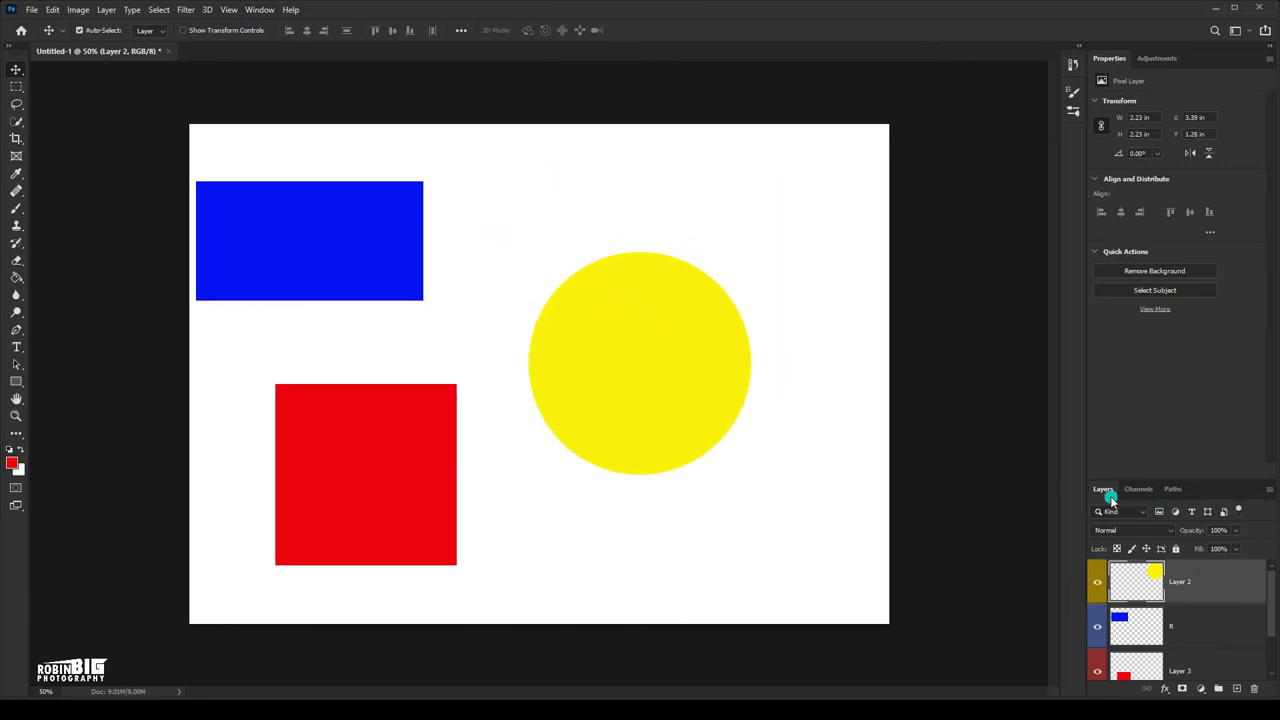
Float the Layers panel and lengthen it so all layers show, selecting layer R
drag(1105, 490, 877, 161)
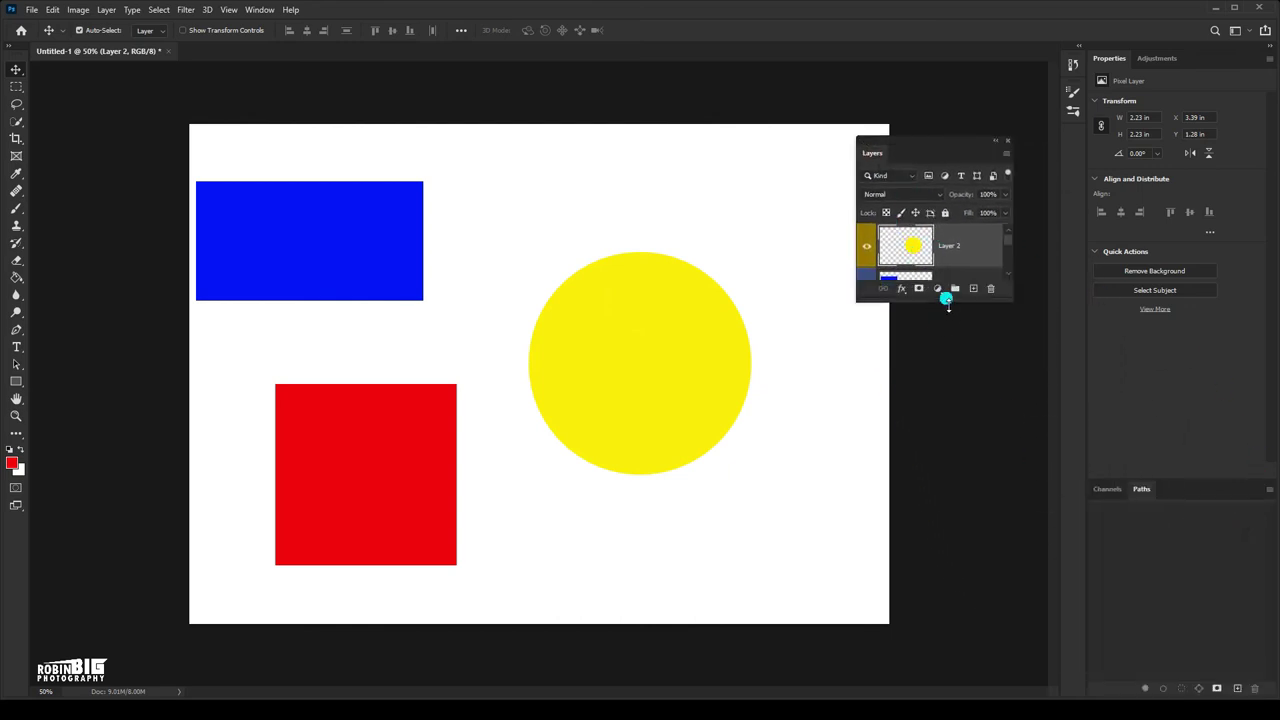
drag(947, 305, 966, 545)
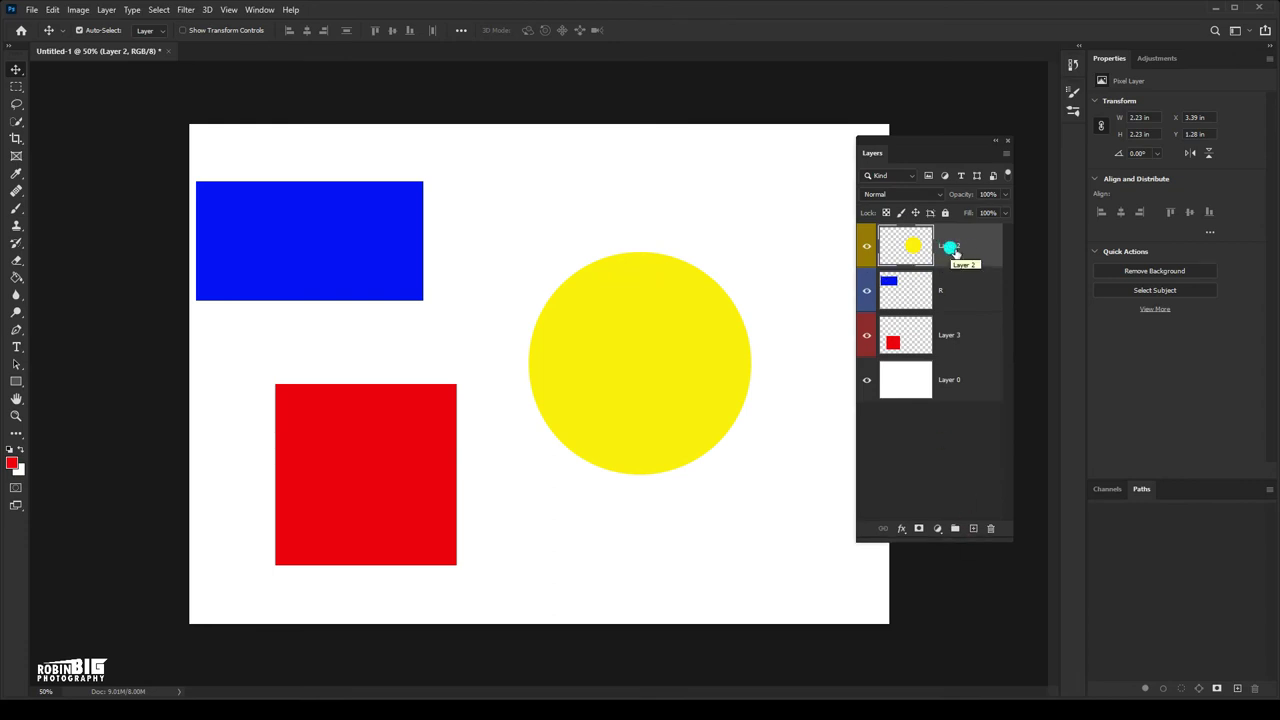
click(943, 288)
click(963, 250)
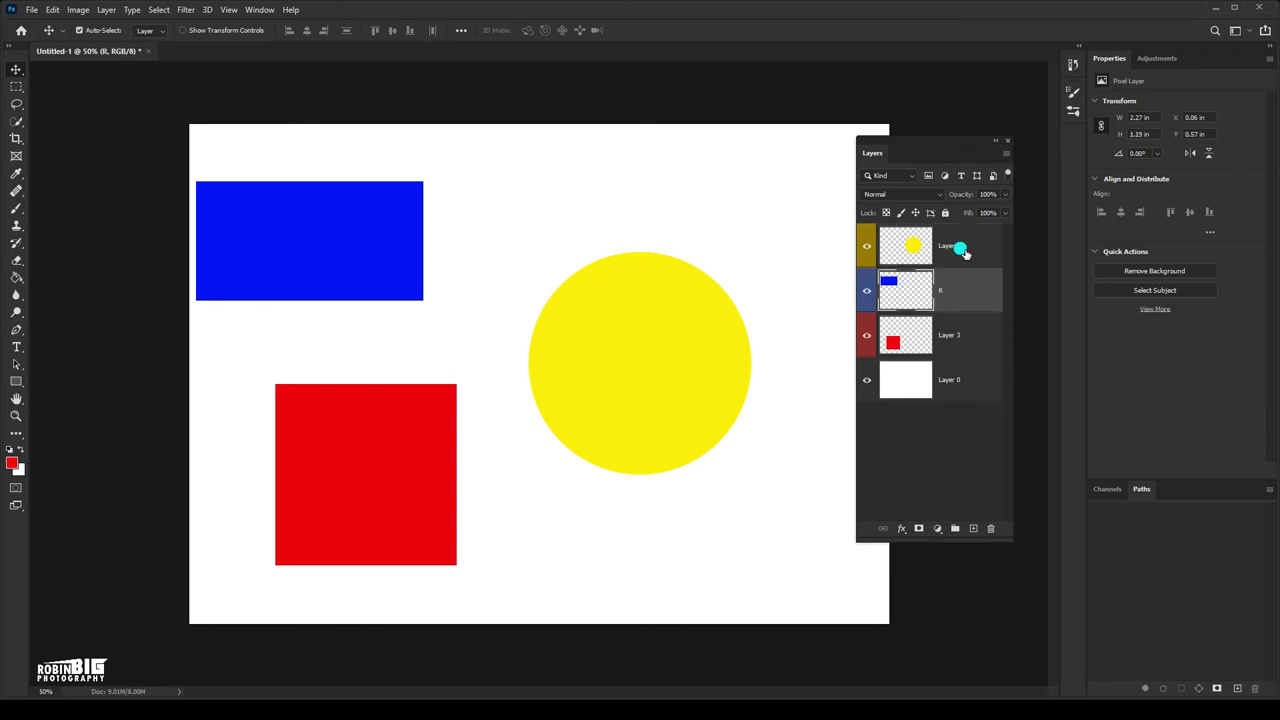
key(Delete)
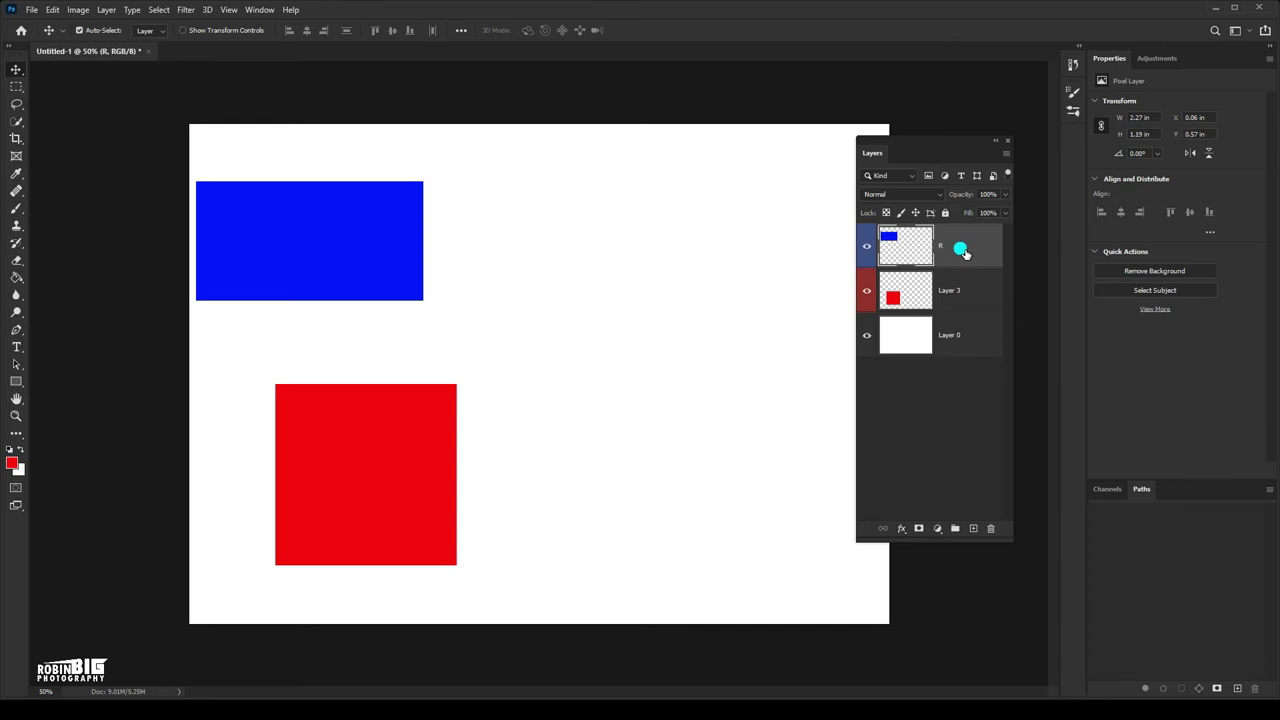
key(ctrl+z)
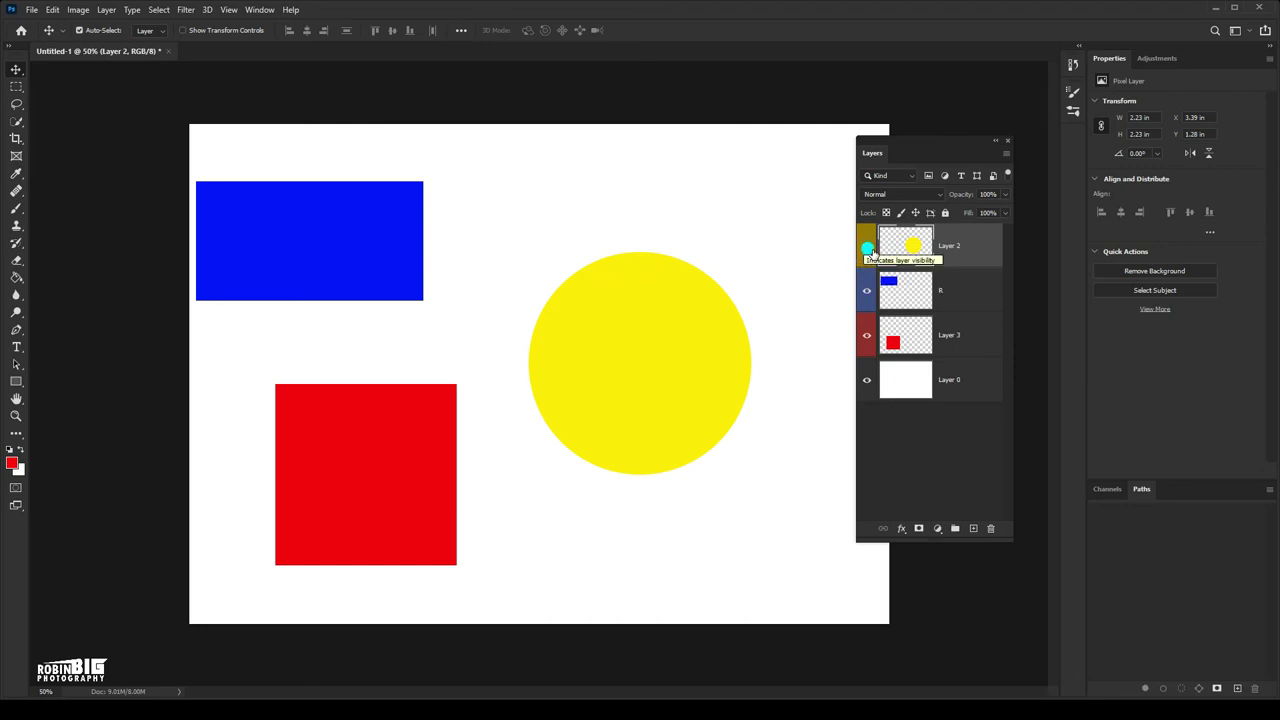
Dock the floating Layers panel beside Properties, leaving all four layers visible
click(867, 247)
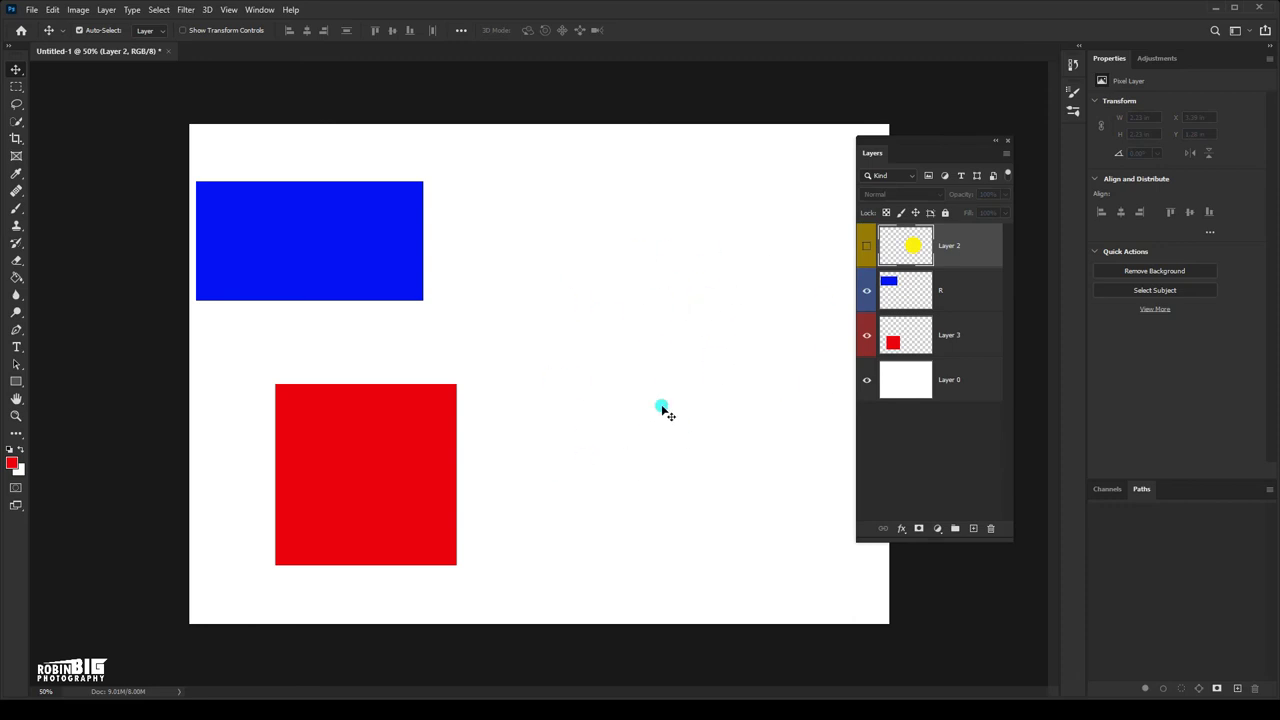
drag(914, 142, 1050, 128)
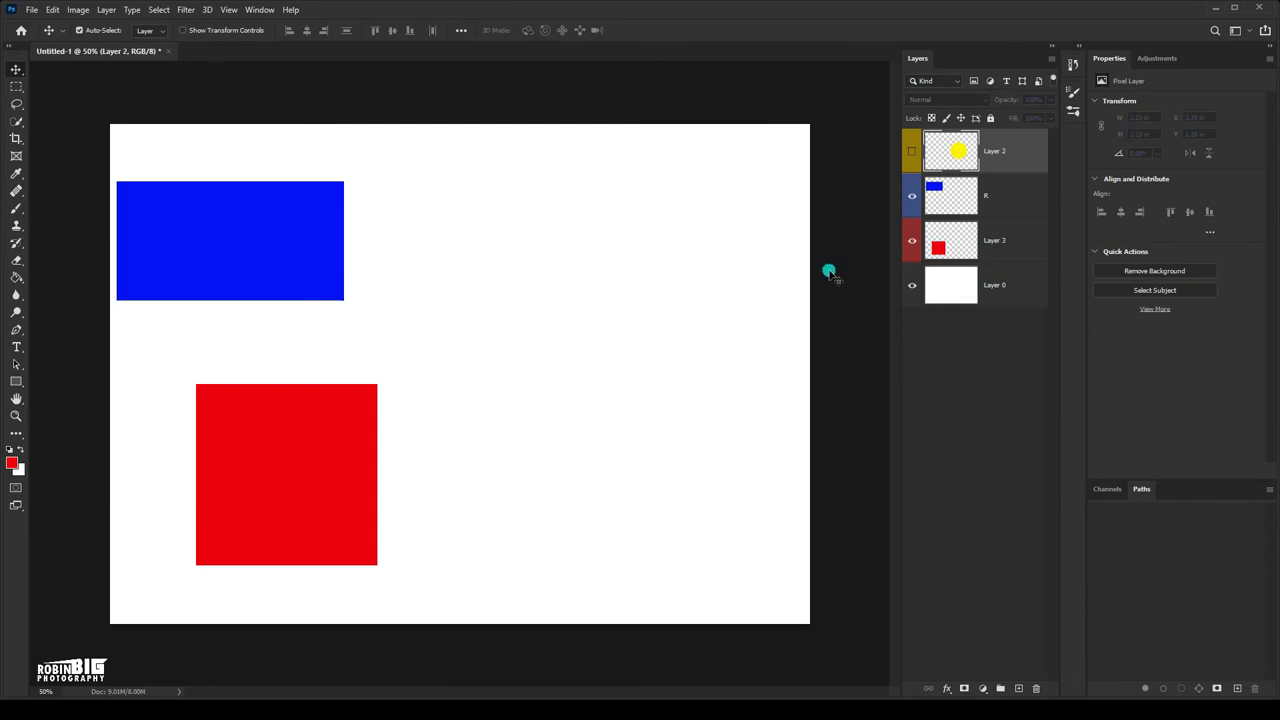
click(912, 198)
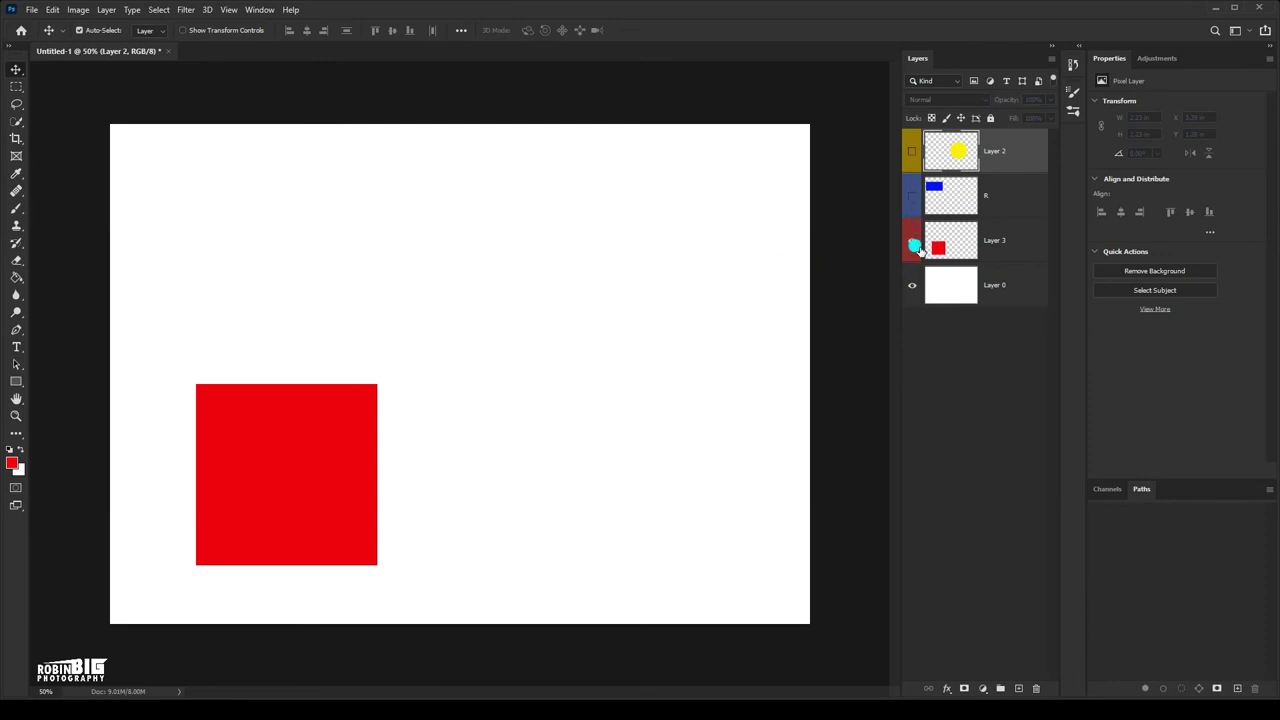
click(912, 241)
click(912, 241)
click(912, 196)
click(912, 151)
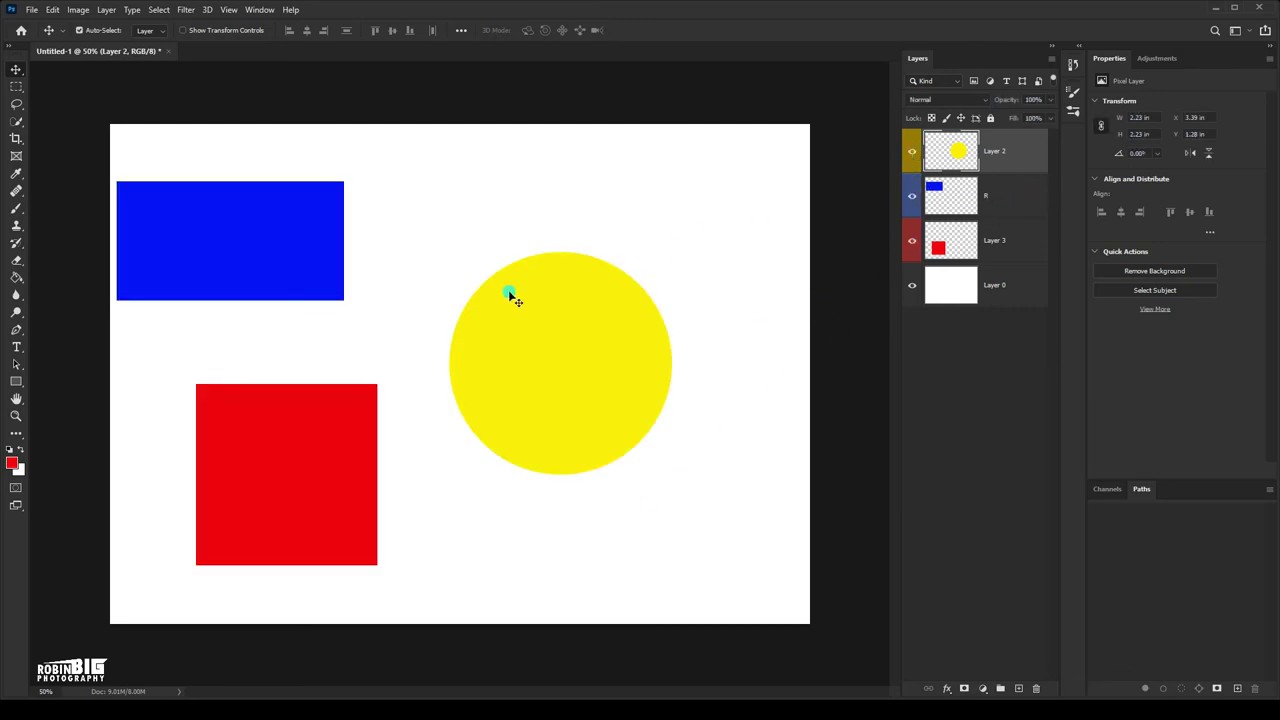
click(745, 236)
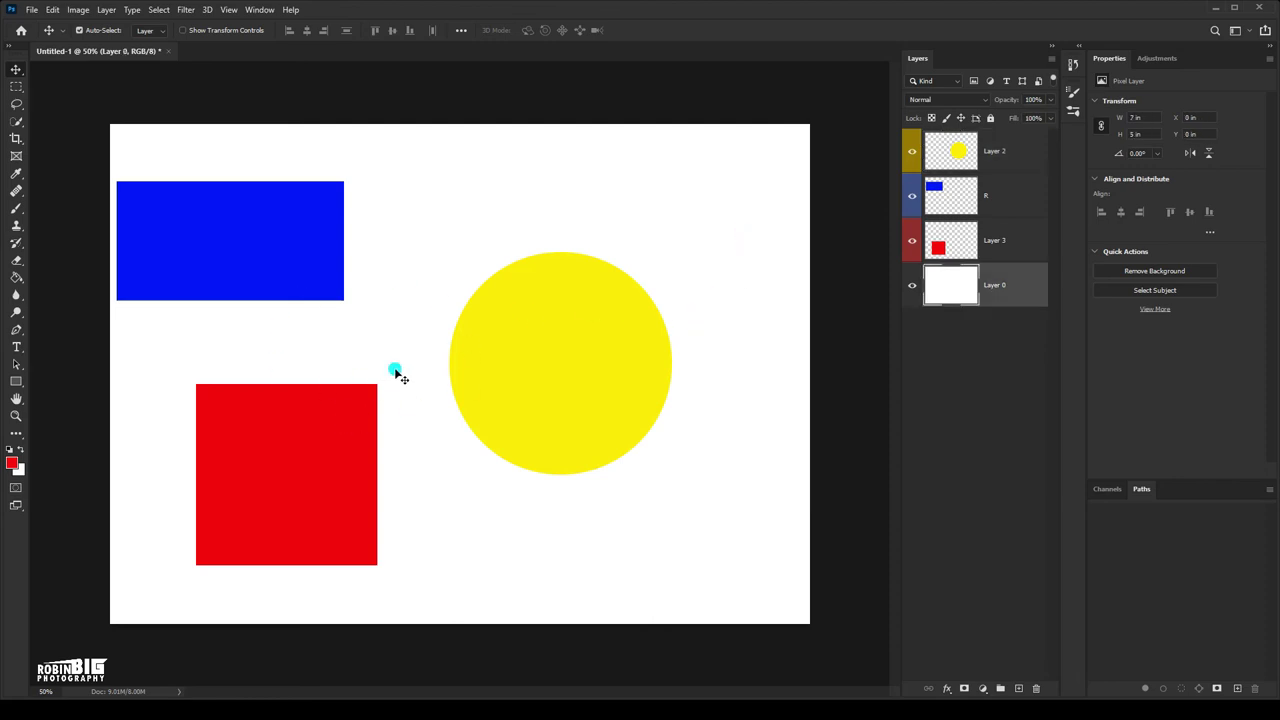
click(1005, 153)
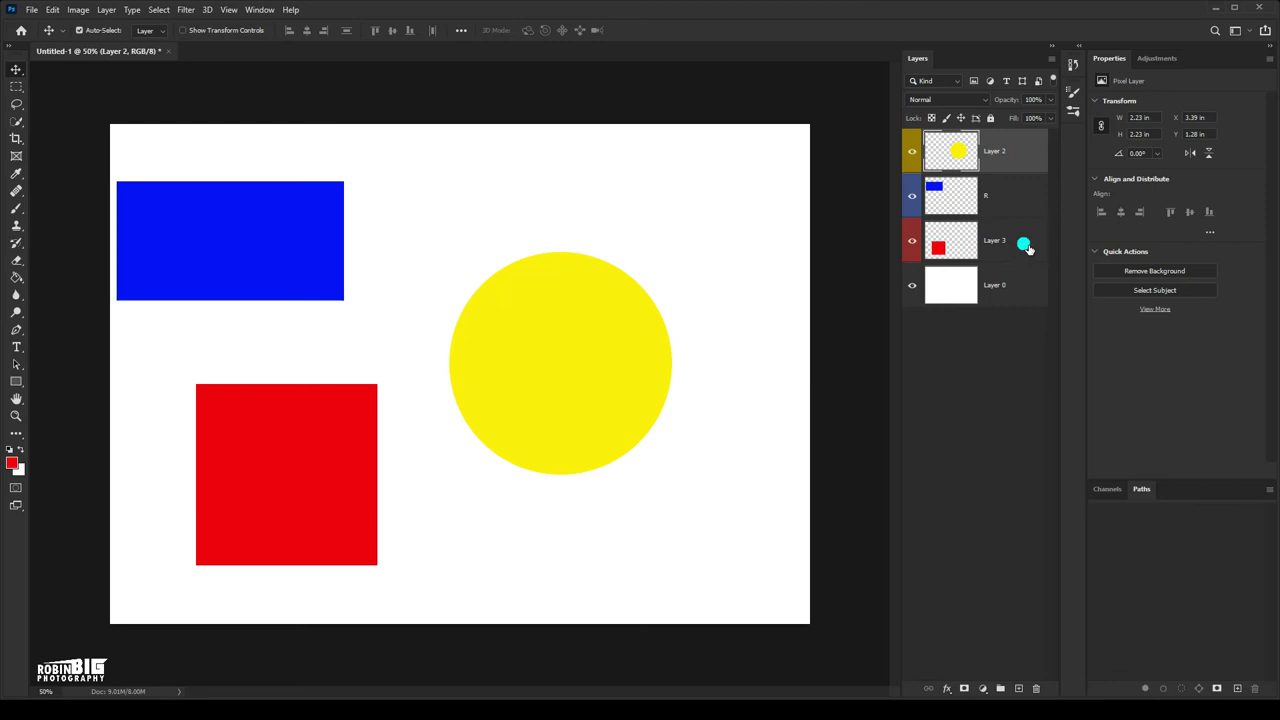
shift+click(1025, 244)
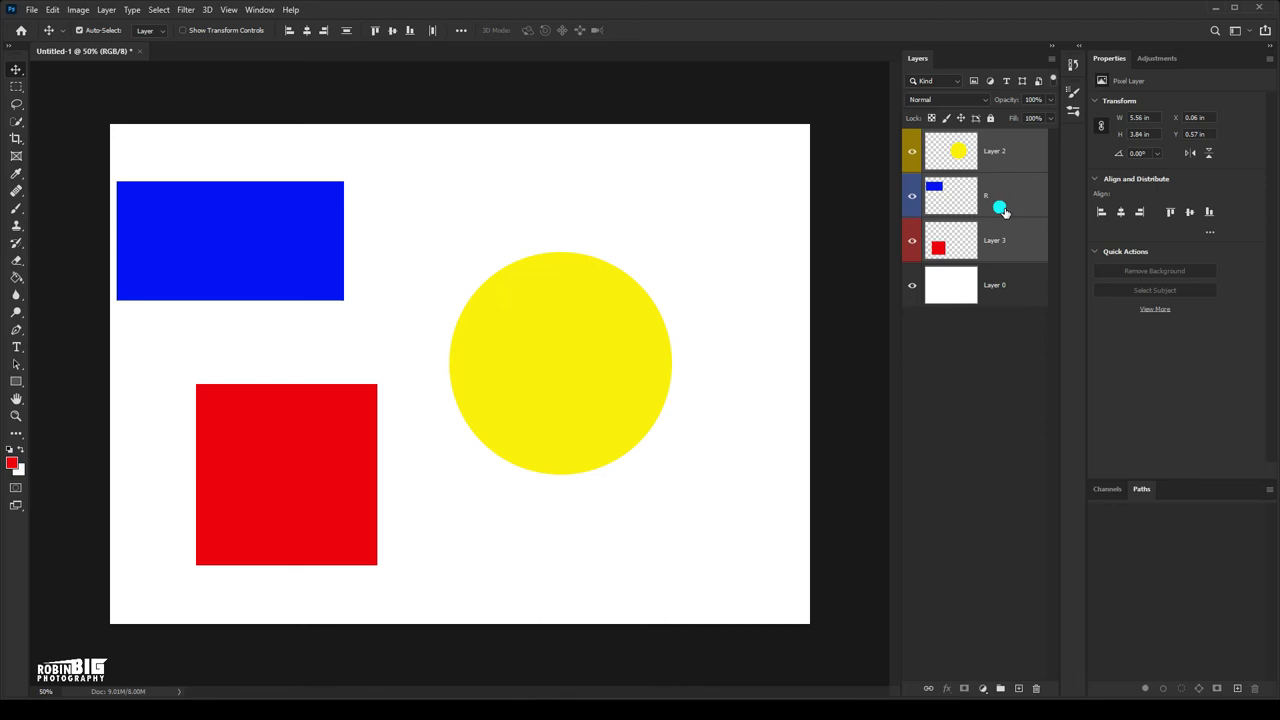
key(Delete)
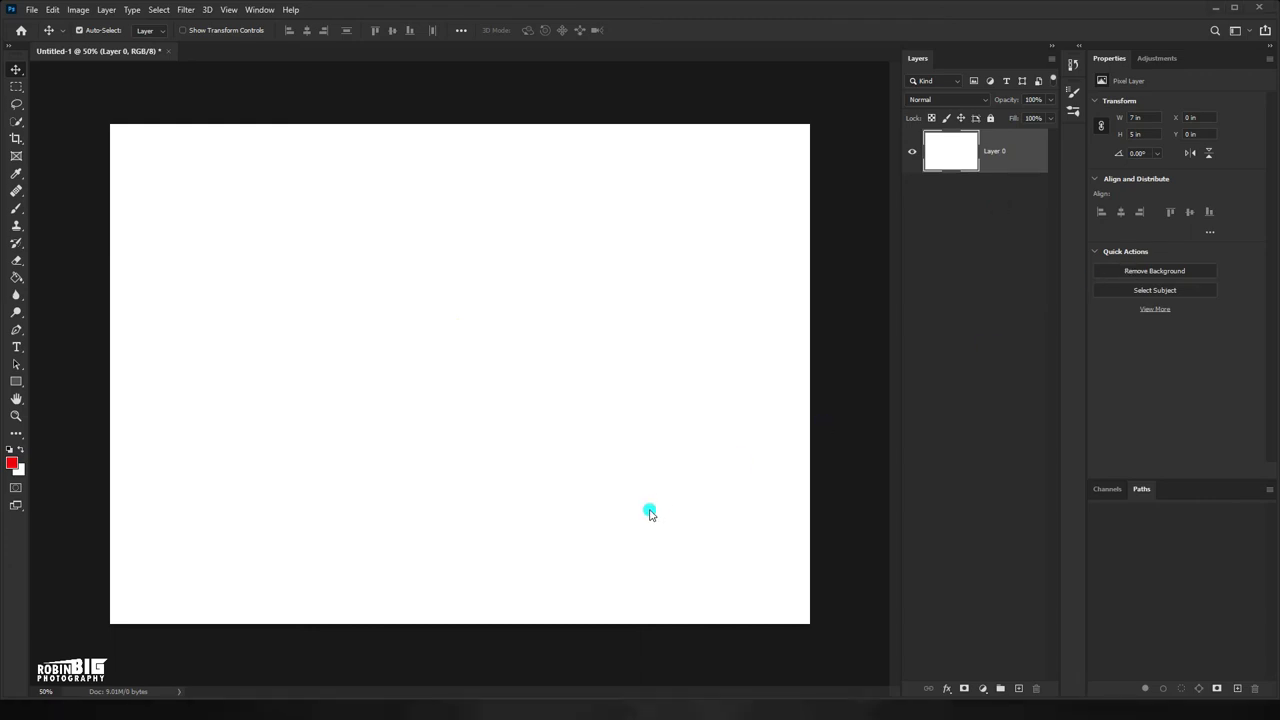
key(ctrl+z)
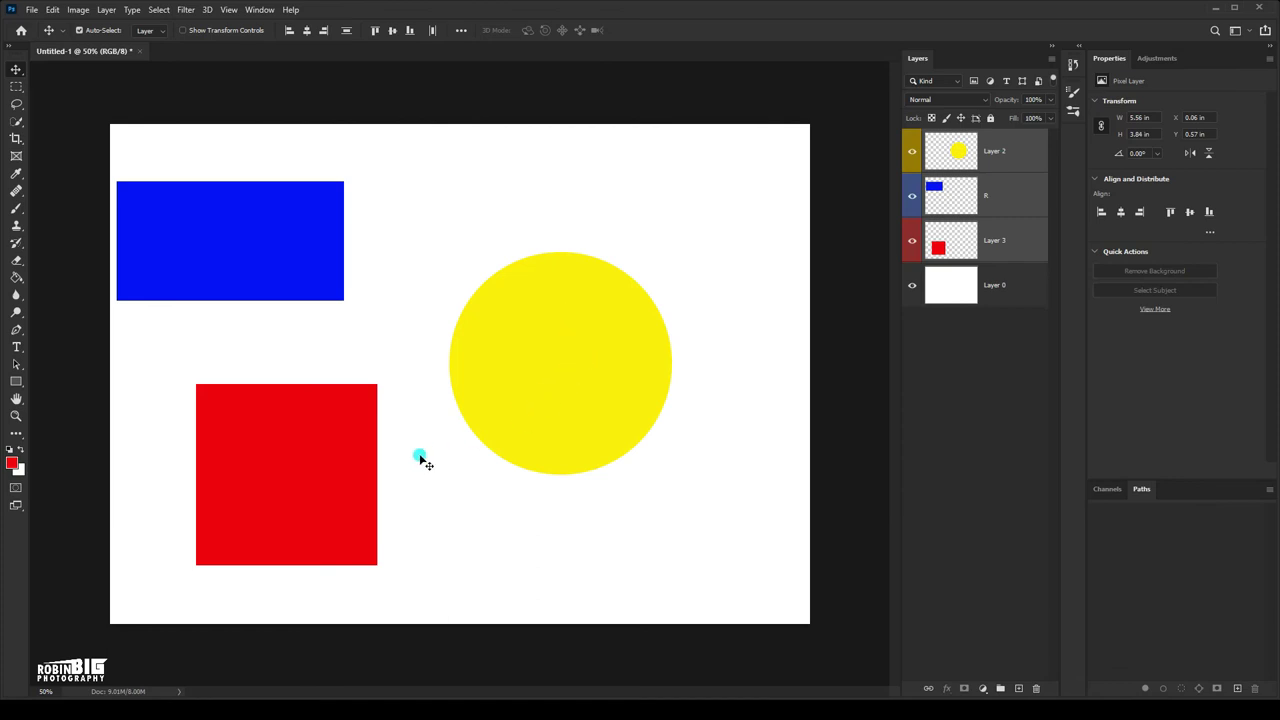
click(988, 368)
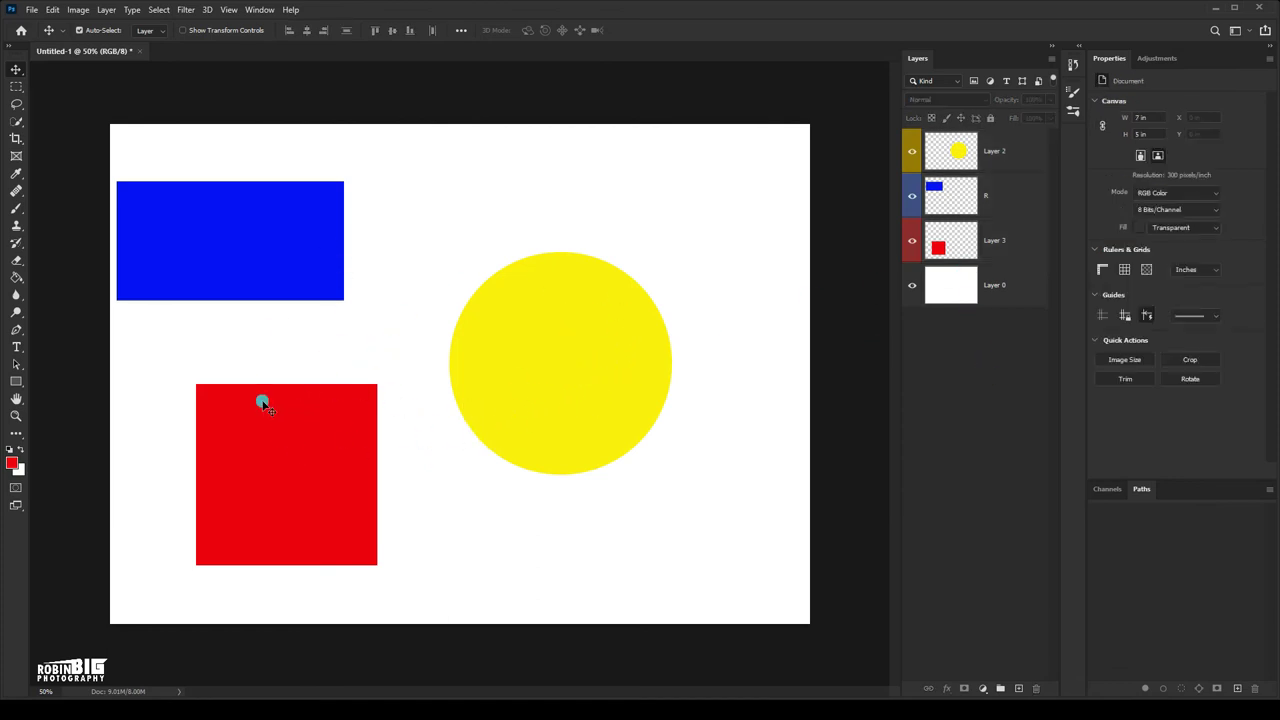
Load Layer 0 as a whole-canvas selection, then select Layer 2, R and Layer 3 together
click(938, 296)
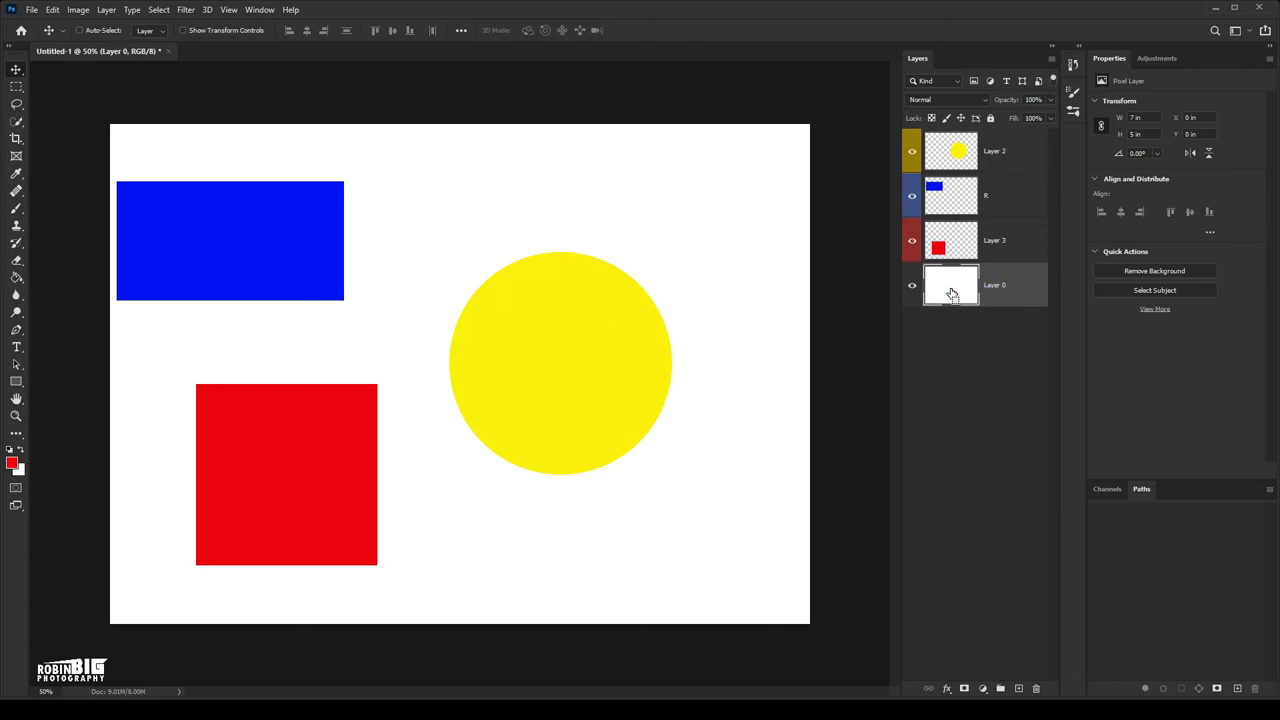
ctrl+click(951, 292)
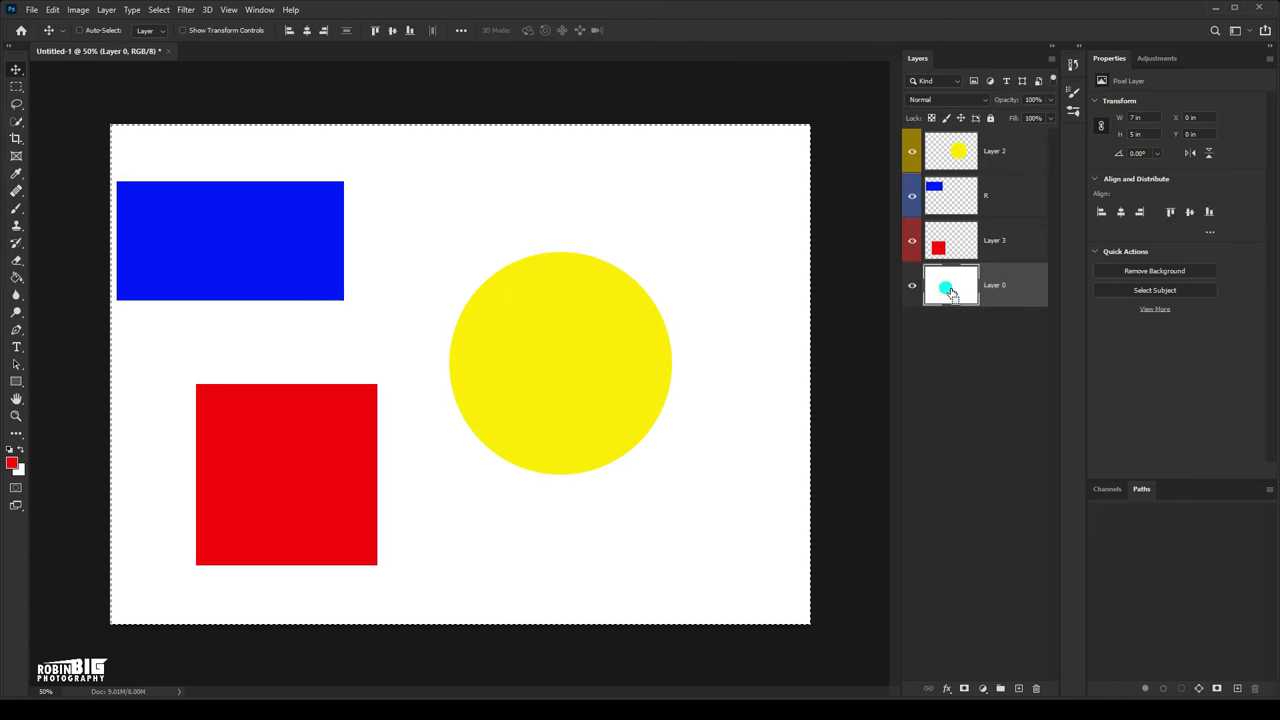
click(1016, 155)
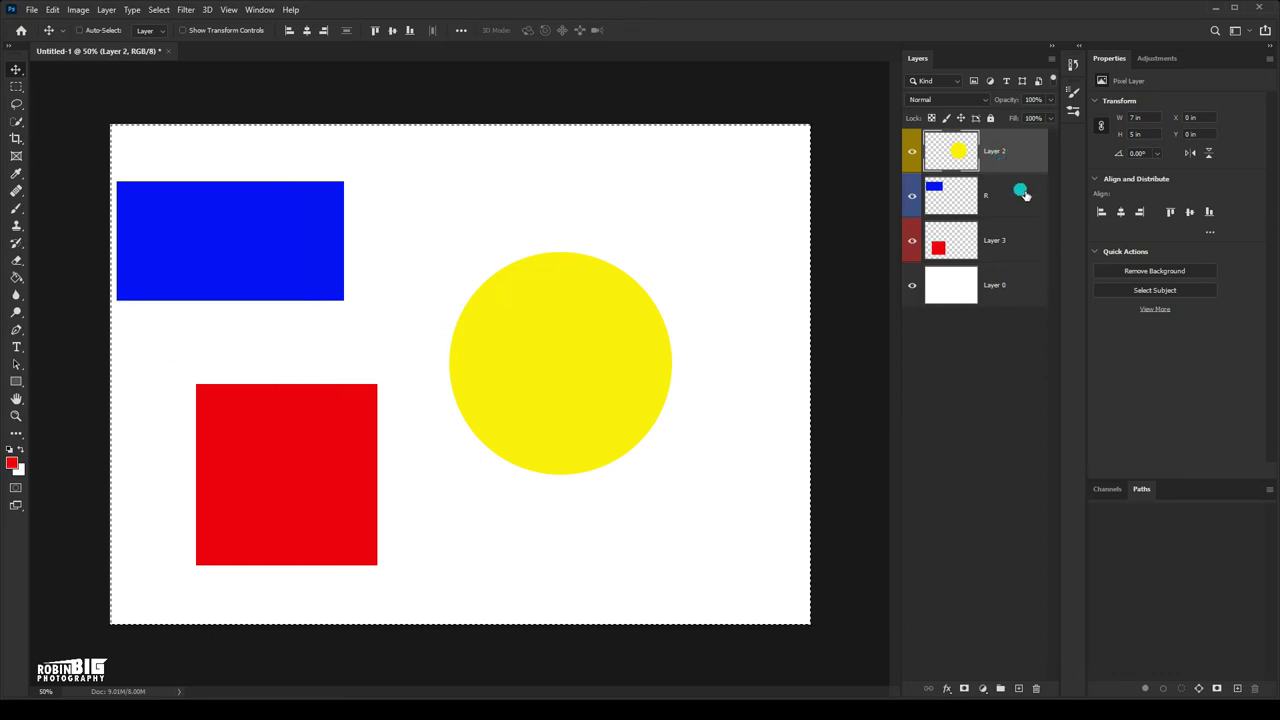
ctrl+click(1024, 195)
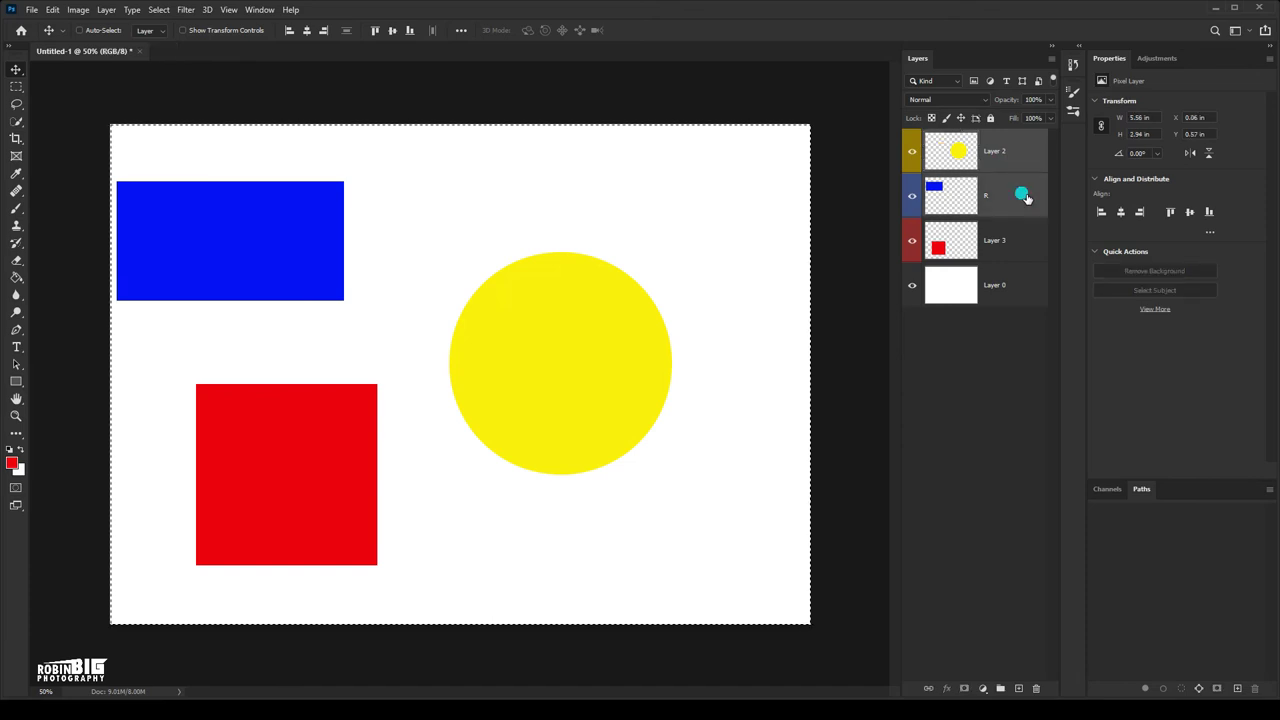
ctrl+click(1020, 245)
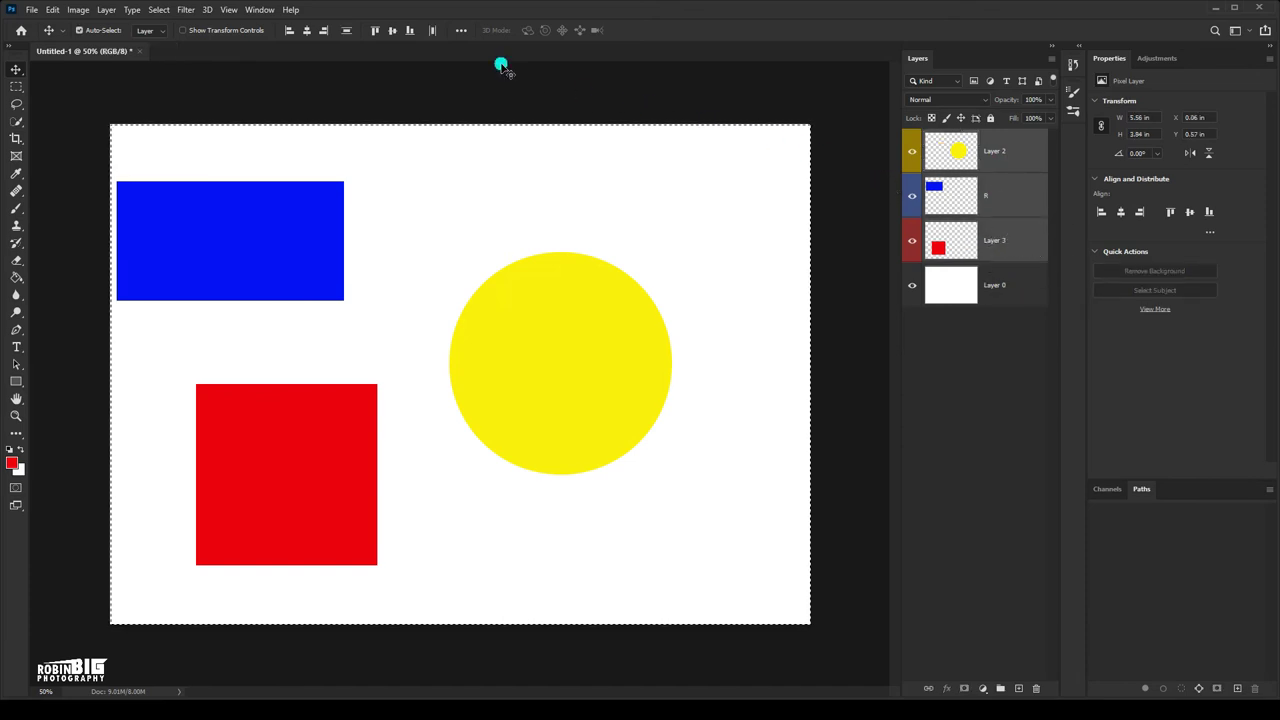
Align the three shapes' horizontal and vertical centres, then drop the selection and deselect layers
click(306, 31)
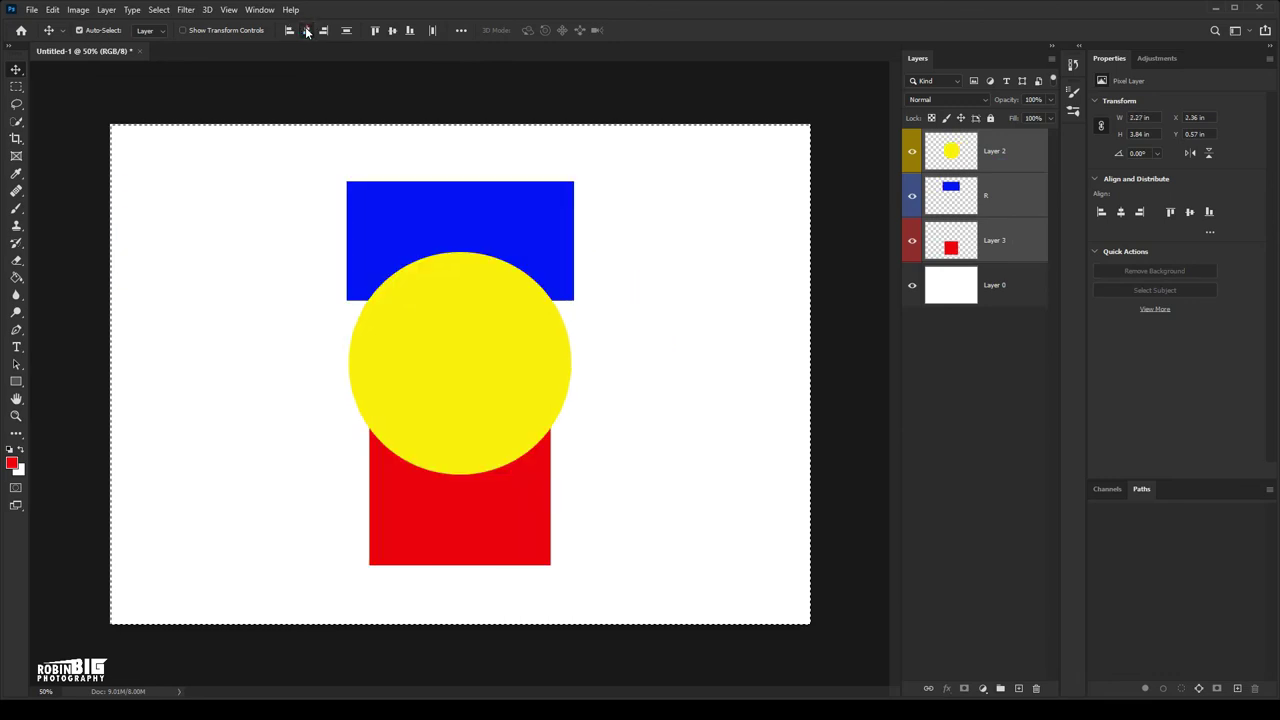
click(396, 31)
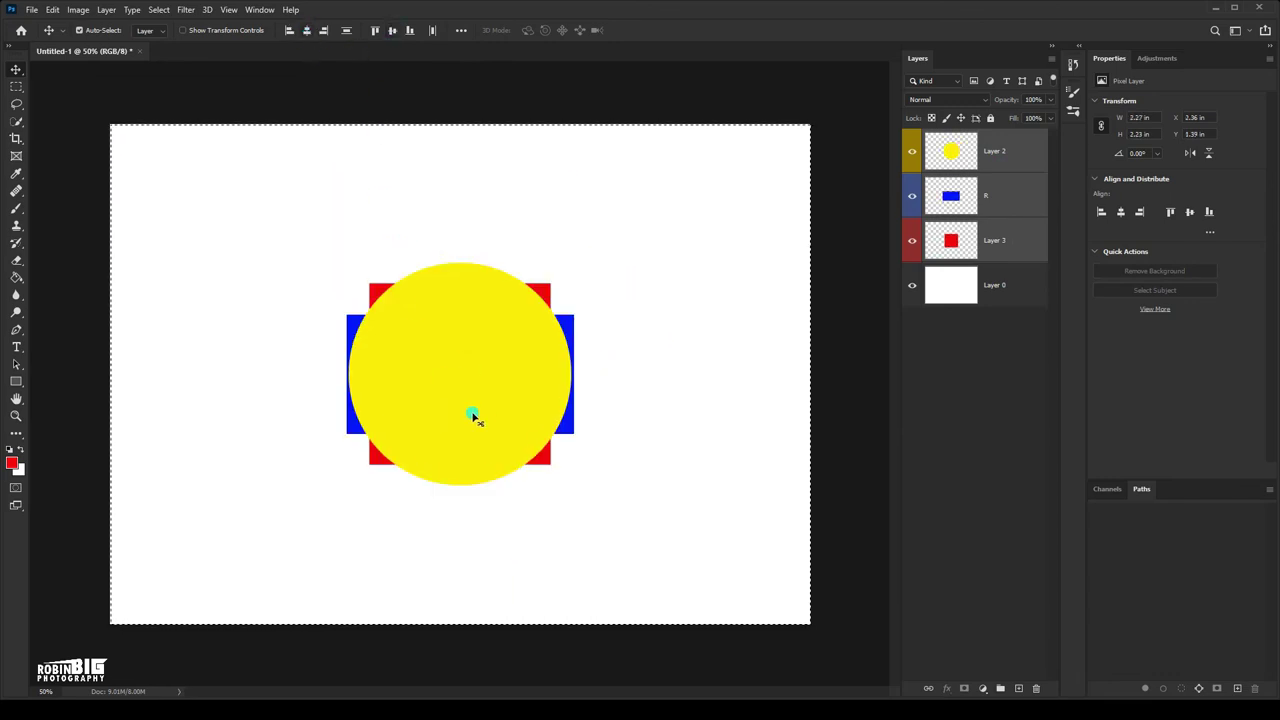
key(ctrl+d)
click(918, 385)
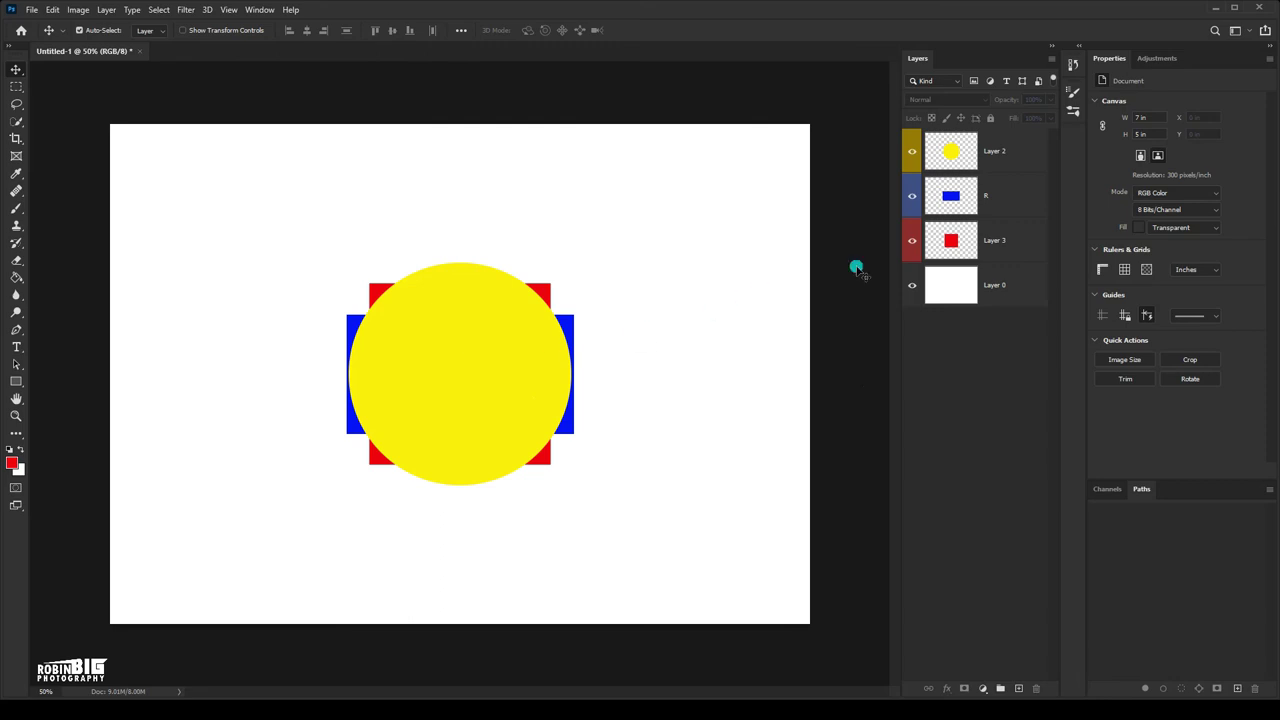
click(1016, 155)
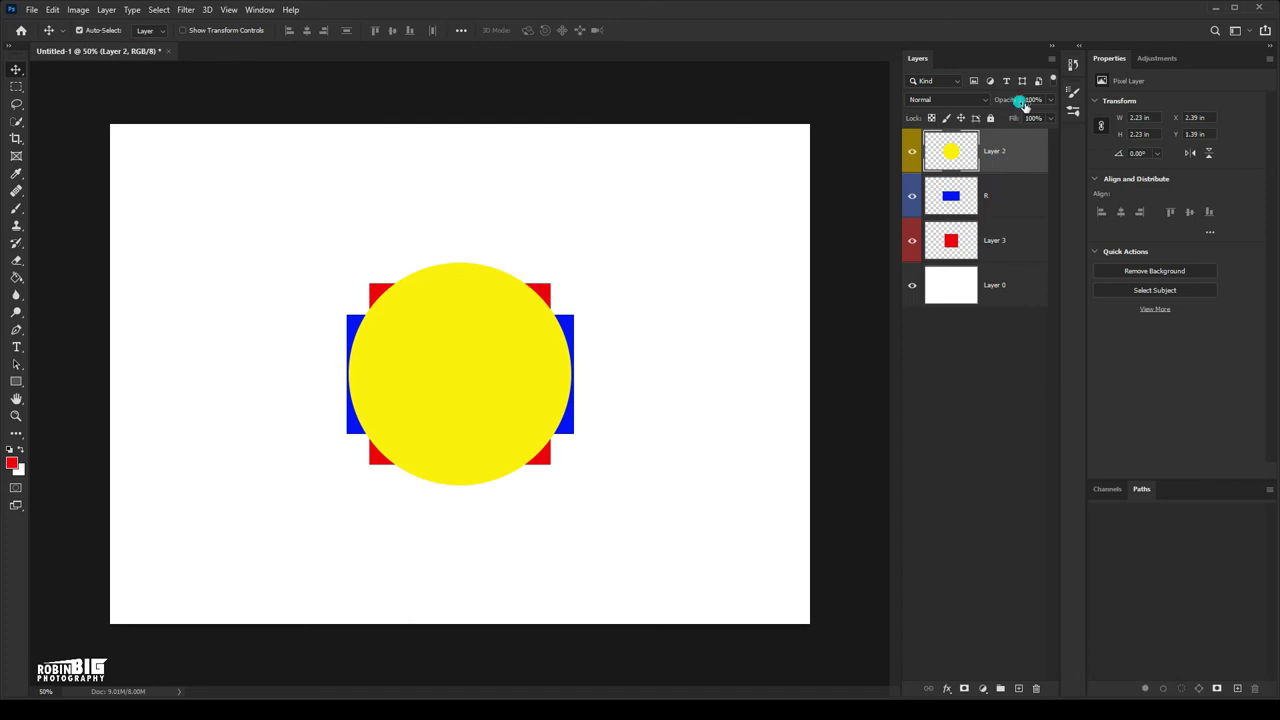
click(1051, 101)
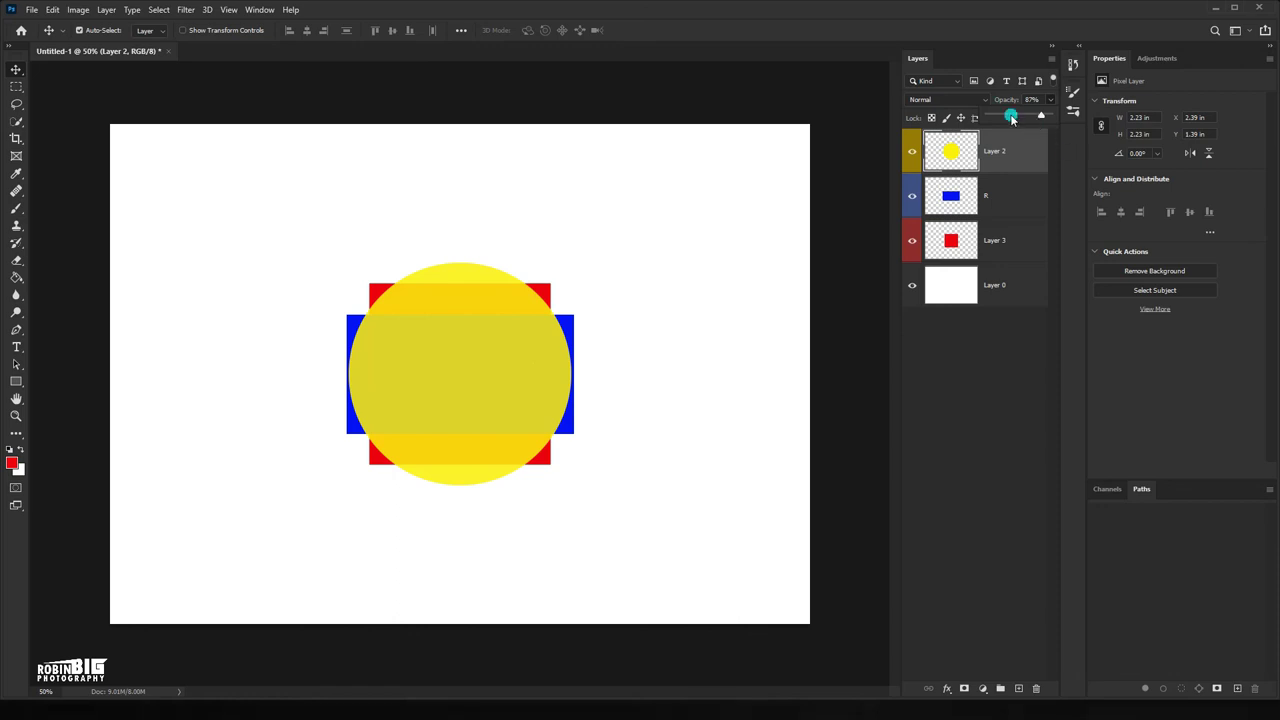
drag(1009, 118, 1006, 118)
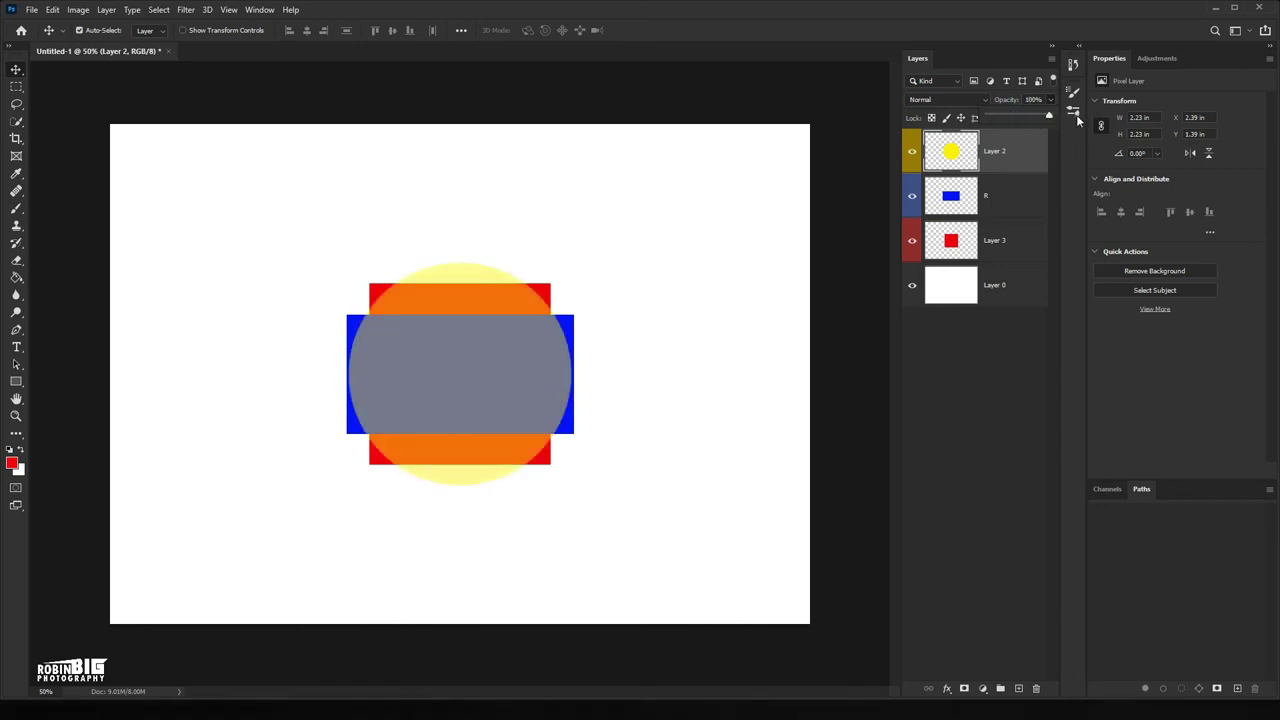
click(952, 101)
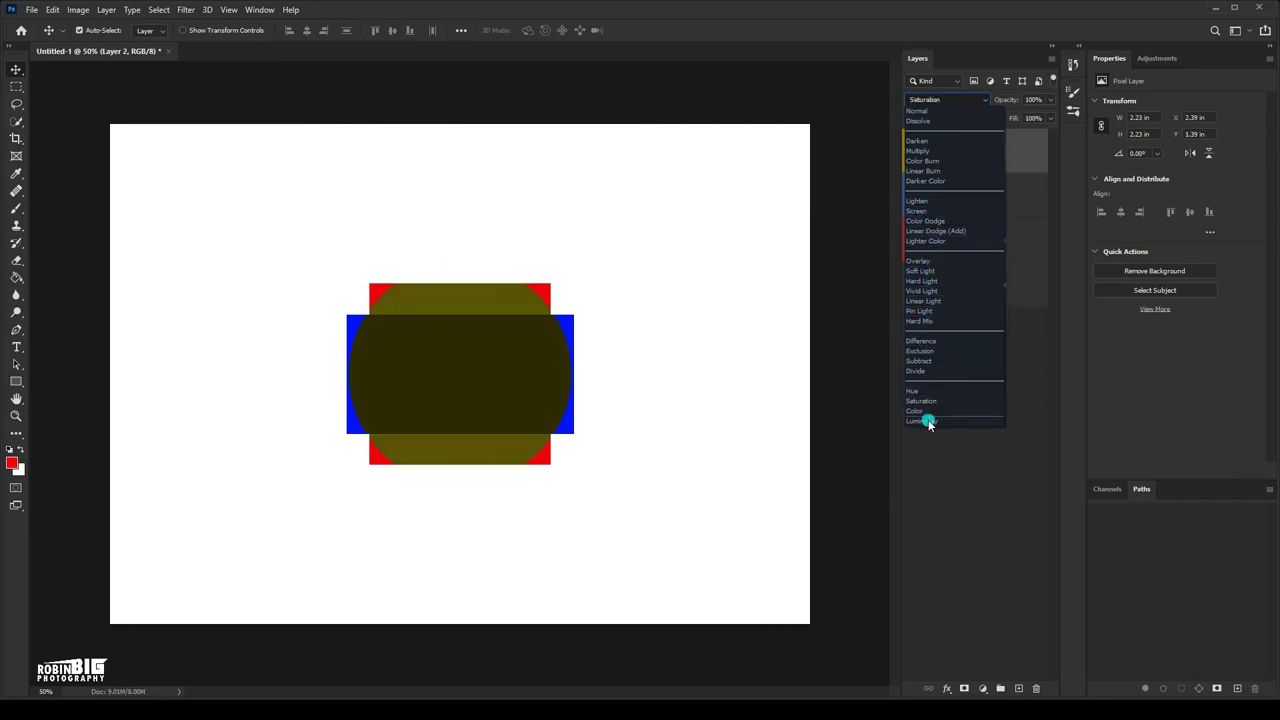
click(938, 462)
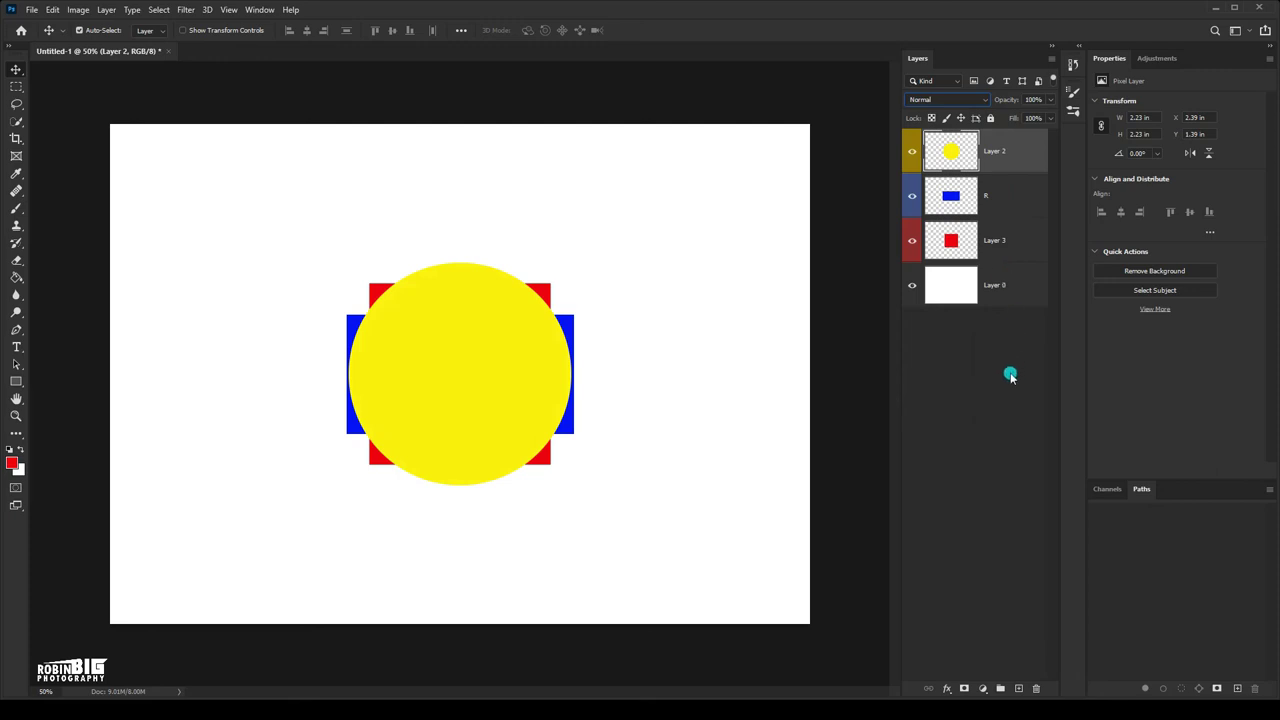
click(987, 306)
Keep the yellow circle centred, lock Layer 2, and move the rectangle and square right
click(1012, 158)
drag(447, 388, 426, 388)
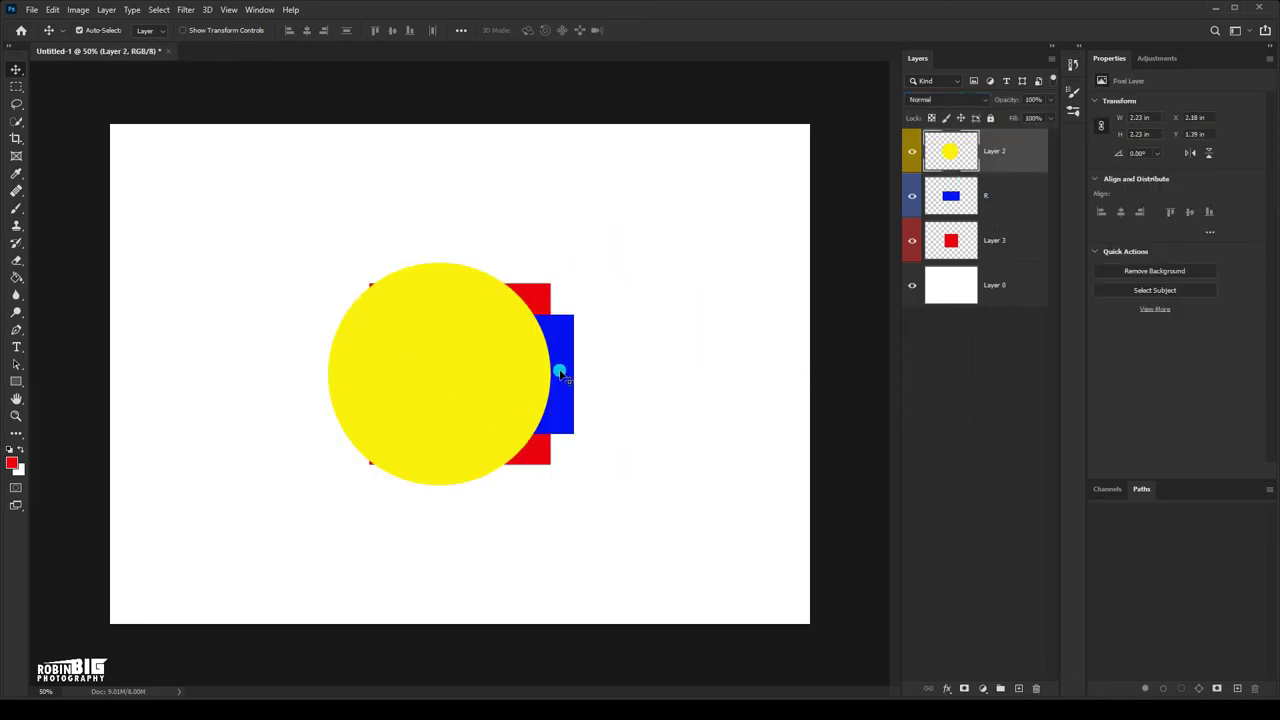
drag(556, 365, 577, 363)
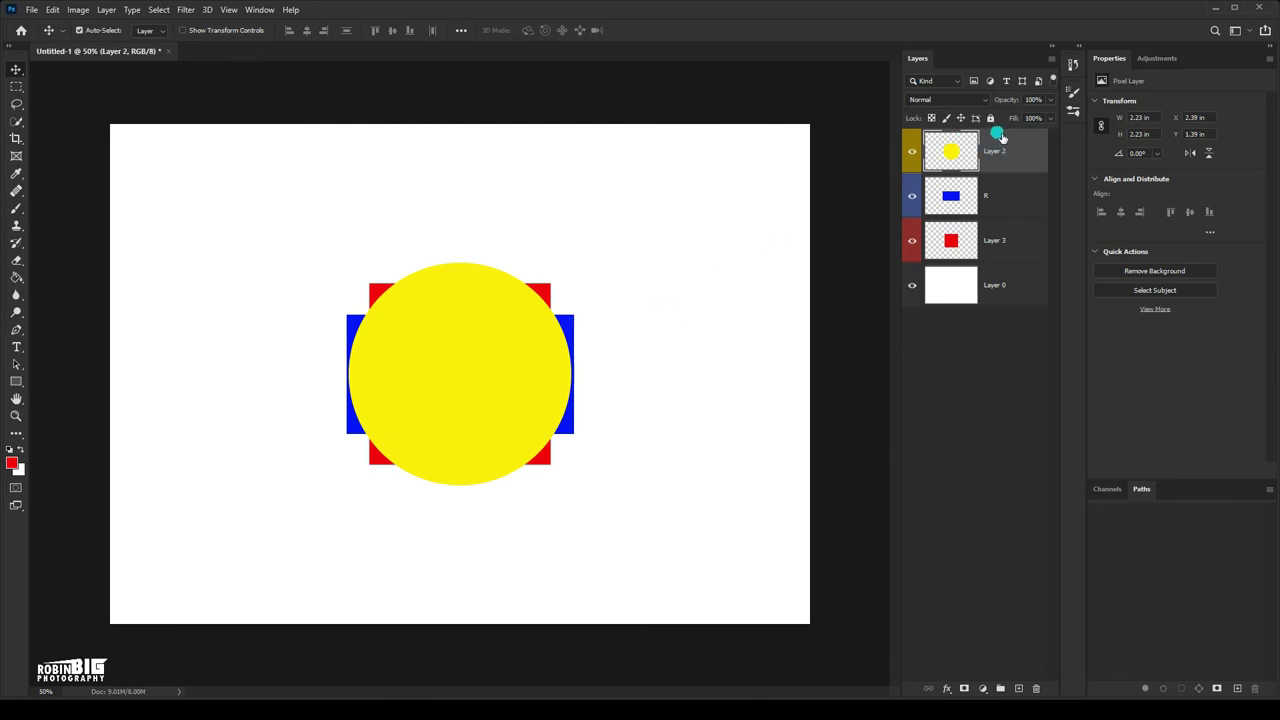
click(989, 121)
mouse_move(458, 336)
mouse_down()
mouse_move(467, 360)
mouse_move(518, 396)
mouse_up()
drag(430, 411, 541, 389)
Move the white background back to fill the canvas, then unlock Layer 2 and Layer 0
click(429, 389)
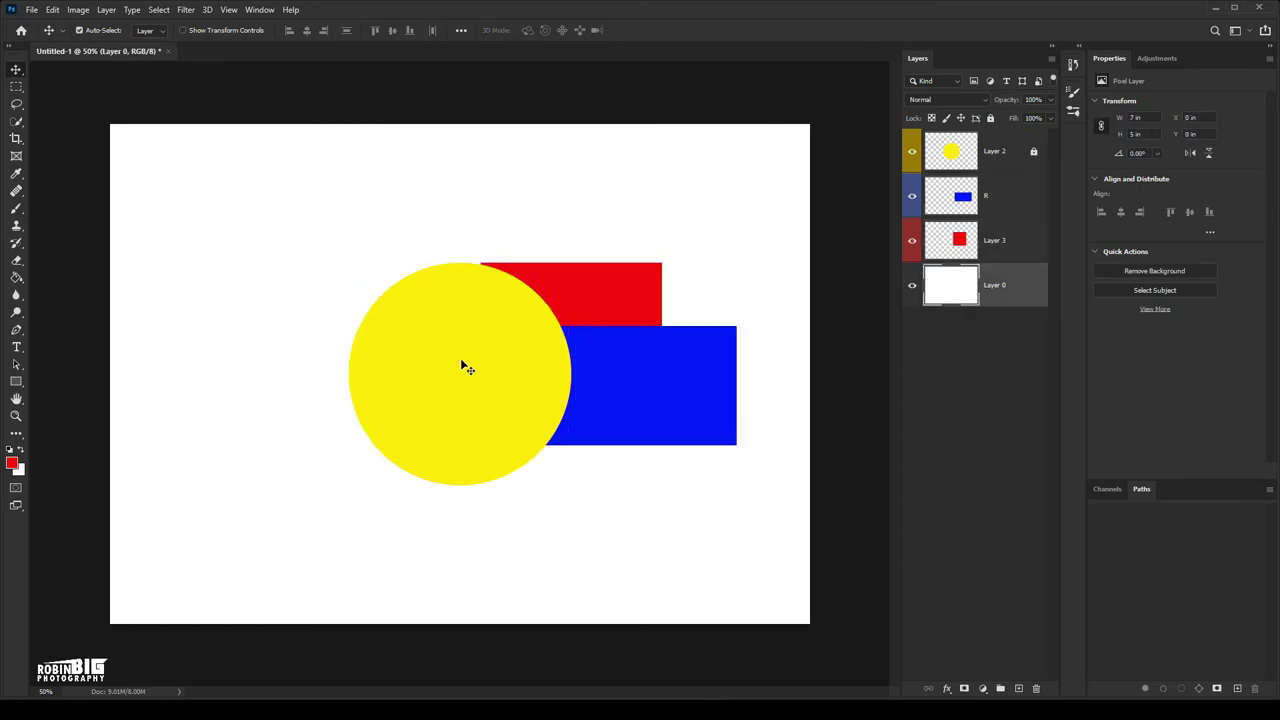
drag(461, 363, 412, 363)
click(486, 336)
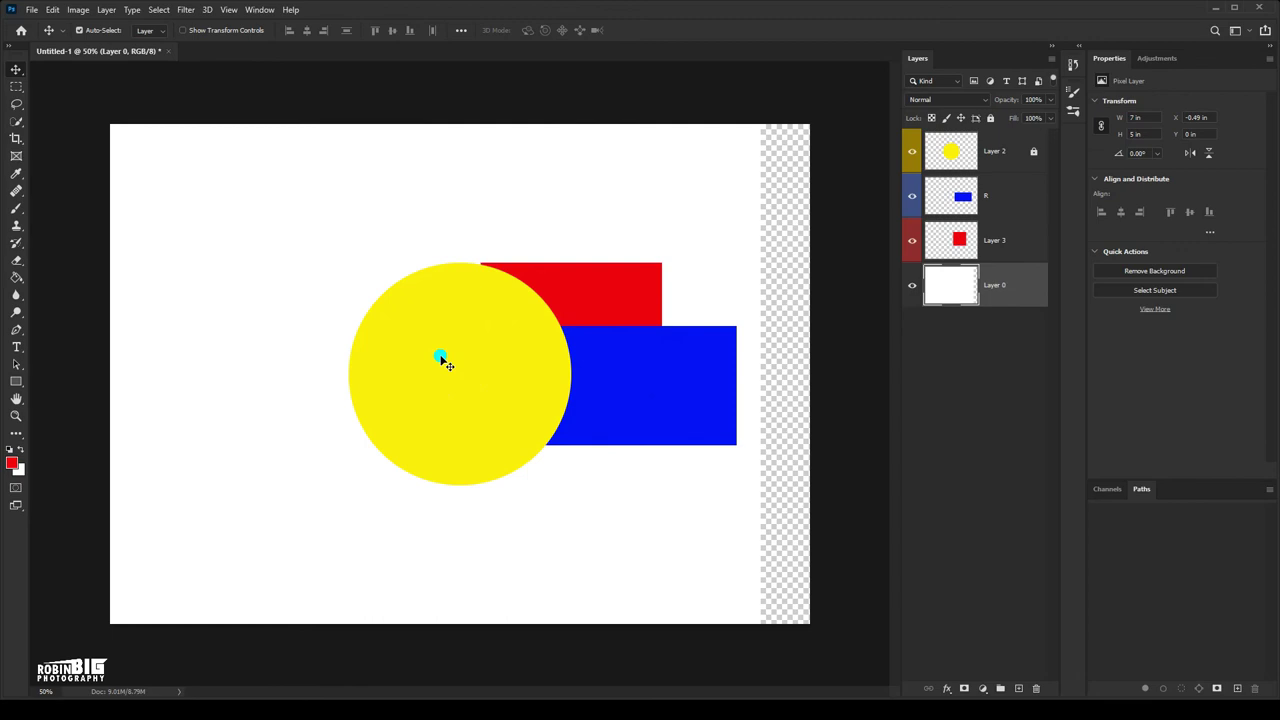
drag(443, 360, 614, 350)
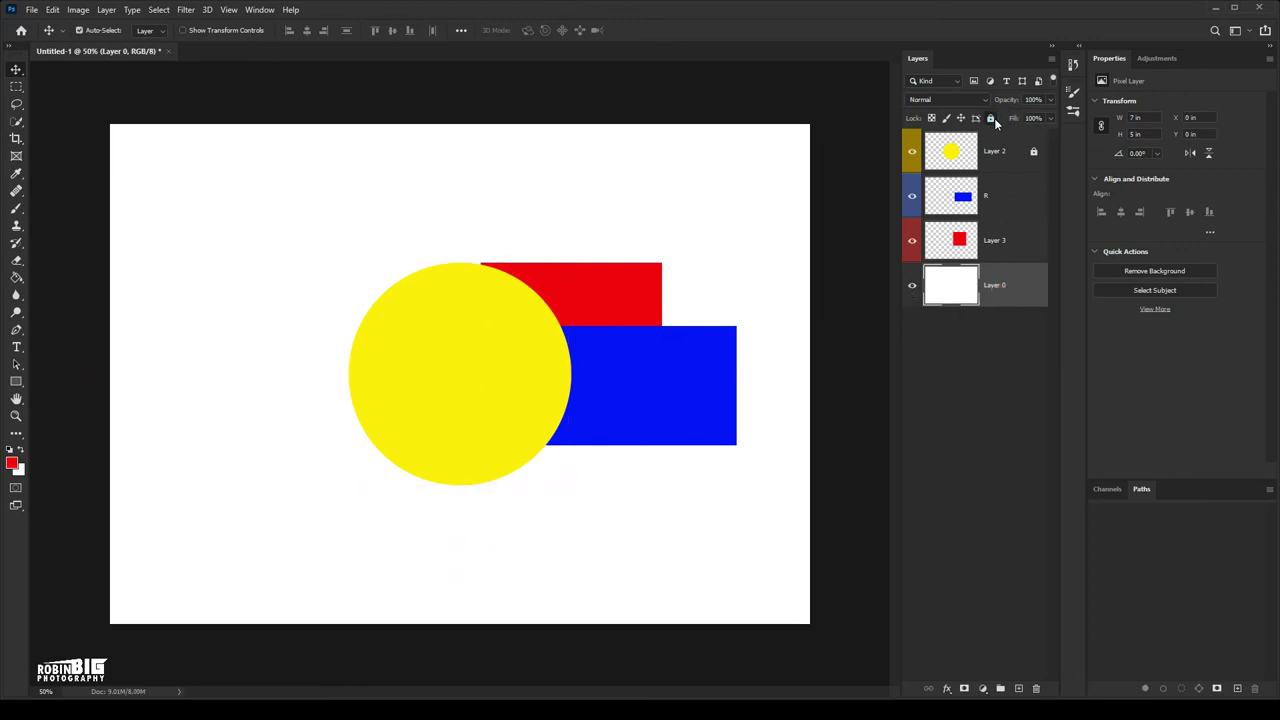
click(991, 119)
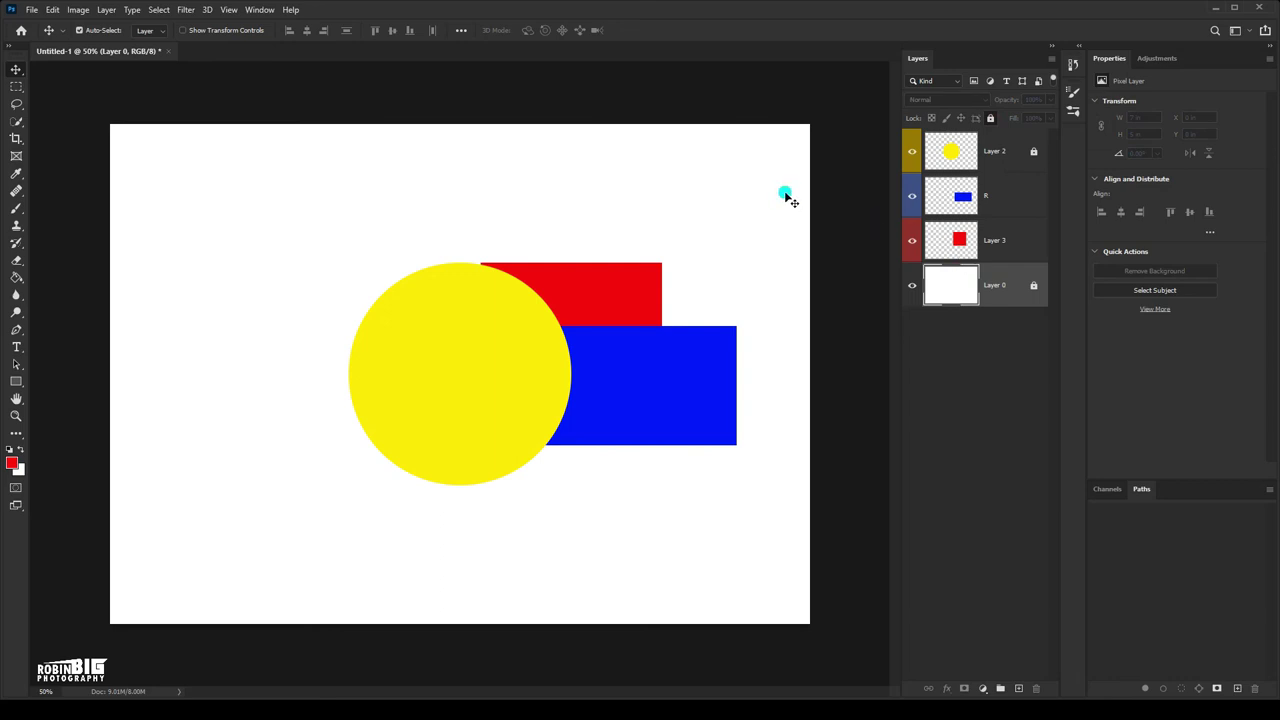
click(1034, 151)
click(1034, 285)
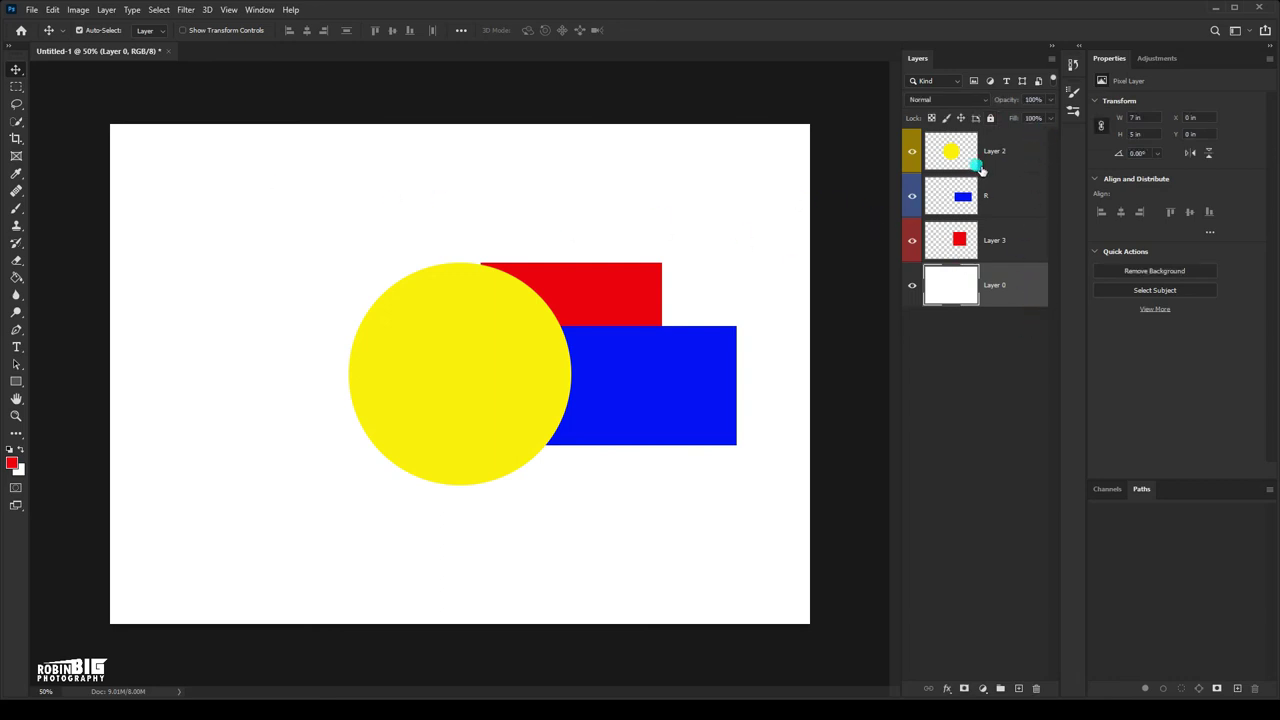
click(1014, 197)
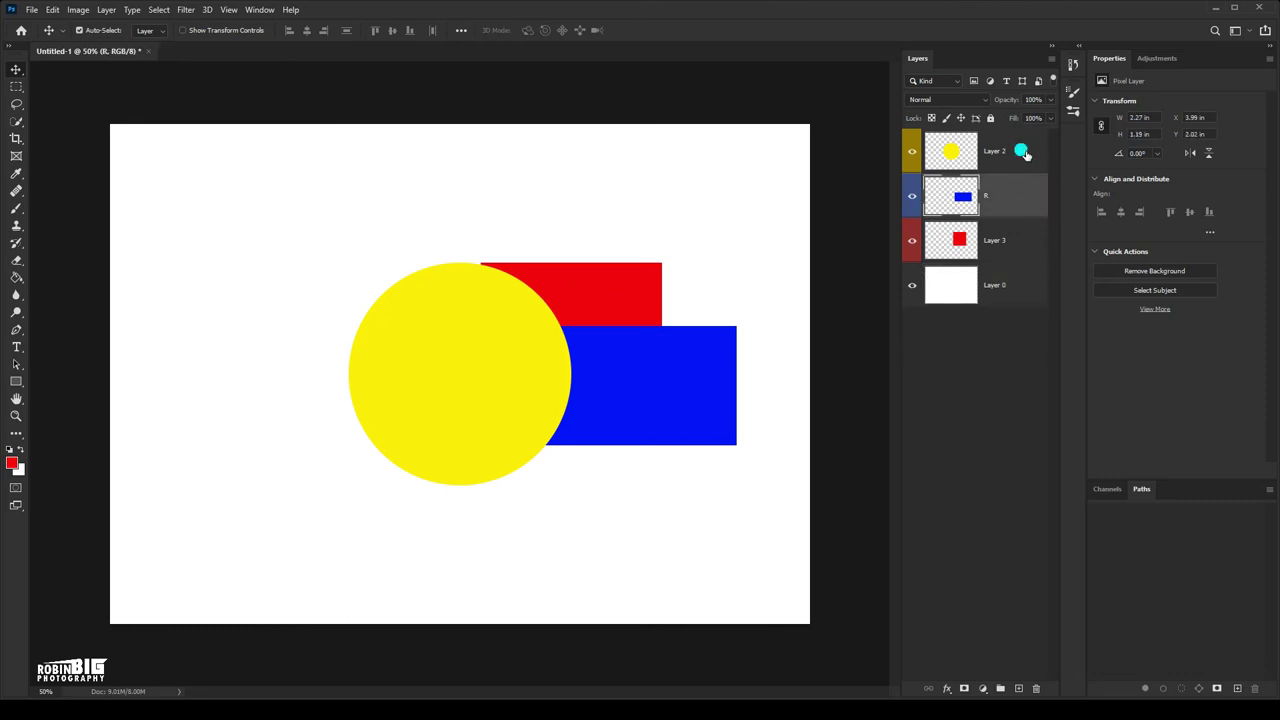